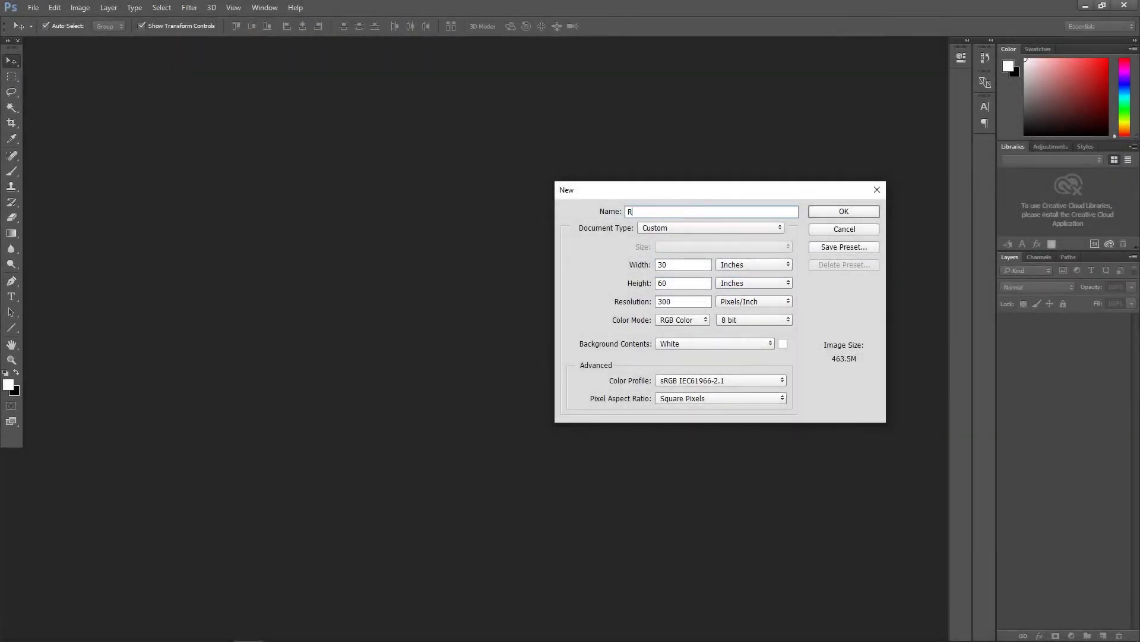
Step: Create the 30×60 inch, 300 ppi document and give the Rectangle tool an orange gradient fill
left_click(844, 212)
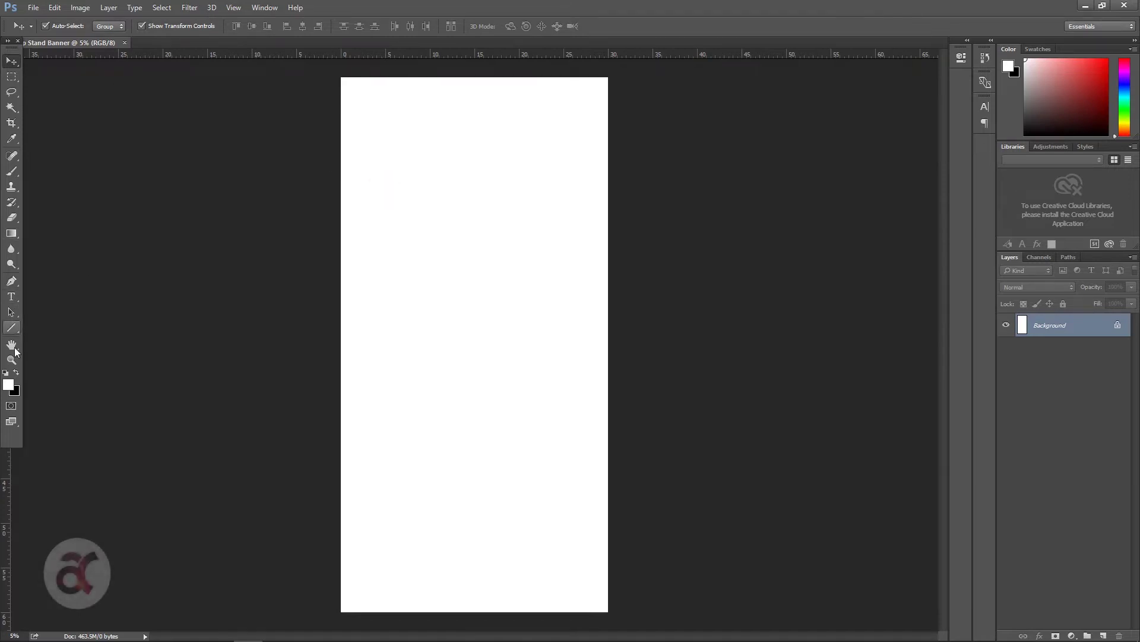
right_click(12, 327)
left_click(43, 328)
left_click(108, 26)
left_click(104, 49)
left_click(152, 95)
Step: Remove the rectangle outline and draw an orange gradient rectangle over the canvas
left_click(152, 26)
left_click(101, 49)
left_click(152, 27)
key("v")
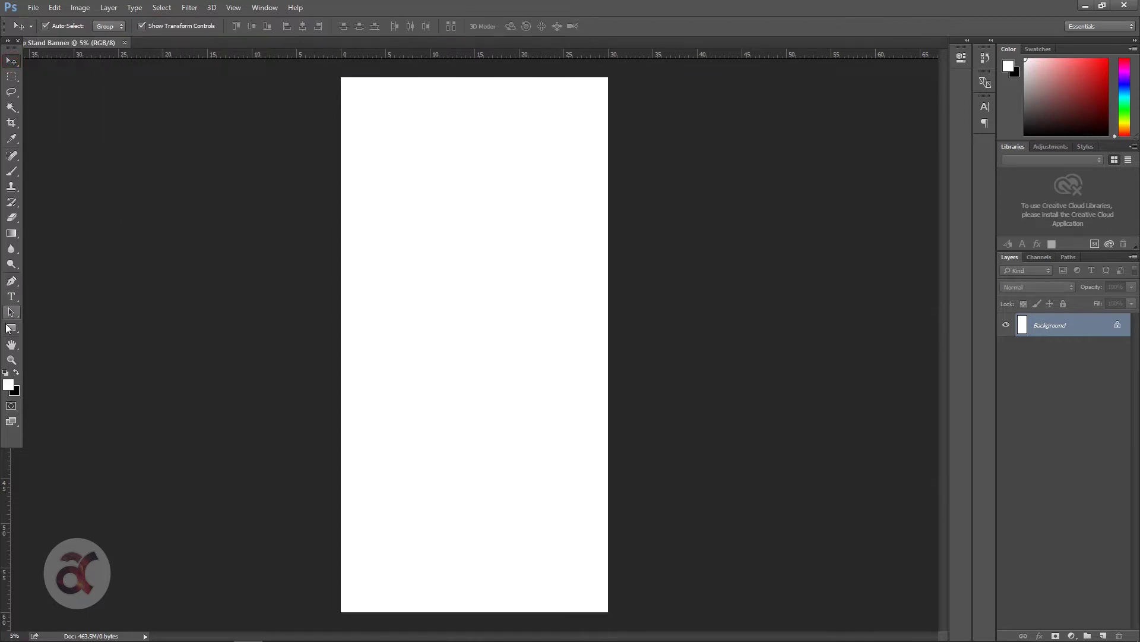
left_click(12, 328)
left_click_drag(337, 75, 616, 614)
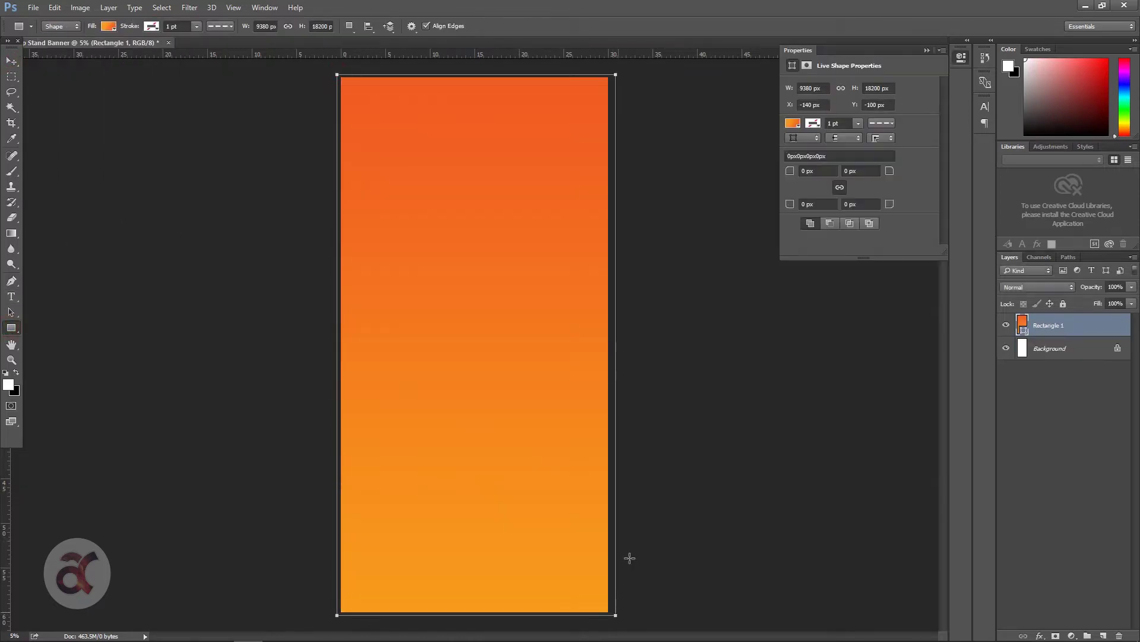
Step: Stretch the gradient rectangle's left, right, top and bottom edges to the canvas edges
key("ctrl+t")
left_click_drag(338, 344, 341, 345)
left_click_drag(615, 345, 608, 345)
left_click_drag(478, 74, 474, 77)
left_click_drag(478, 614, 476, 612)
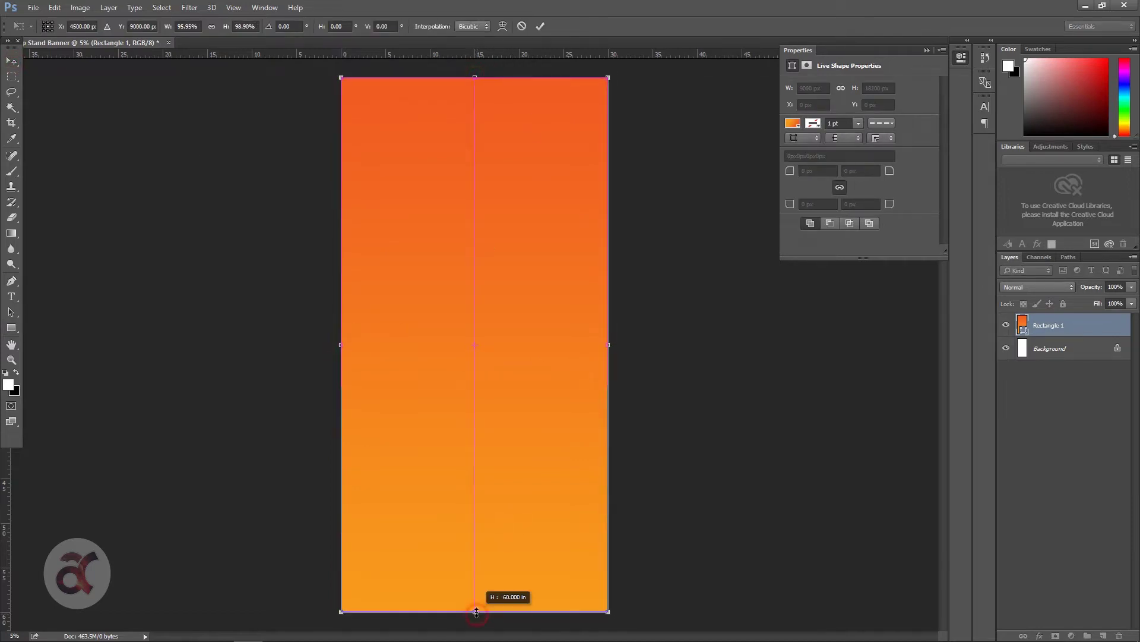
key("Return")
Step: Lock the Rectangle 1 layer and deselect it
left_click(1063, 304)
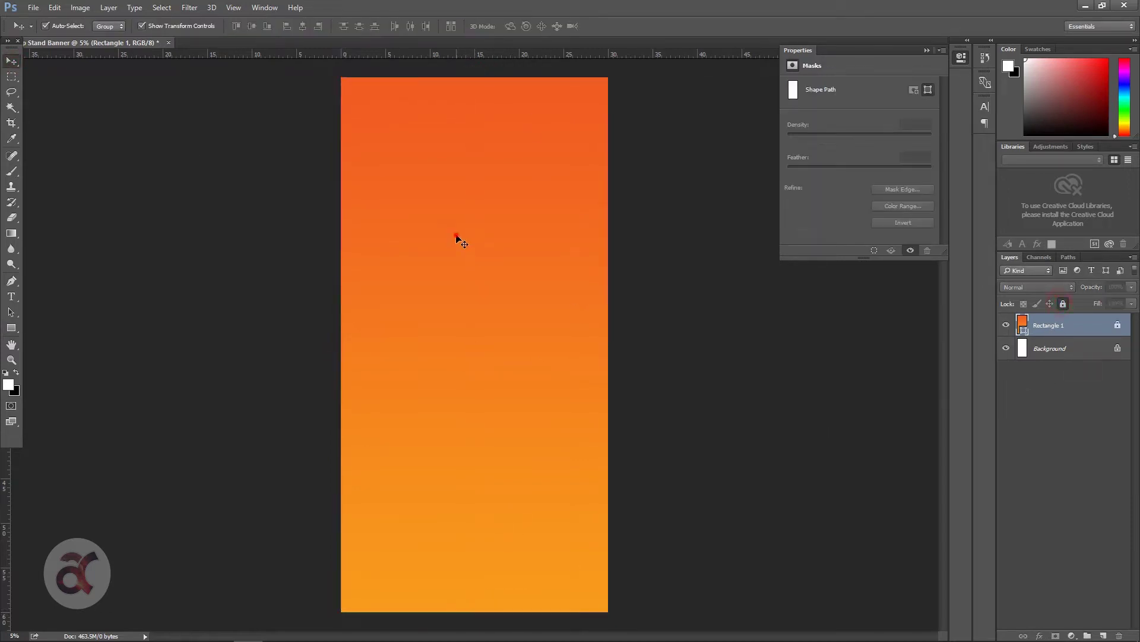
left_click(519, 272)
left_click(11, 281)
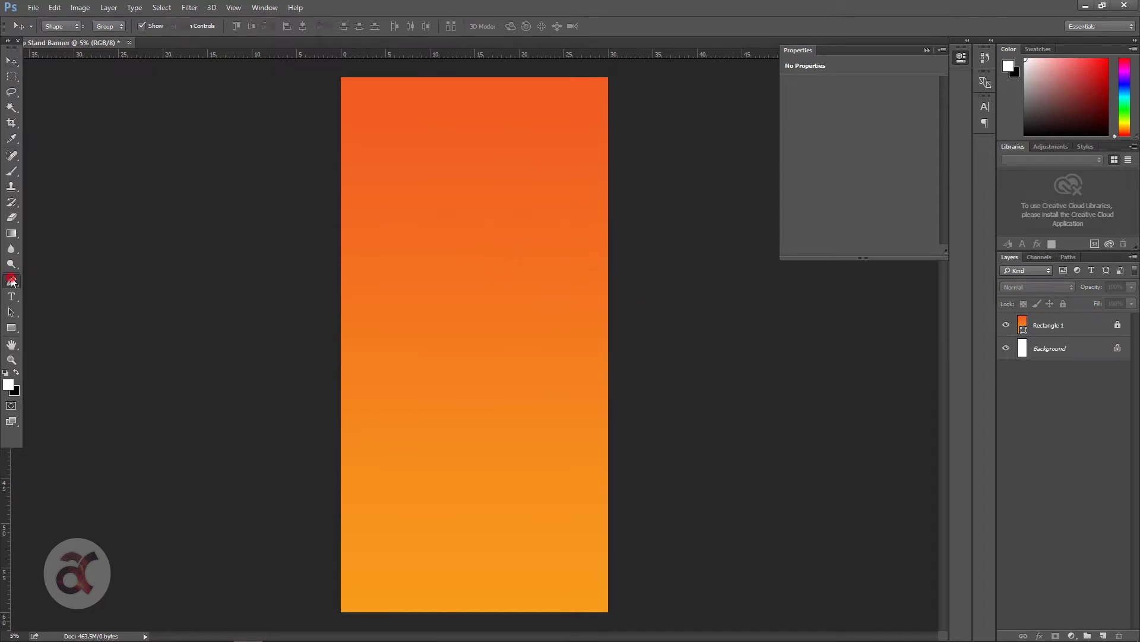
scroll(429, 261, "down", 1)
Step: Draw a curved closed shape across the banner's top, dipping toward the middle
left_click(406, 132)
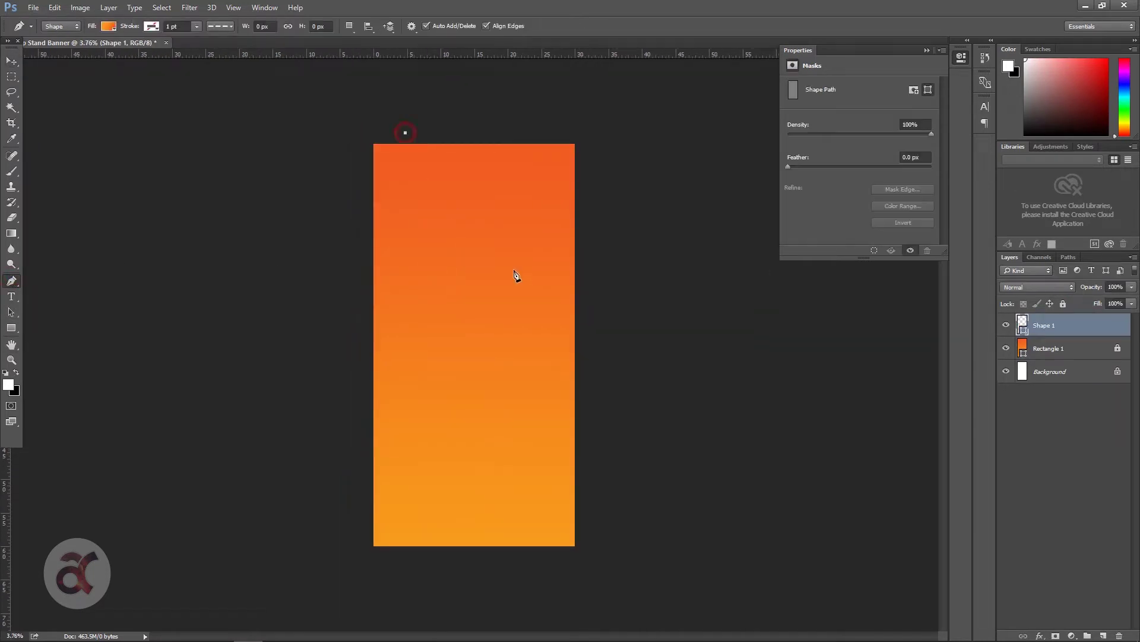
left_click_drag(564, 367, 576, 372)
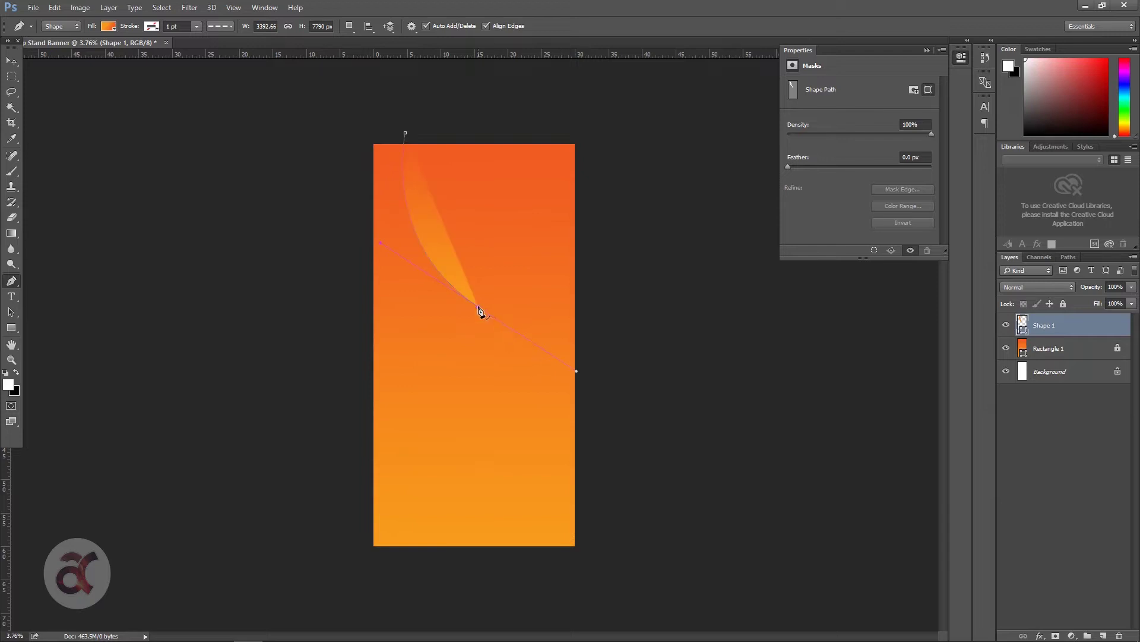
left_click_drag(628, 205, 736, 234)
left_click(628, 206)
left_click(628, 119)
left_click(405, 133)
key("v")
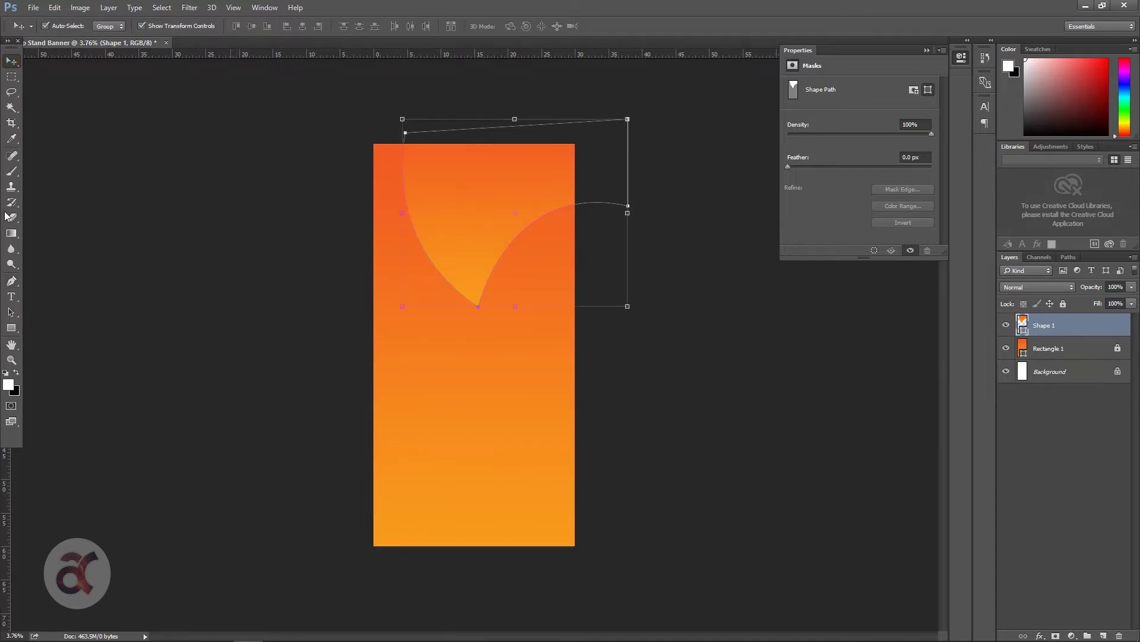
left_click(11, 283)
Step: Fill the top shape with a dark navy gradient and give its outline a gold gradient
left_click(108, 26)
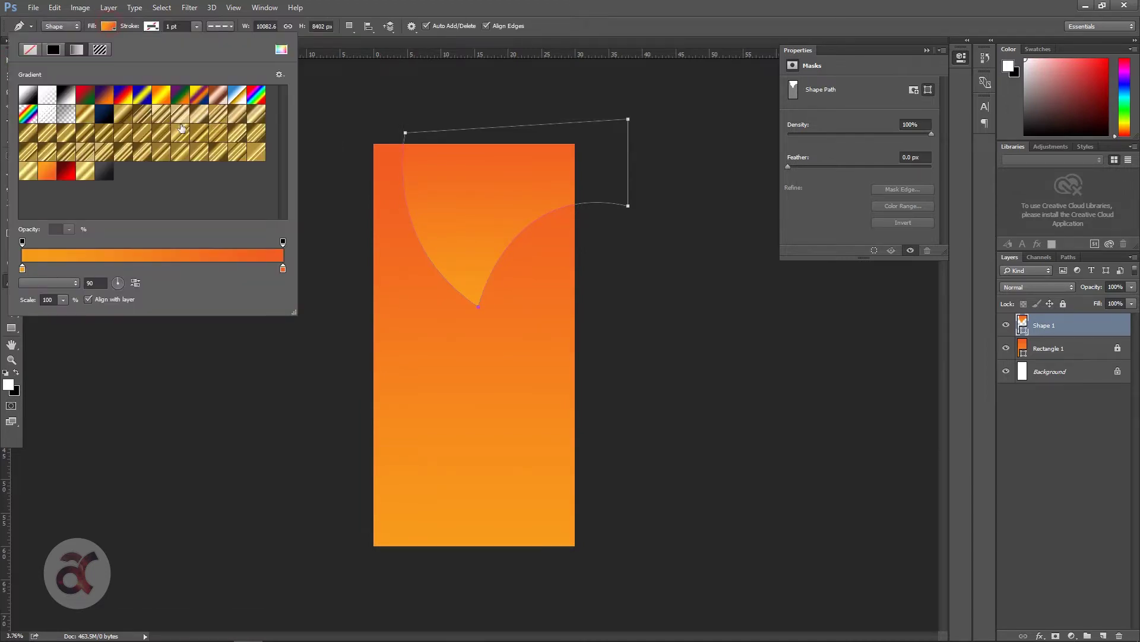
left_click(104, 115)
left_click(152, 27)
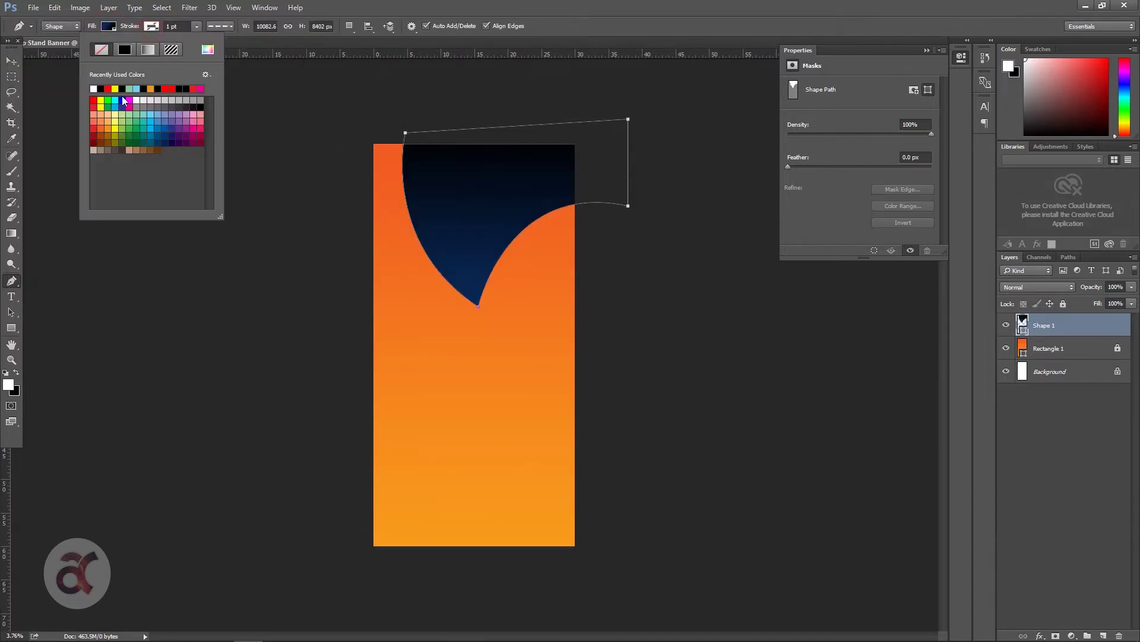
left_click(148, 50)
scroll(118, 113, "down", 3)
left_click(119, 115)
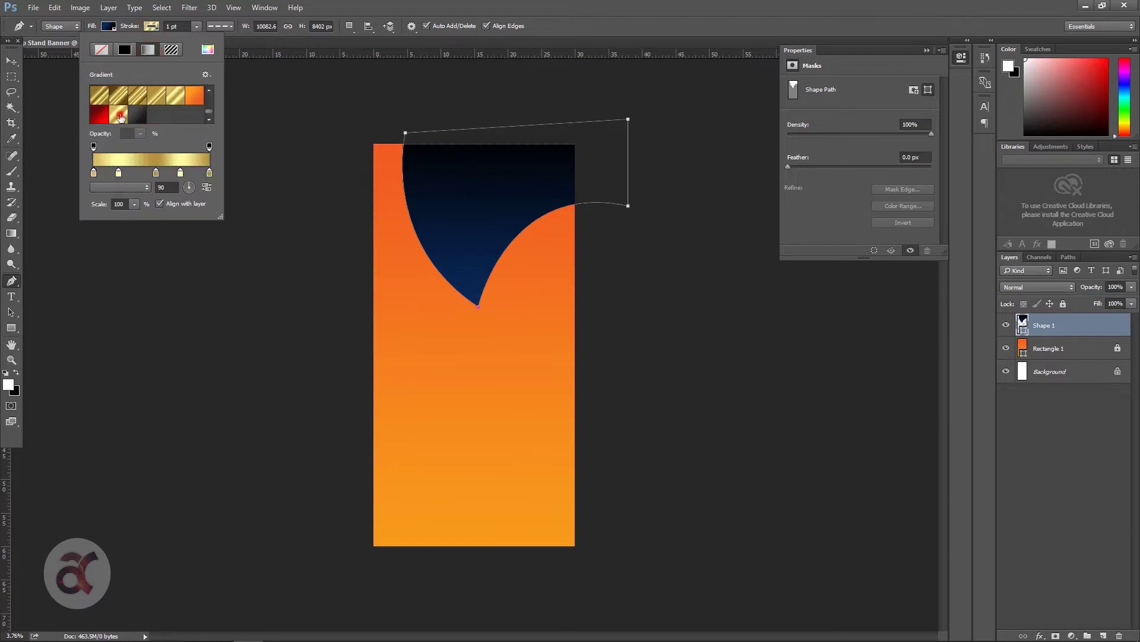
Step: Set the gold outline width to 30 pt and deselect the shape
left_click(179, 29)
type("30")
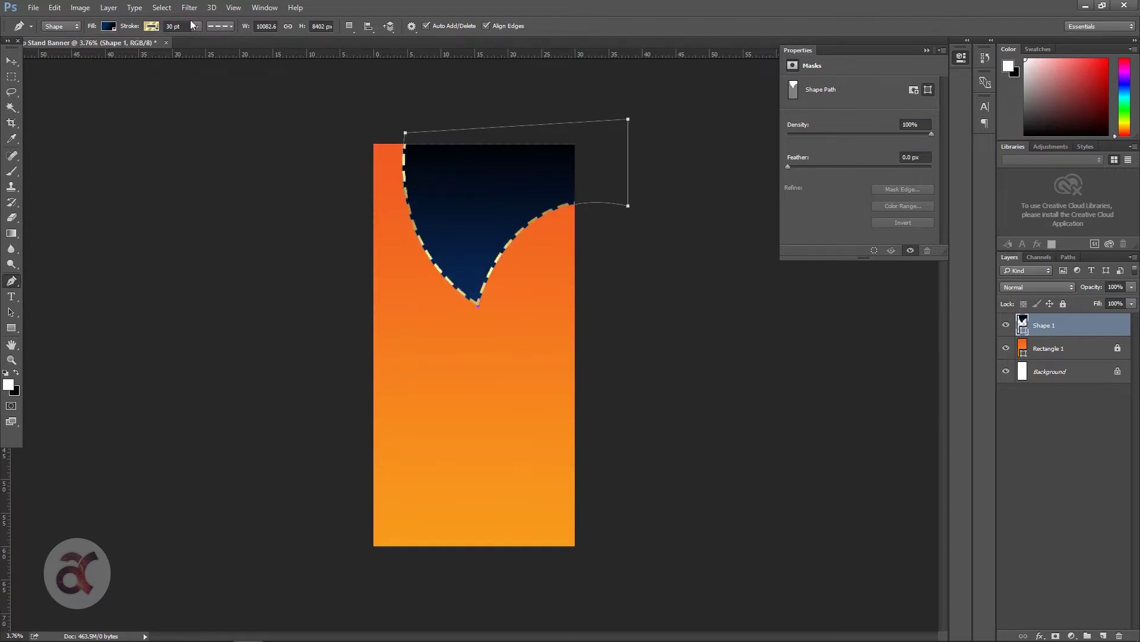
key("Return")
left_click(220, 26)
left_click(13, 62)
left_click(695, 271)
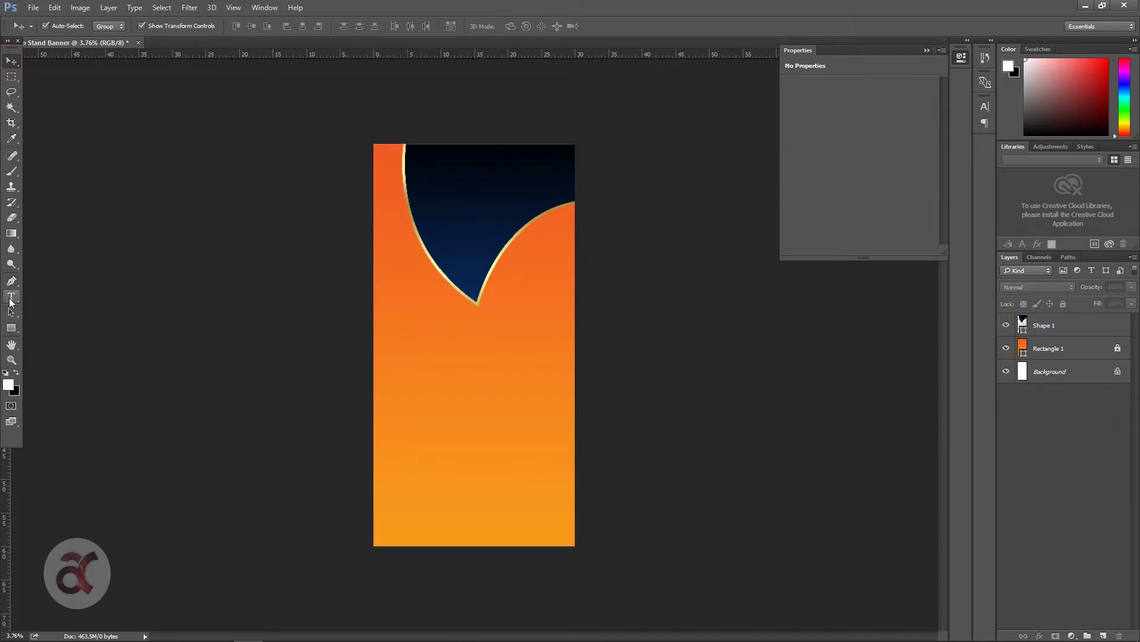
left_click(11, 281)
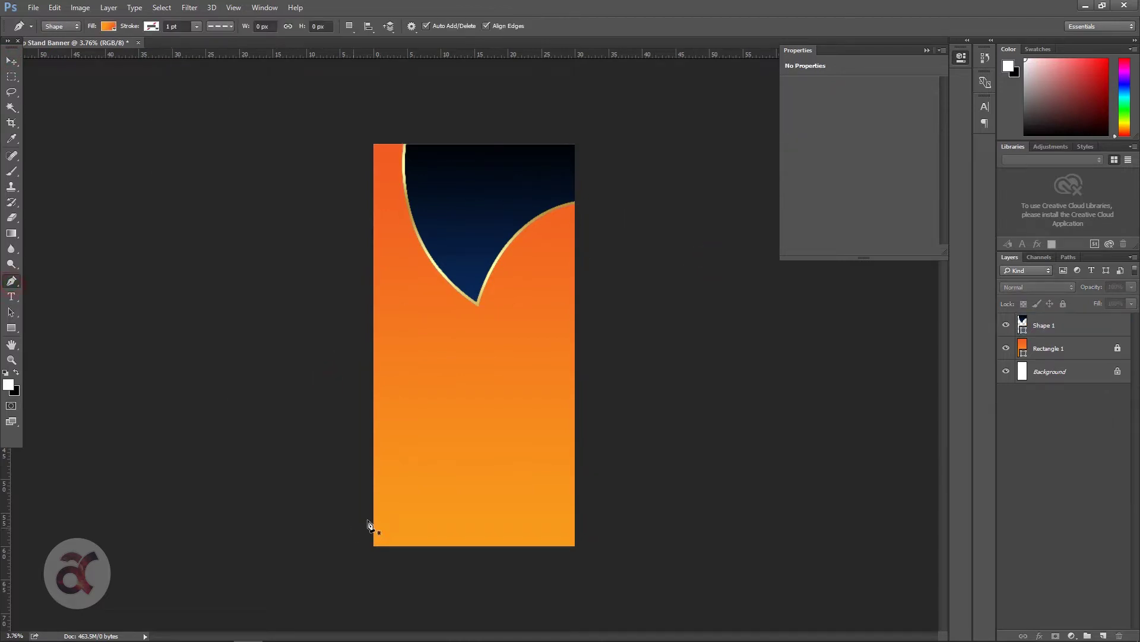
Step: Draw a closed curved mound shape rising from the banner's bottom edge
left_click(577, 562)
left_click_drag(440, 478, 344, 469)
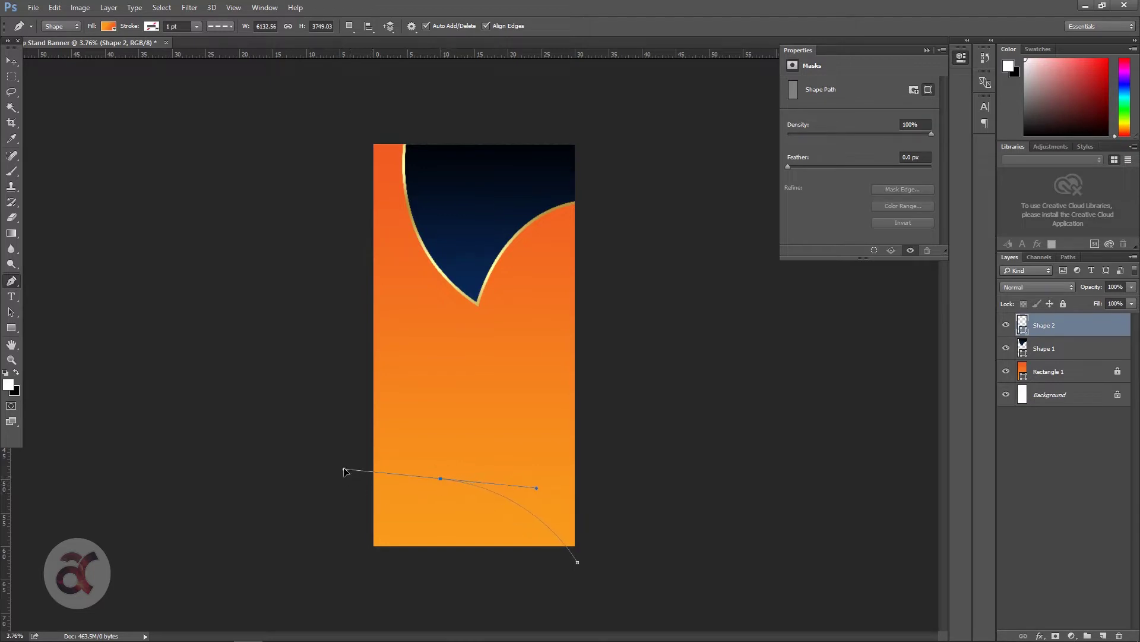
left_click_drag(341, 568, 275, 585)
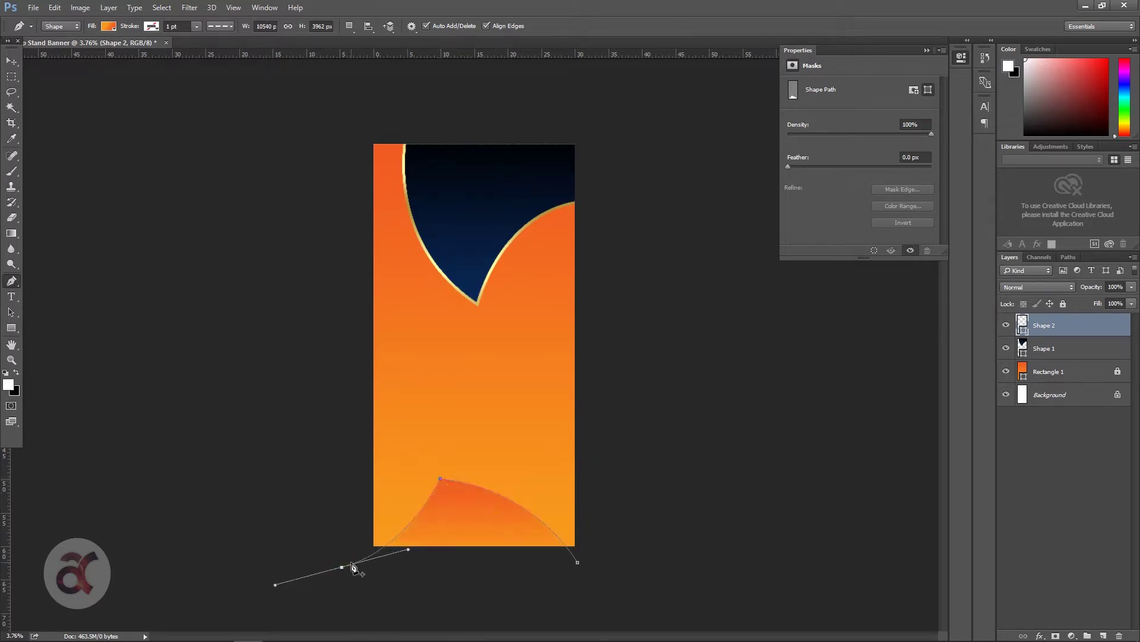
left_click(578, 563)
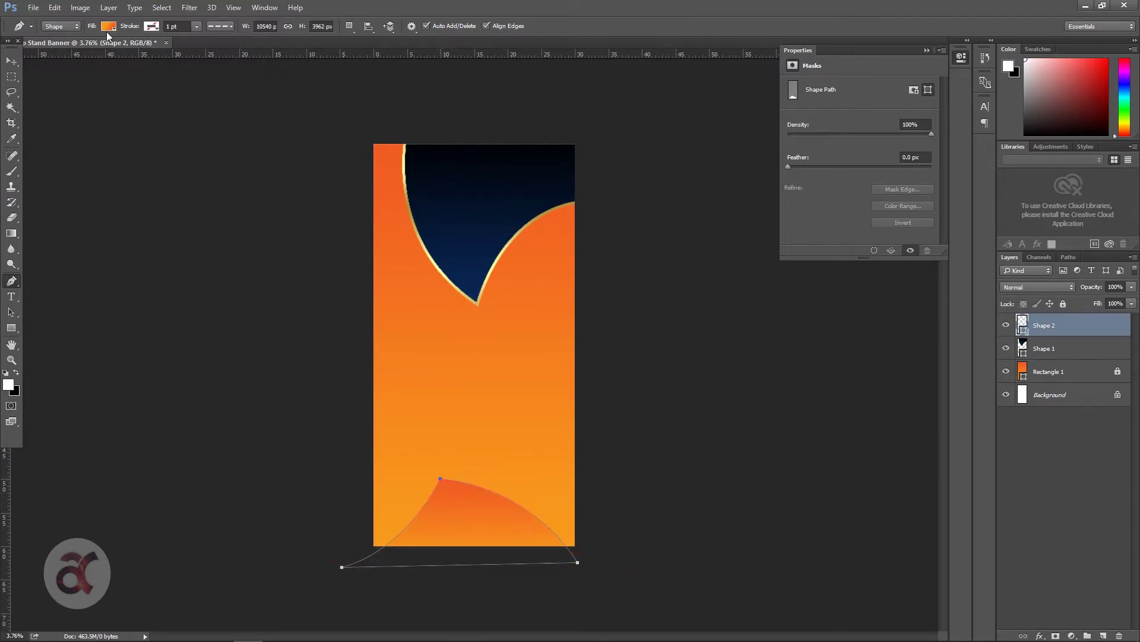
Step: Fill the bottom mound shape with solid white and reselect it
left_click(113, 29)
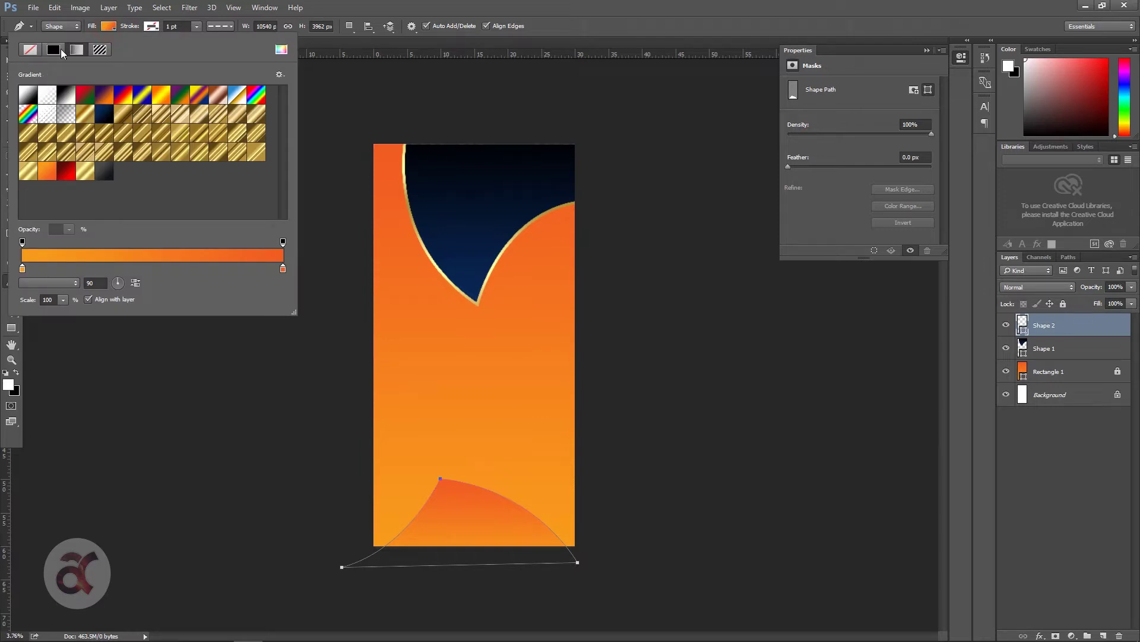
left_click(53, 50)
left_click(24, 88)
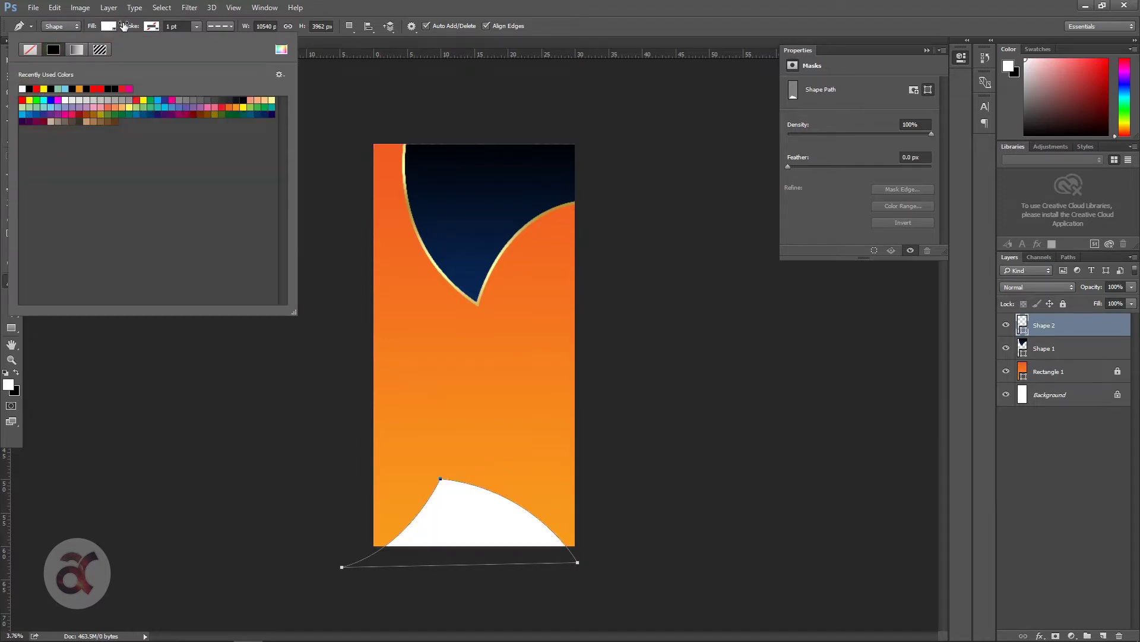
left_click(123, 27)
key("v")
left_click(691, 424)
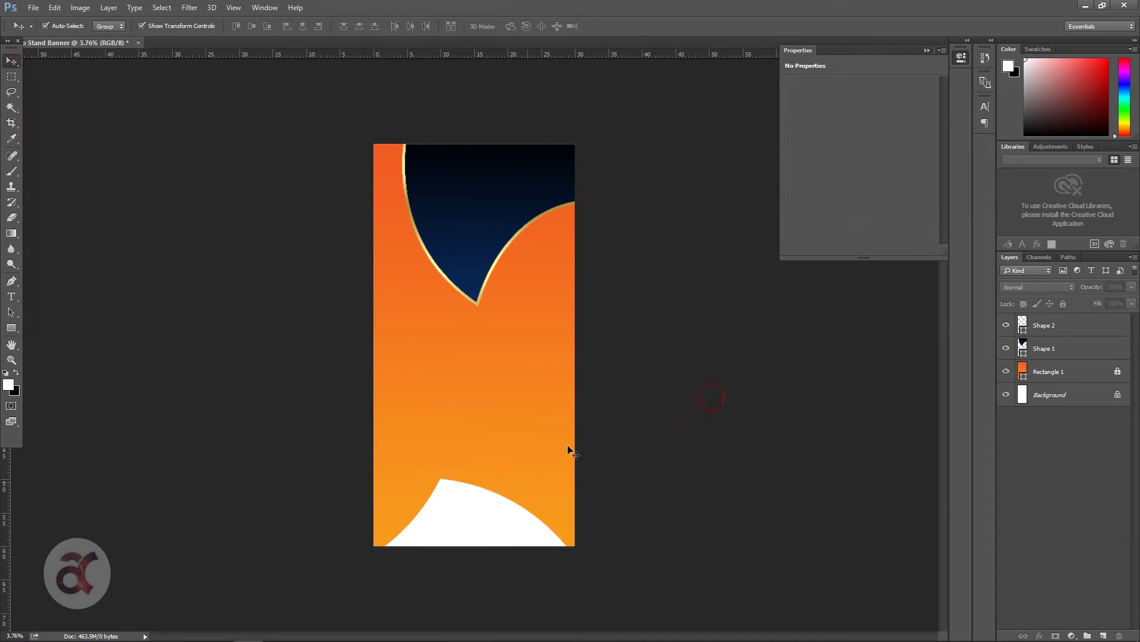
left_click(484, 510)
Step: Add Bevel & Emboss and Color Overlay layer styles to the white Shape 2
right_click(1063, 328)
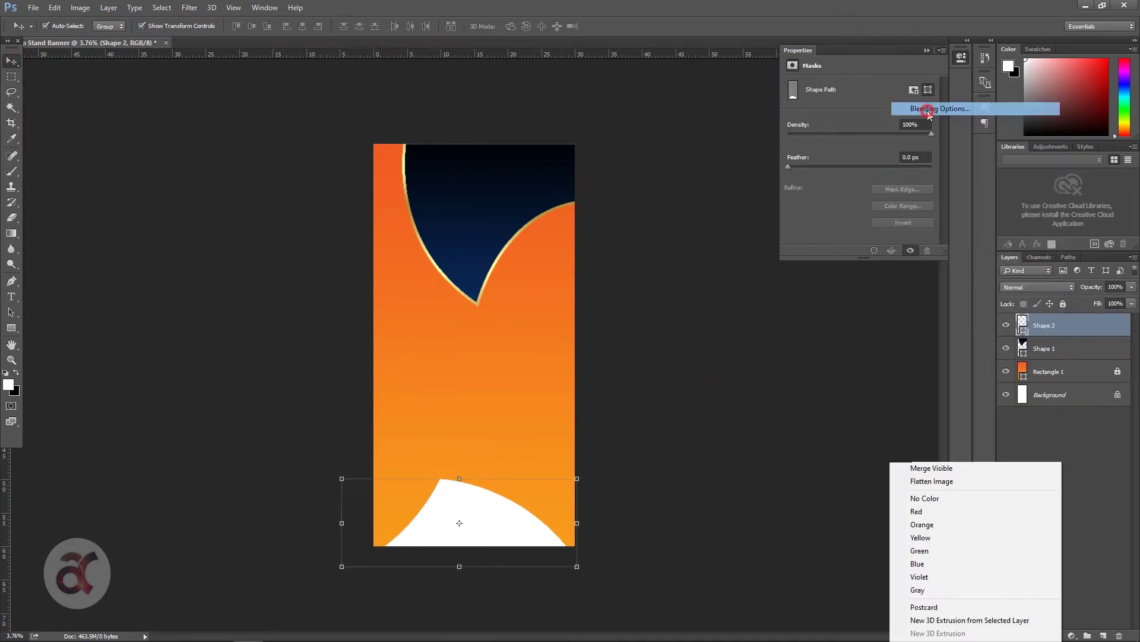
left_click(928, 110)
left_click(641, 258)
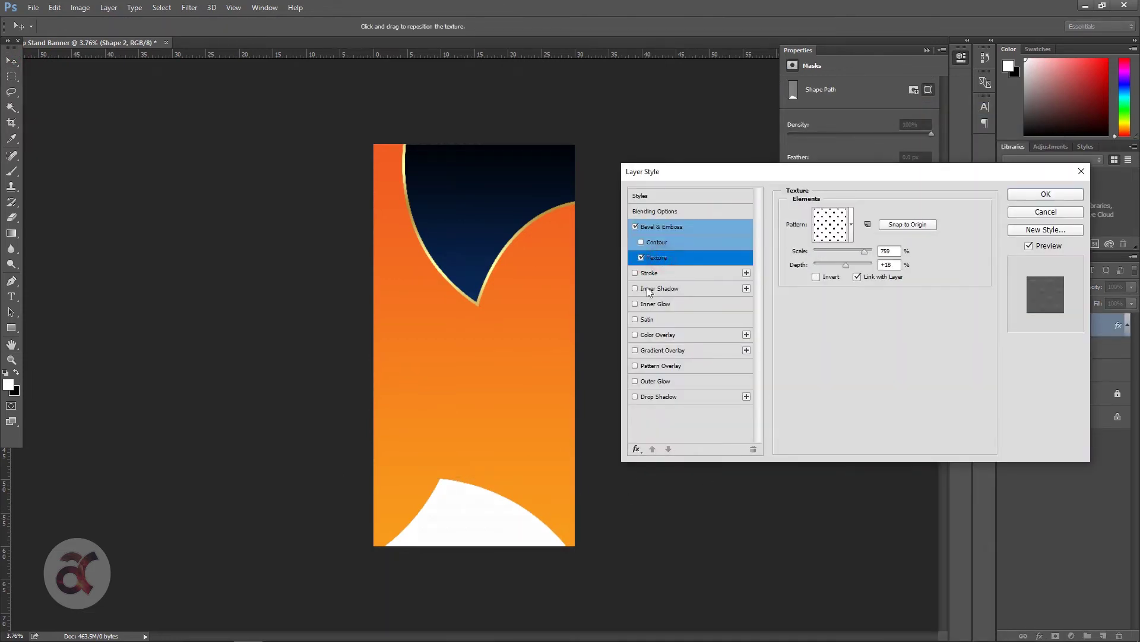
left_click(637, 336)
scroll(493, 544, "up", 2)
scroll(490, 557, "up", 3)
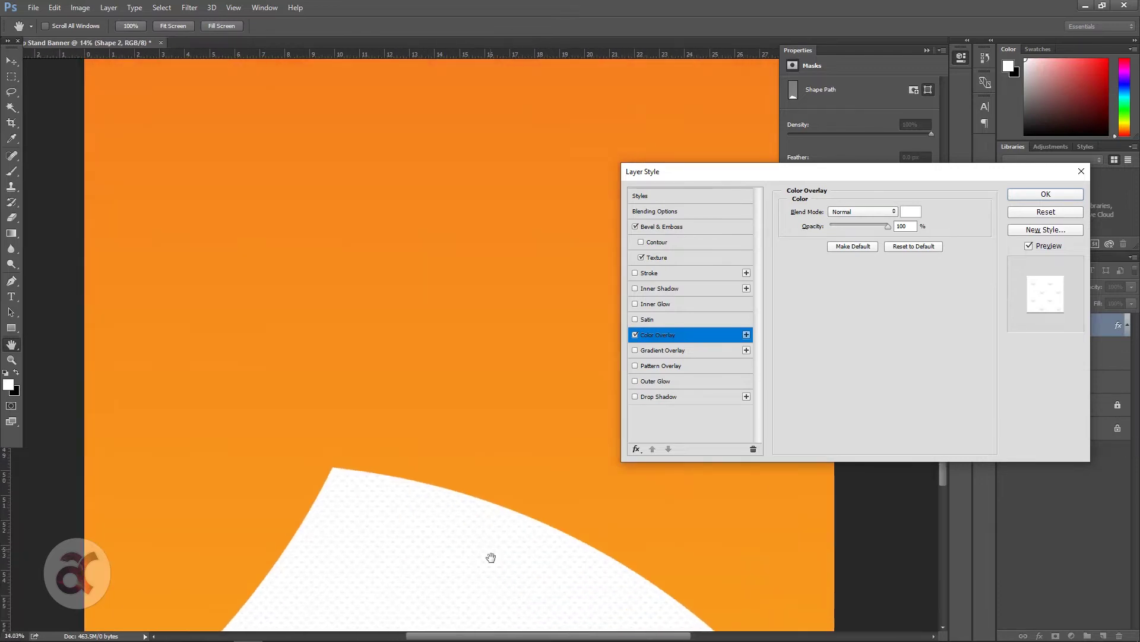
key("Return")
scroll(497, 492, "down", 3)
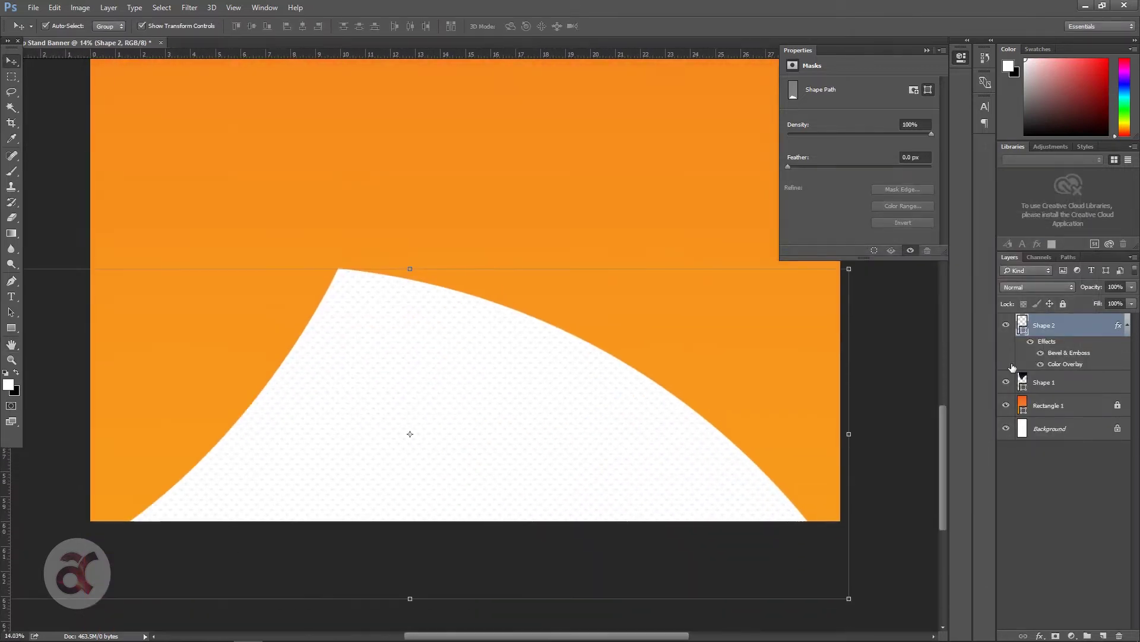
Step: Set the emboss texture to the dotted pattern at 647% scale and +87 depth
right_click(1079, 325)
left_click(971, 110)
left_click(660, 334)
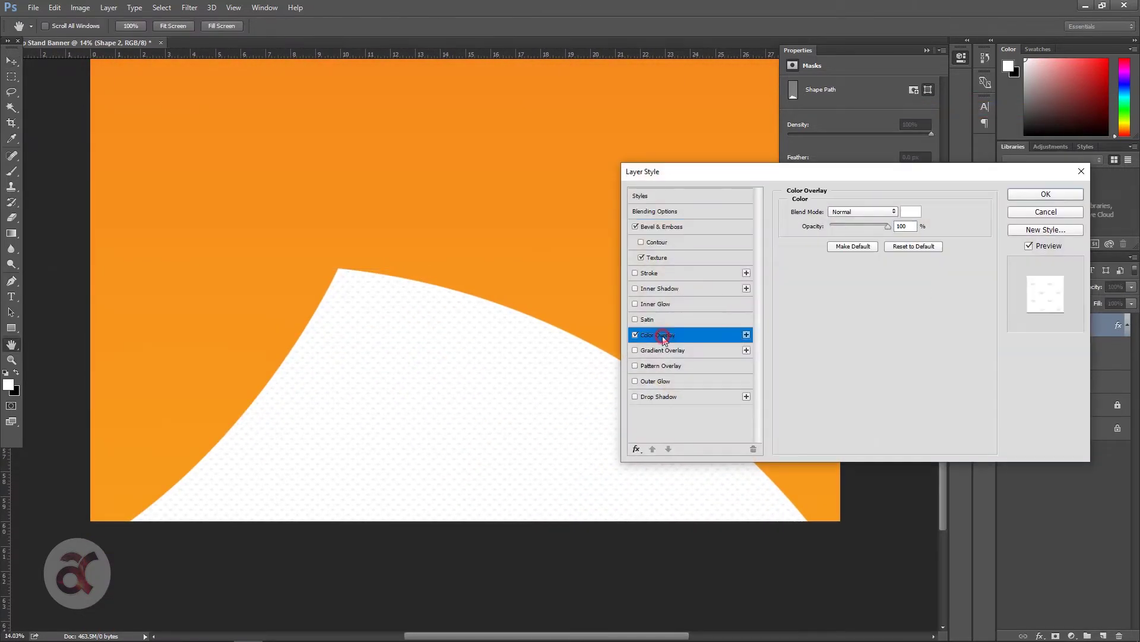
left_click(656, 258)
left_click_drag(865, 252, 862, 252)
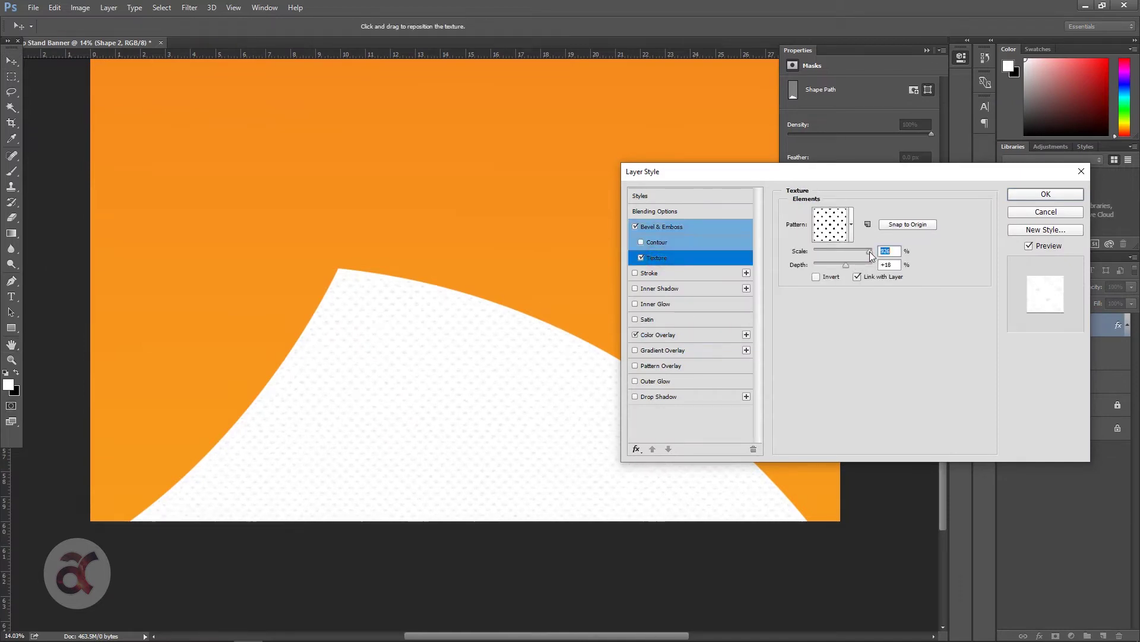
left_click(832, 233)
left_click(759, 310)
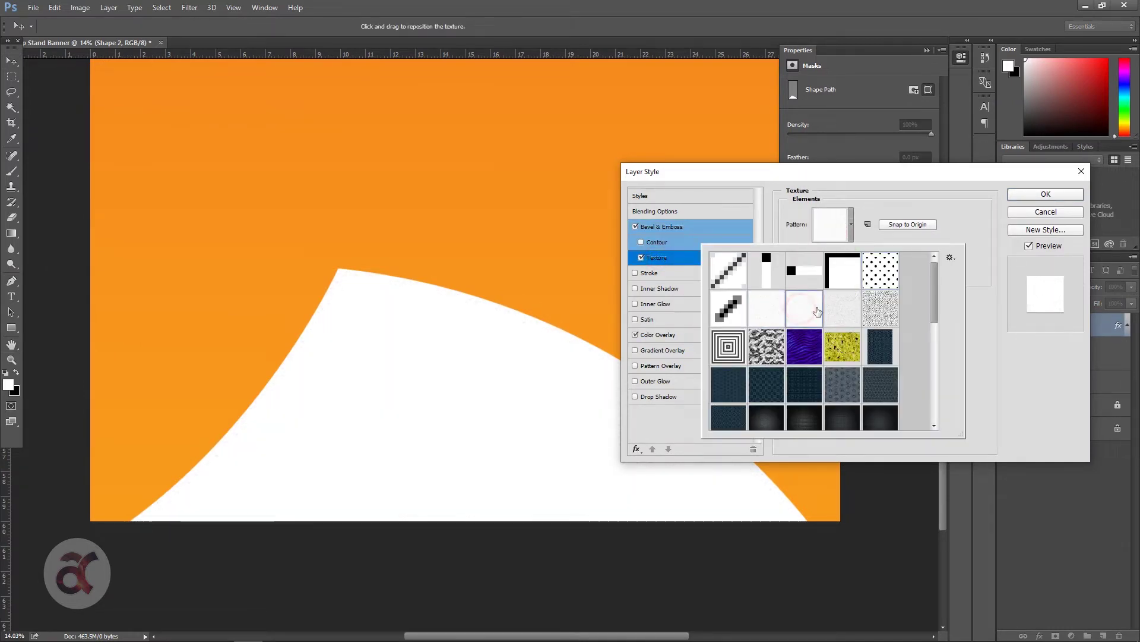
left_click(840, 308)
left_click(878, 272)
left_click(869, 202)
mouse_move(848, 265)
left_mouse_down()
mouse_move(858, 251)
mouse_move(851, 266)
left_mouse_up()
left_click(1042, 196)
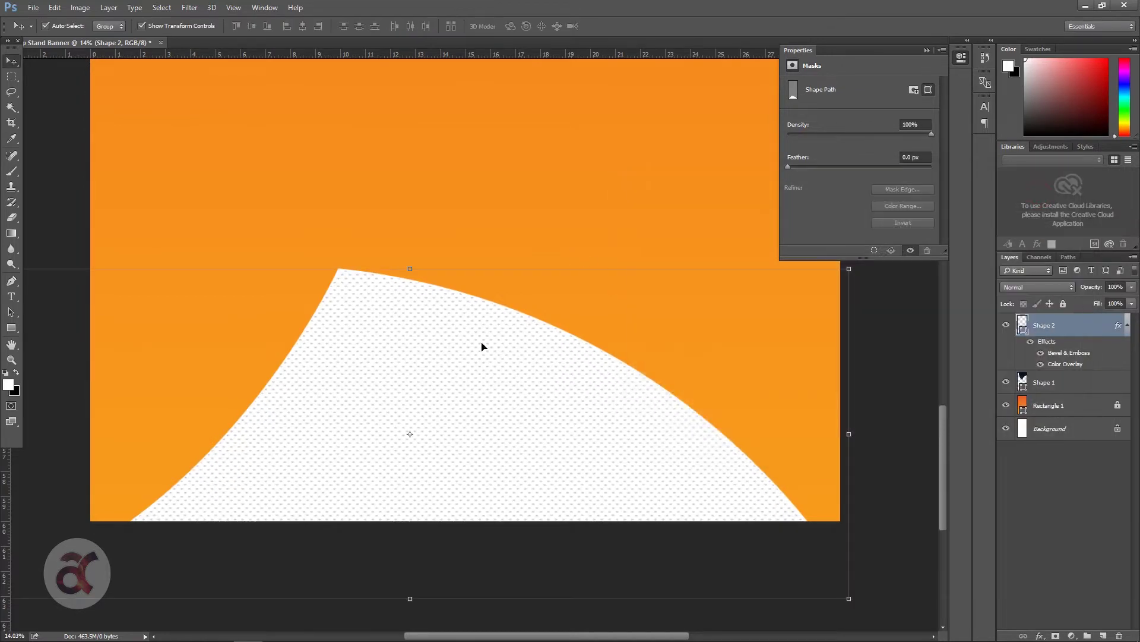
Step: Add a gold gradient stroke at scale 150 to Shape 2 and view the whole banner
right_click(1082, 324)
left_click(950, 108)
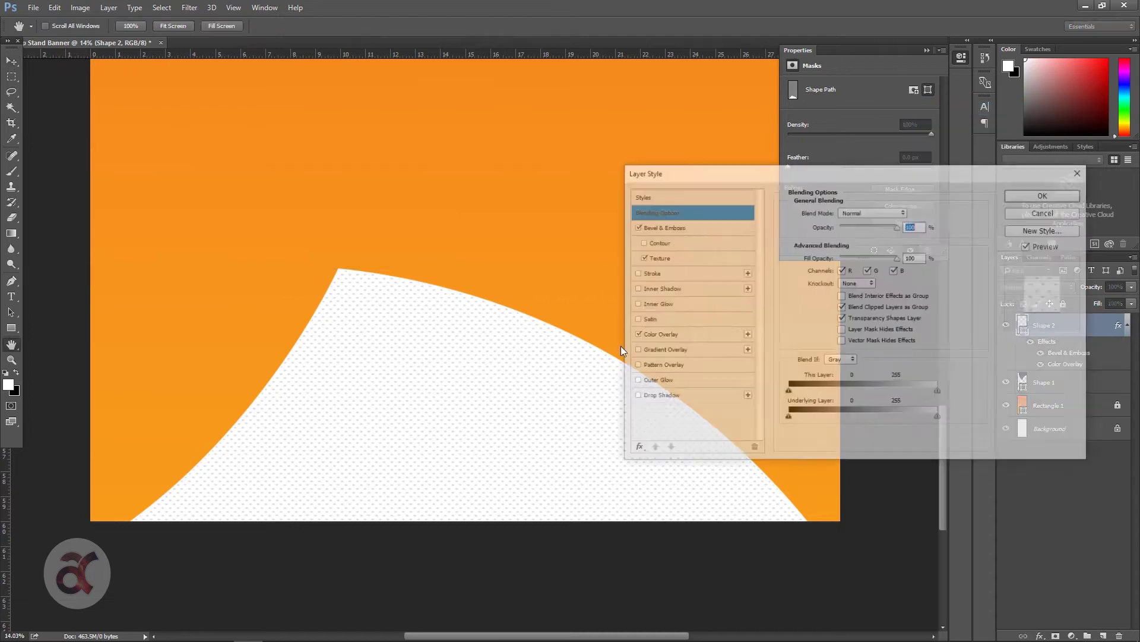
left_click(659, 273)
left_click_drag(839, 354, 901, 359)
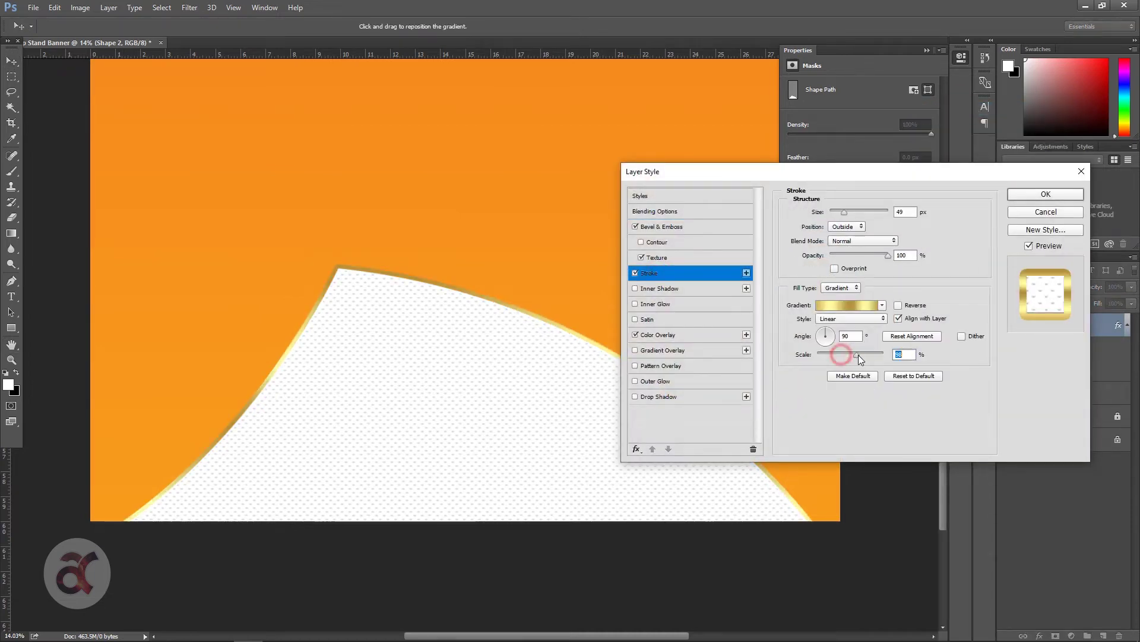
left_click_drag(854, 213, 846, 214)
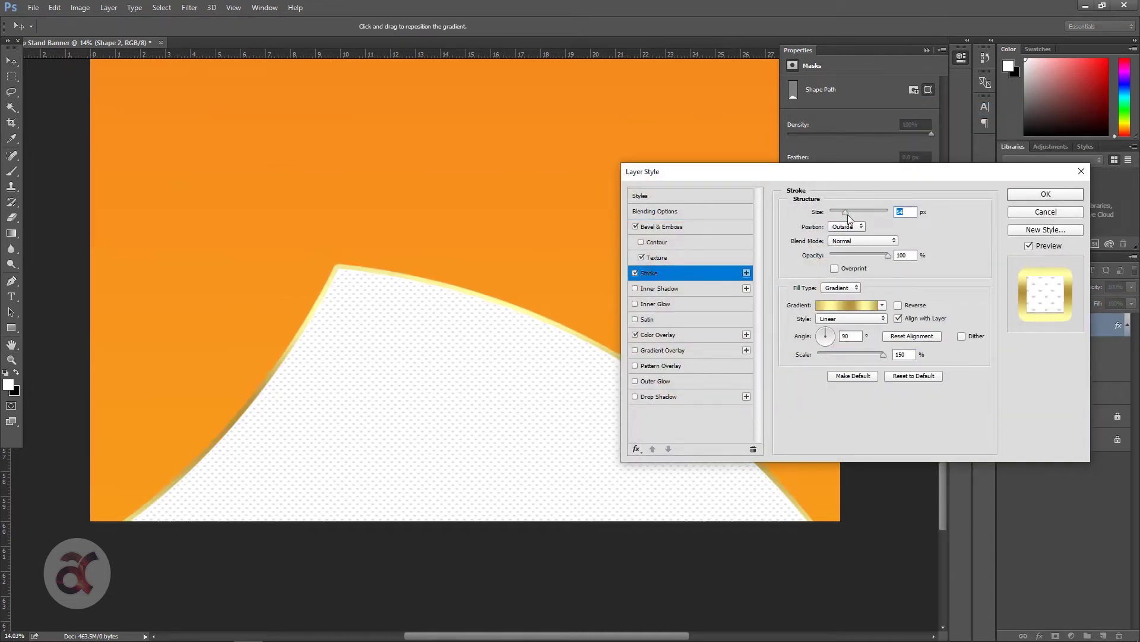
left_click(1045, 195)
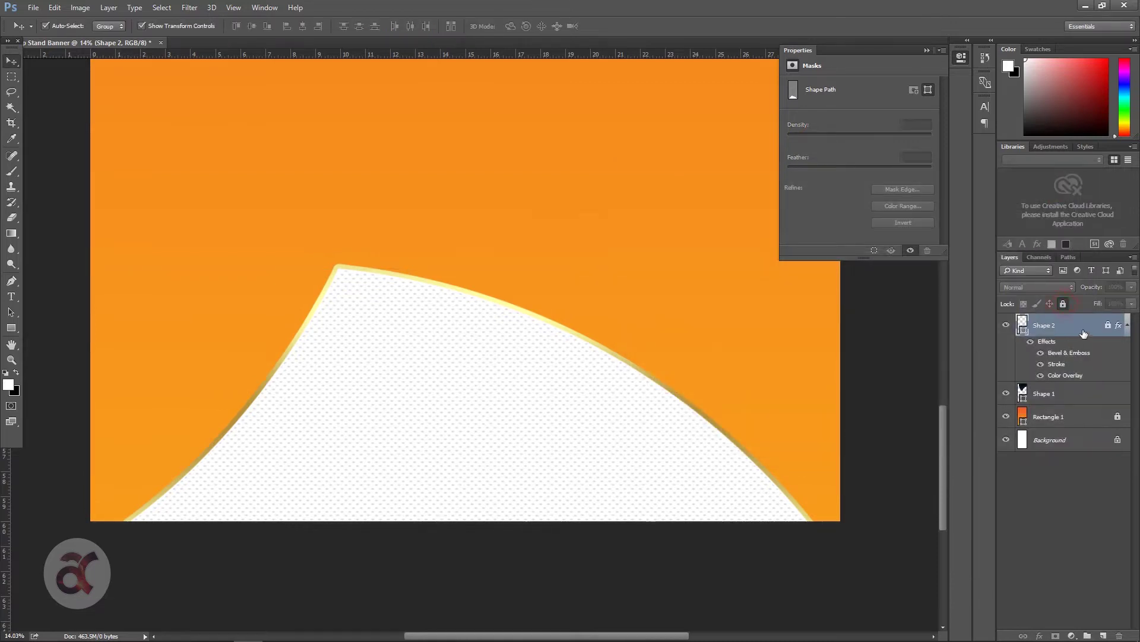
left_click(497, 412)
key("ctrl+0")
left_click(490, 195)
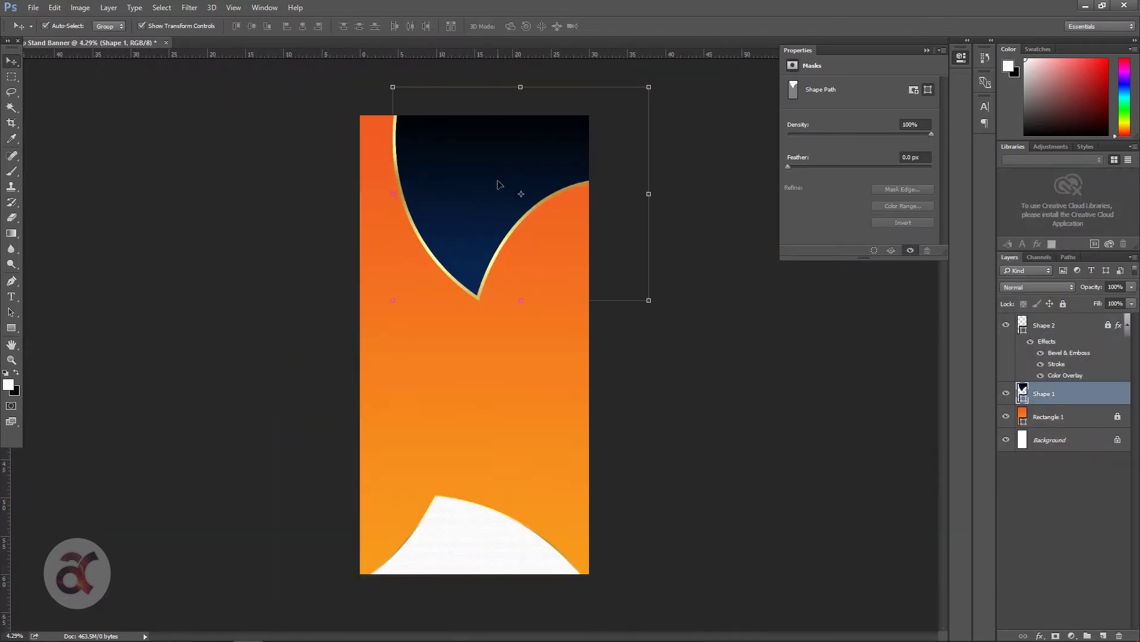
Step: Drag Shape 1's curve handles to reshape its right-edge and left curves, then deselect
left_click(15, 285)
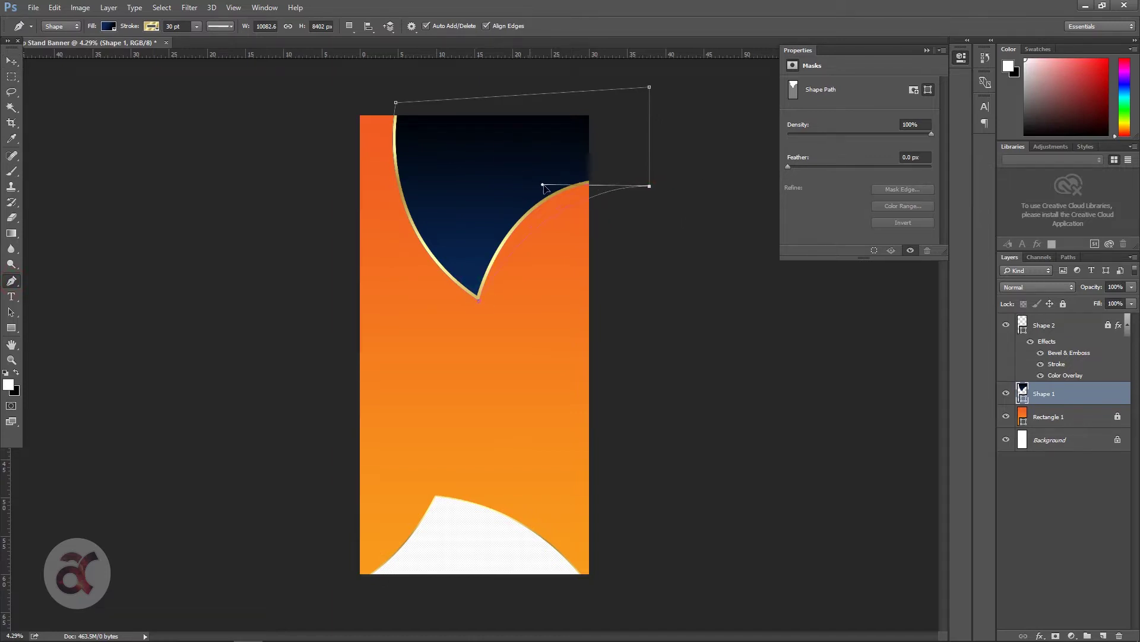
left_click_drag(513, 157, 555, 190)
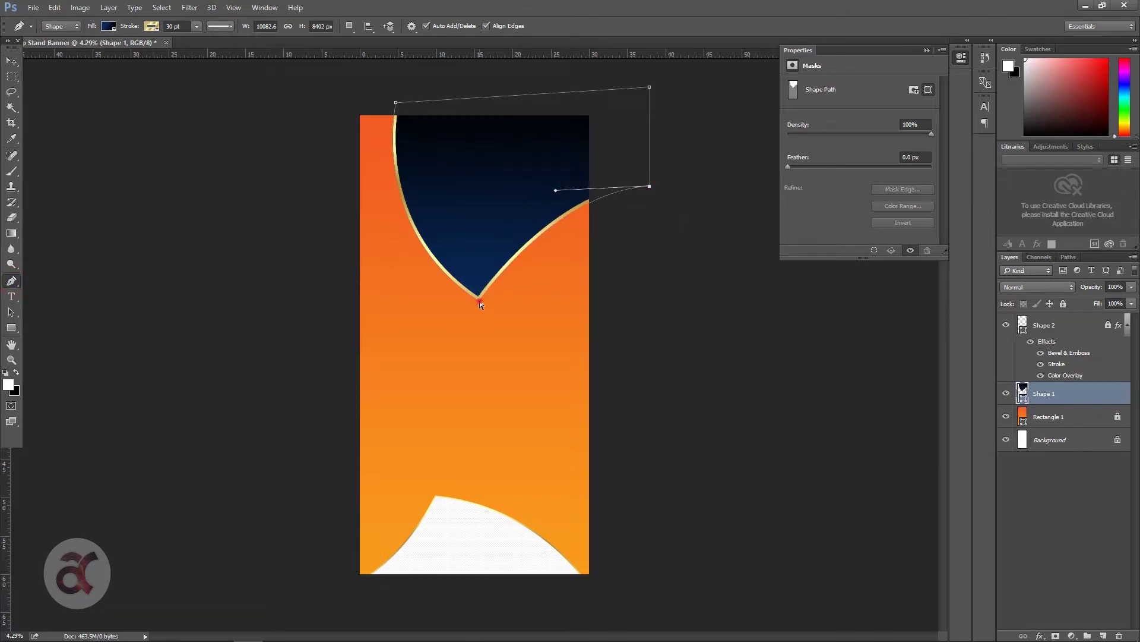
left_click_drag(368, 230, 336, 245)
key("v")
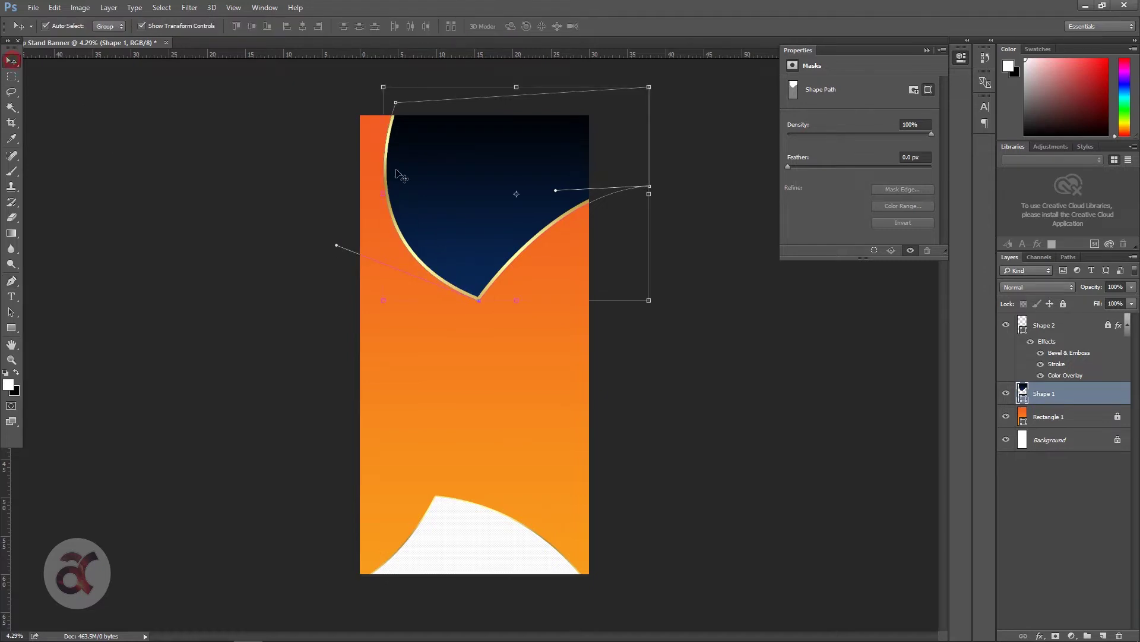
left_click(735, 307)
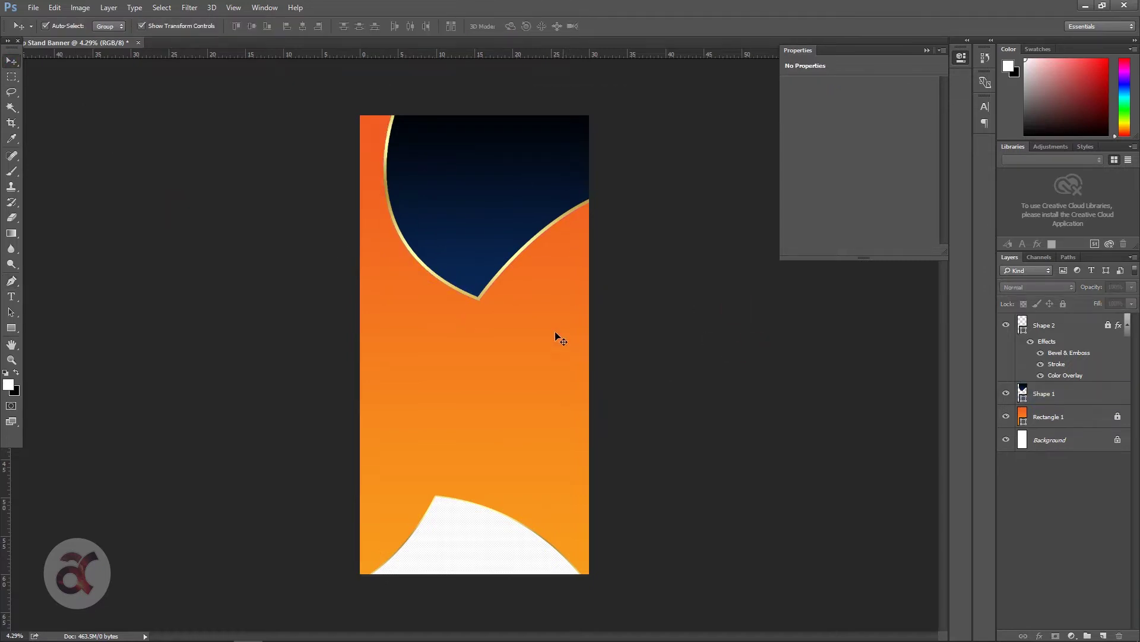
scroll(559, 339, "up", 1)
left_click(33, 7)
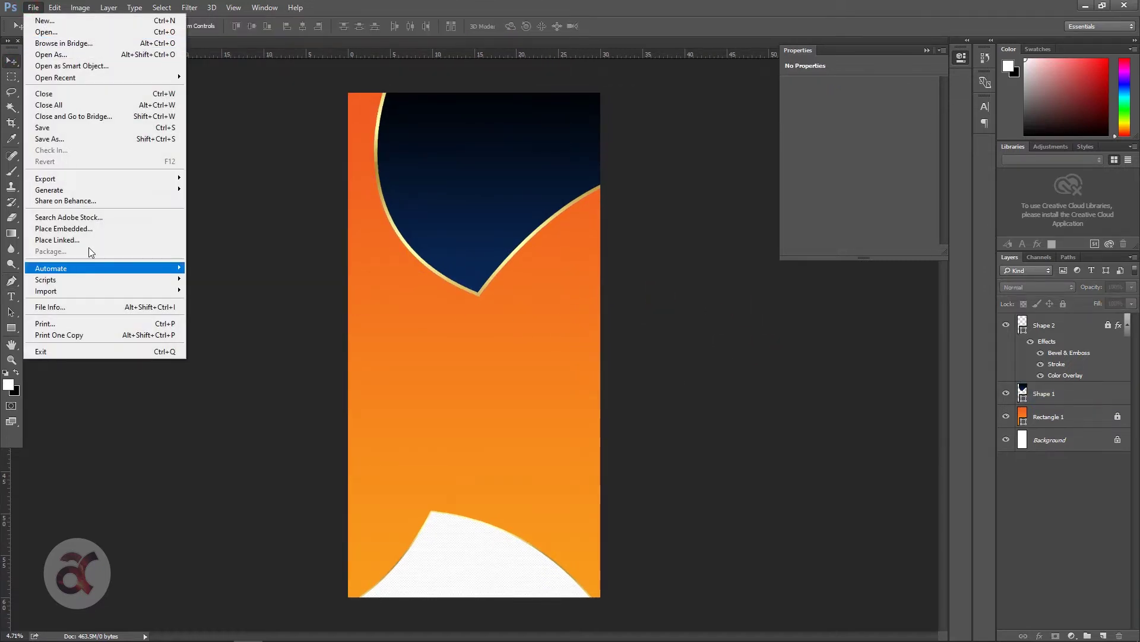
Step: Place homepage-slideshow001a from Downloads as a linked photo, enlarged over the banner top
left_click(88, 240)
left_click(57, 106)
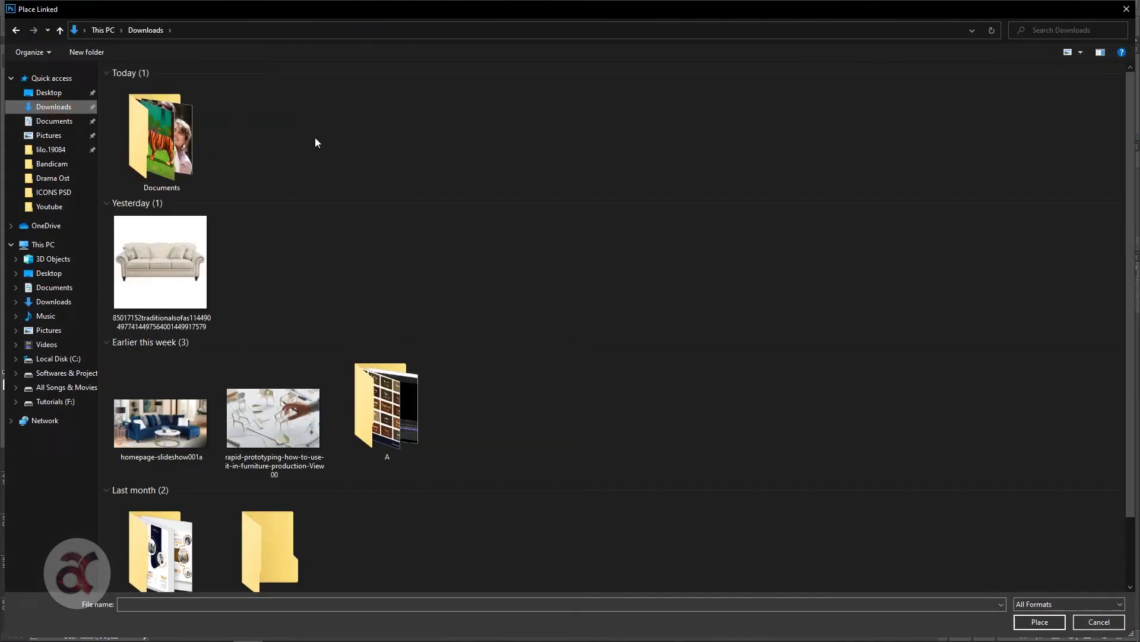
double_click(160, 423)
mouse_move(543, 337)
left_mouse_down()
mouse_move(652, 280)
mouse_move(720, 217)
left_mouse_up()
mouse_move(505, 388)
left_mouse_down()
mouse_move(505, 228)
mouse_move(499, 273)
left_mouse_up()
mouse_move(255, 311)
left_mouse_down()
mouse_move(248, 349)
mouse_move(347, 308)
left_mouse_up()
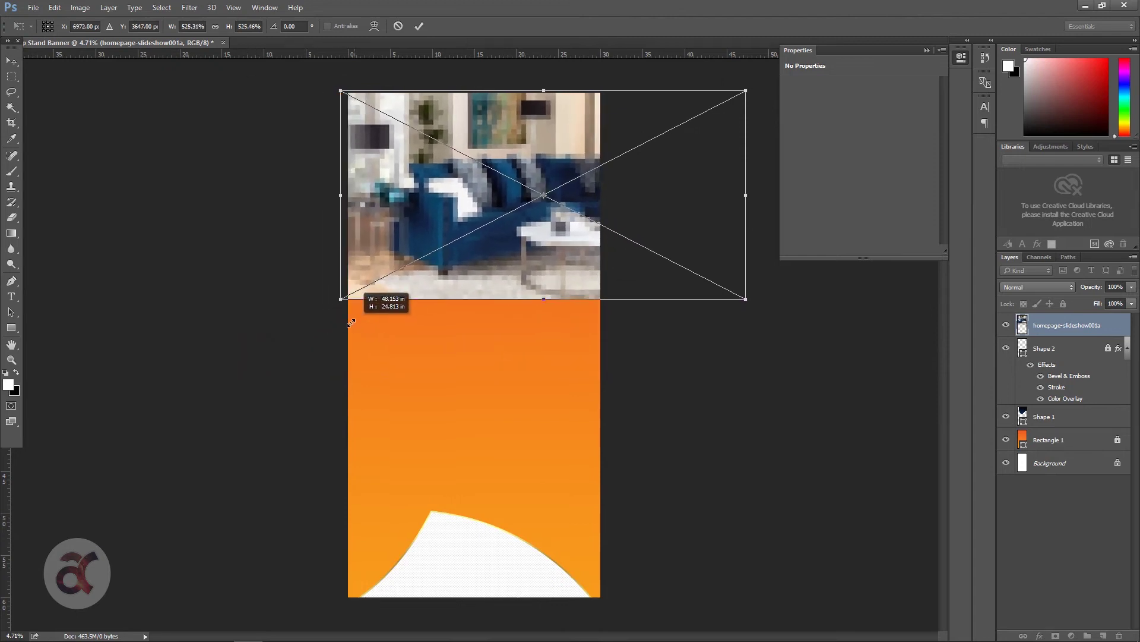
key("Return")
Step: Move Shape 1 above Shape 2 and clip the sofa photo inside it
left_click(509, 127)
left_click_drag(1066, 417, 1090, 329)
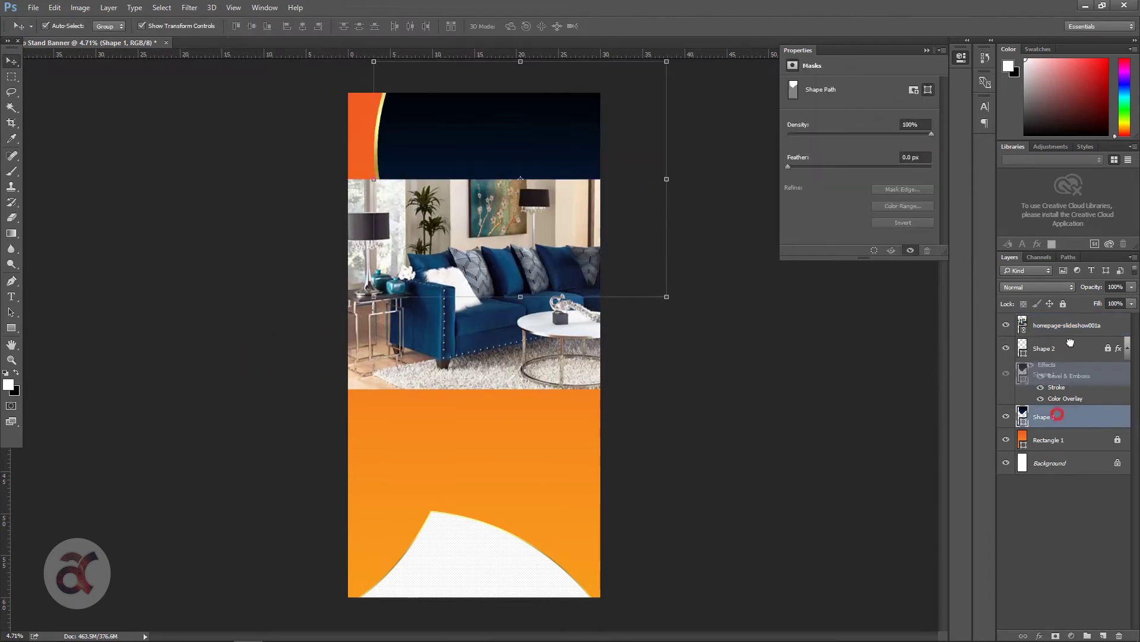
left_click(1090, 329)
key("ctrl+alt+g")
mouse_move(464, 291)
left_mouse_down()
mouse_move(461, 170)
mouse_move(454, 189)
left_mouse_up()
Step: Lower the clipped photo layer's opacity to dim it, then deselect layers
left_click(1133, 287)
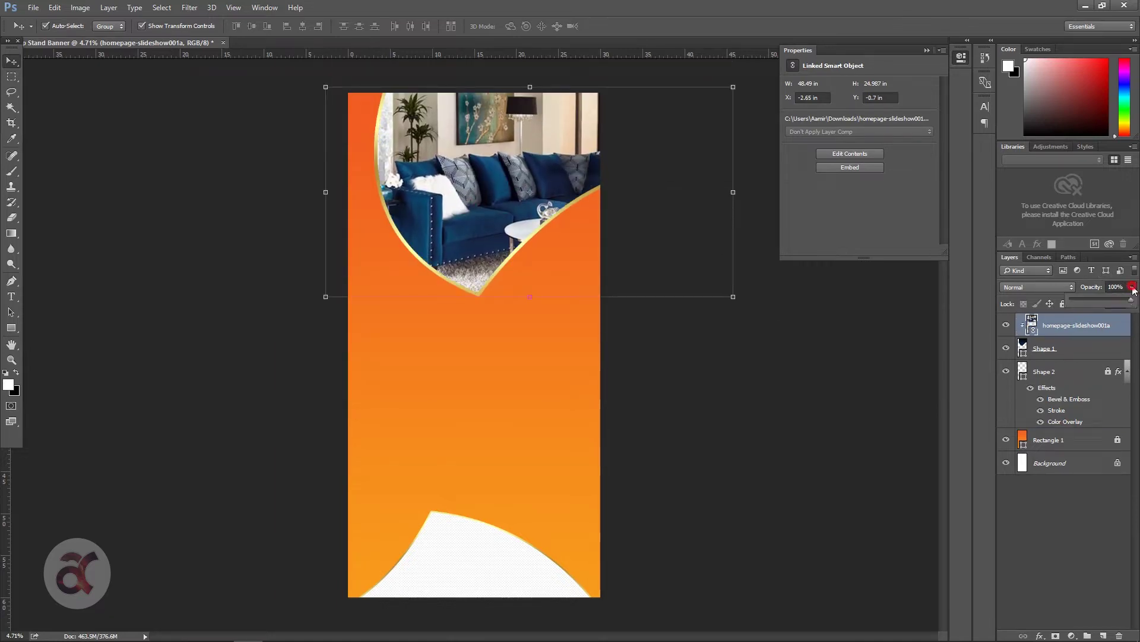
left_click(746, 344)
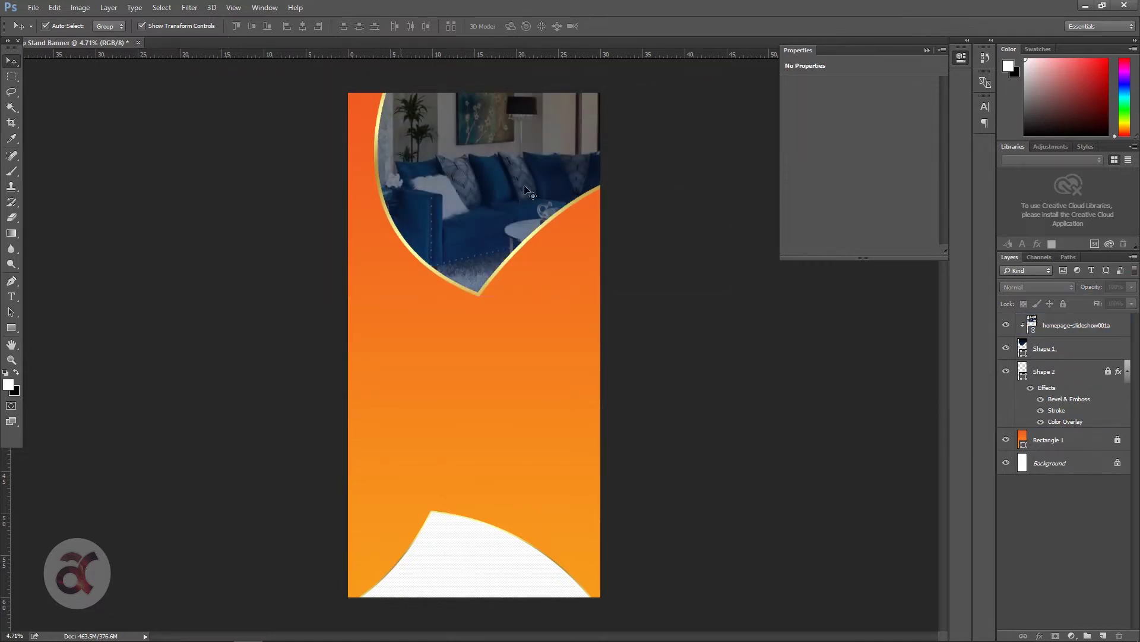
left_click(1075, 326)
left_click(1078, 341)
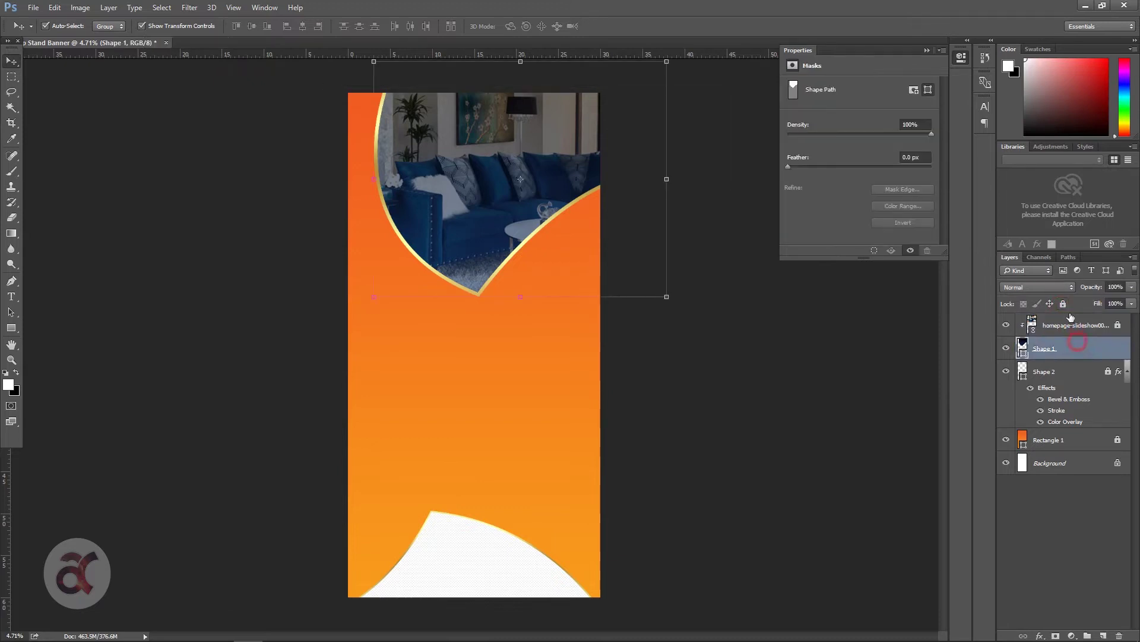
left_click(777, 343)
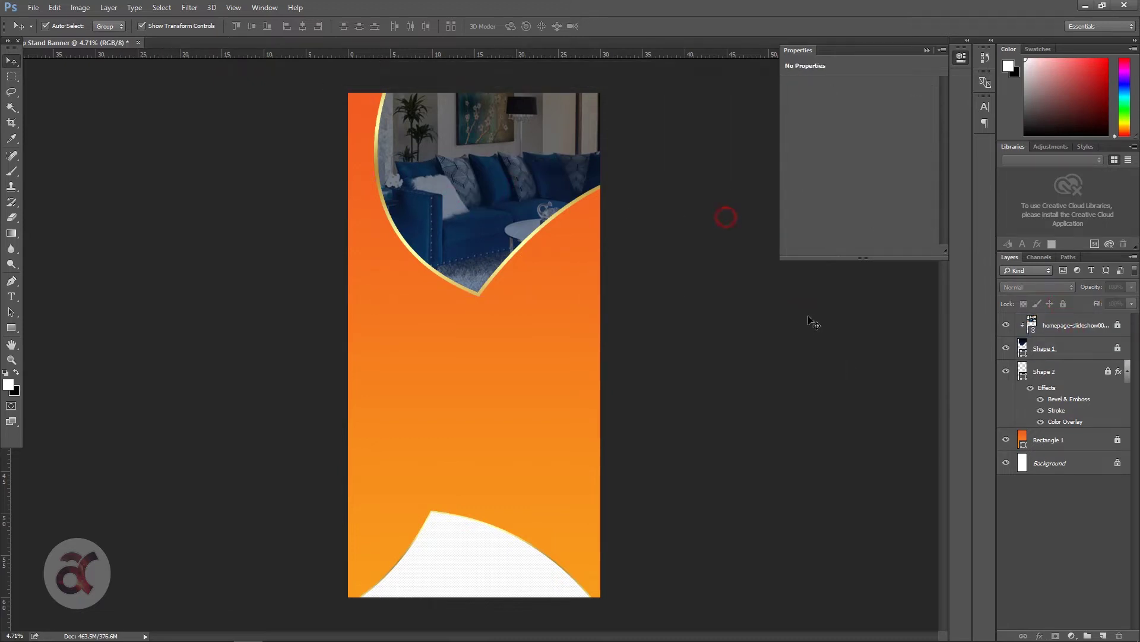
Step: Open the cream sofa image and convert its locked Background into an editable layer
left_click(33, 7)
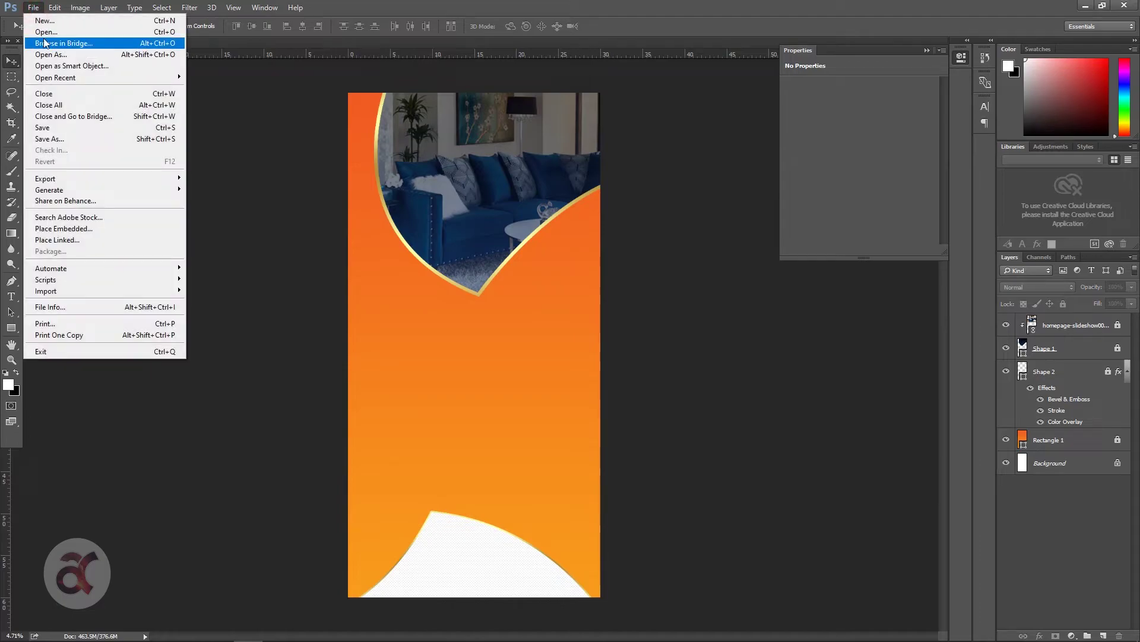
left_click(54, 28)
double_click(162, 261)
scroll(481, 372, "up", 5)
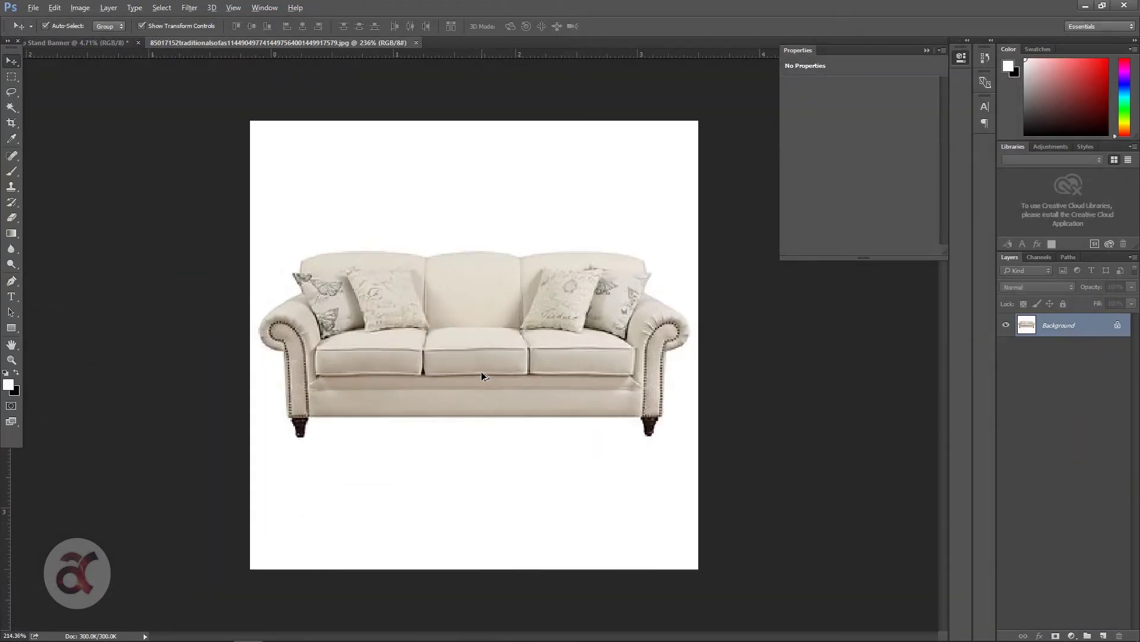
double_click(1081, 325)
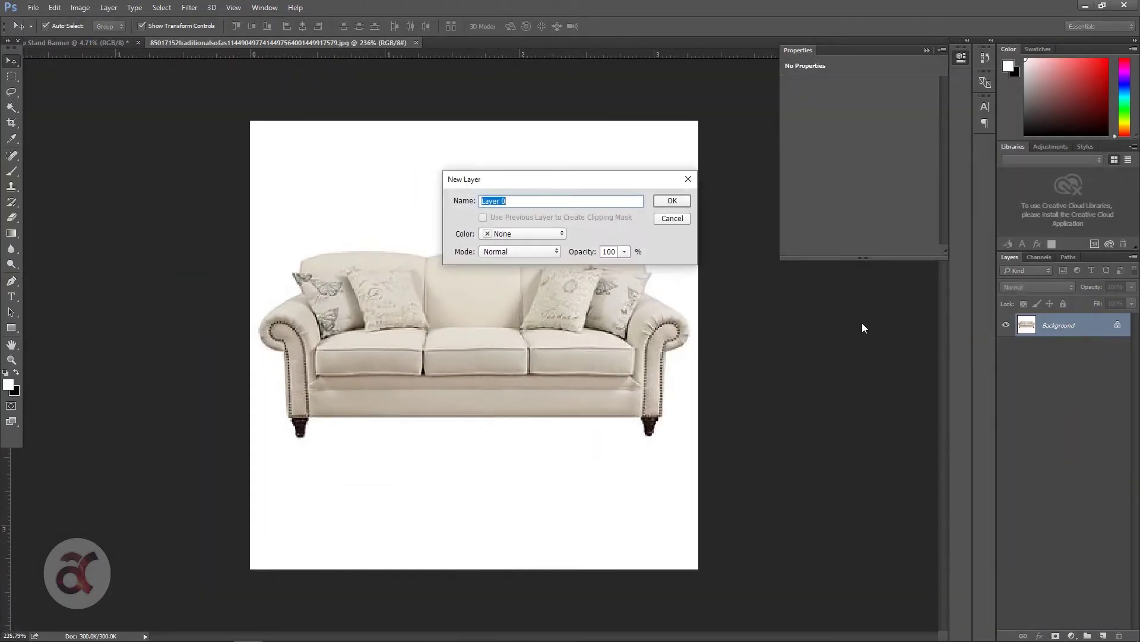
left_click(672, 200)
Step: Magic Wand and delete the white background, then drag the sofa into the Stand Banner
left_click(11, 107)
left_click(389, 189)
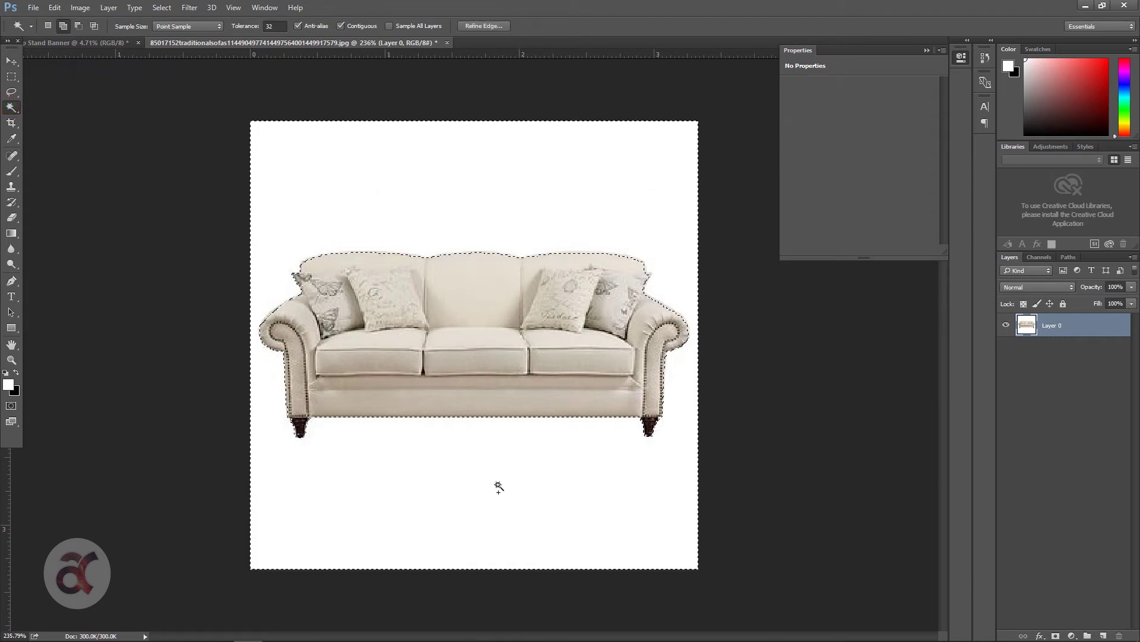
key("Delete")
key("ctrl+d")
key("v")
left_click_drag(510, 372, 583, 300)
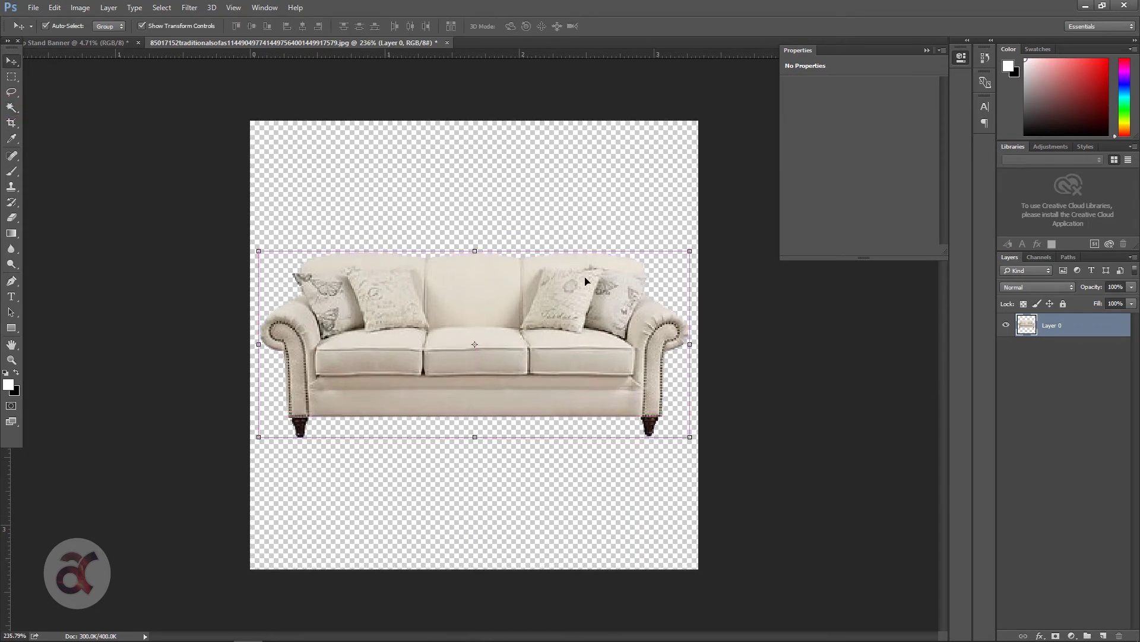
left_click_drag(414, 351, 475, 333)
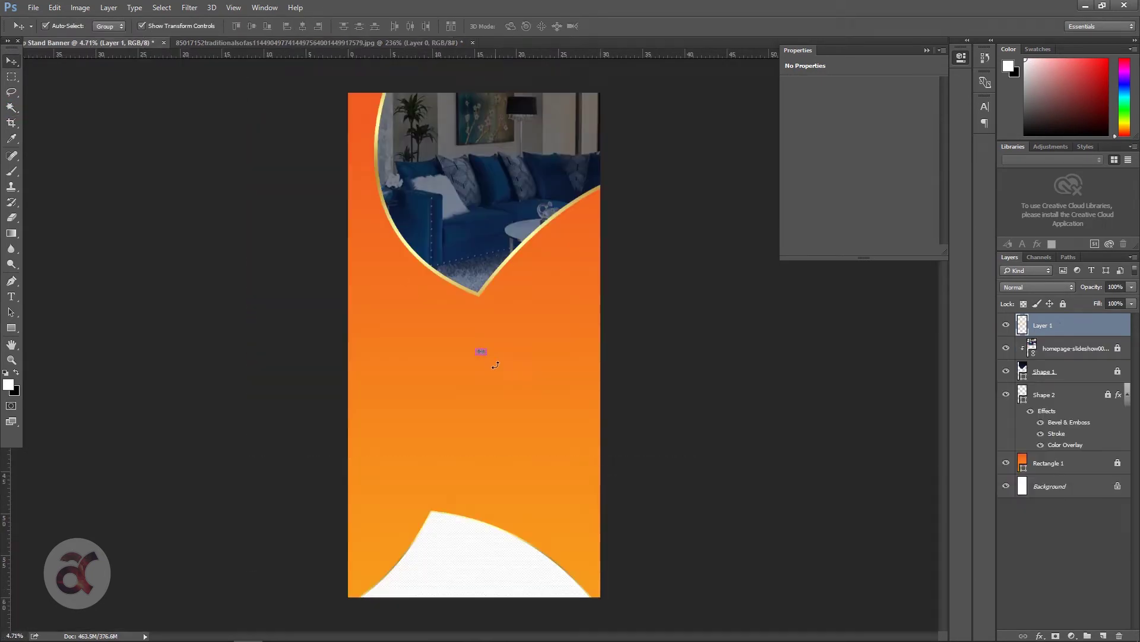
Step: Scale and position the cream sofa cutout, settling it at about 90% size
key("ctrl+t")
left_click_drag(548, 404, 563, 411)
key("Return")
mouse_move(510, 348)
left_mouse_down()
mouse_move(473, 305)
mouse_move(511, 316)
mouse_move(500, 340)
left_mouse_up()
scroll(502, 301, "up", 3)
left_click(578, 467)
left_click(489, 321)
left_click_drag(585, 260, 555, 275)
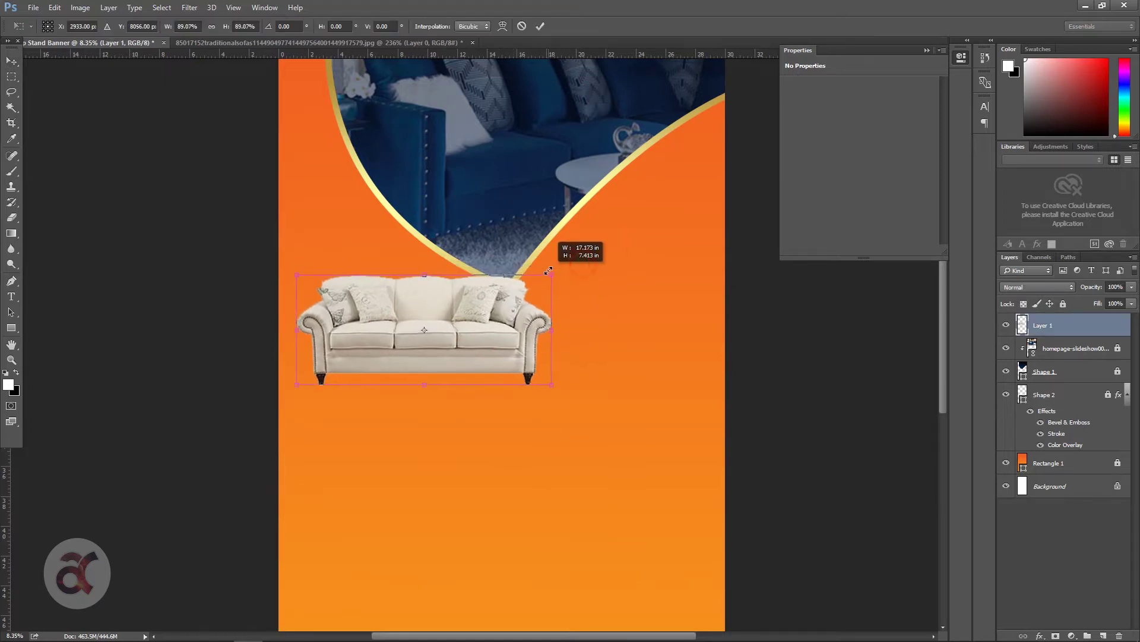
key("Return")
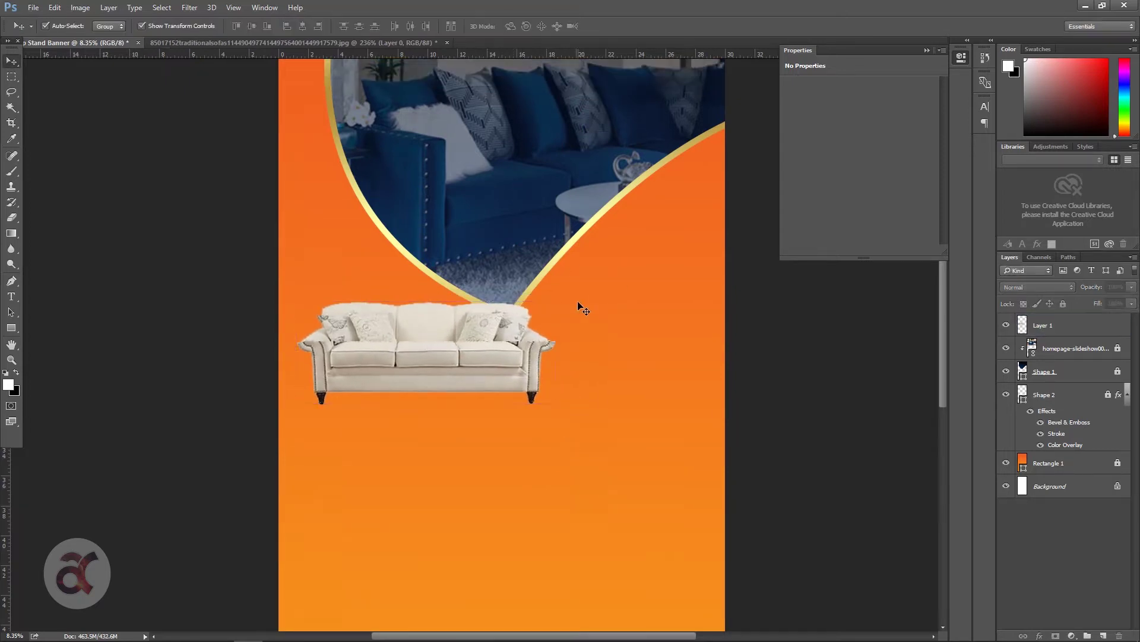
scroll(579, 306, "up", 3)
Step: Pull Shape 1's bottom point down toward the sofa and bulge its left curve outward
left_click(1118, 375)
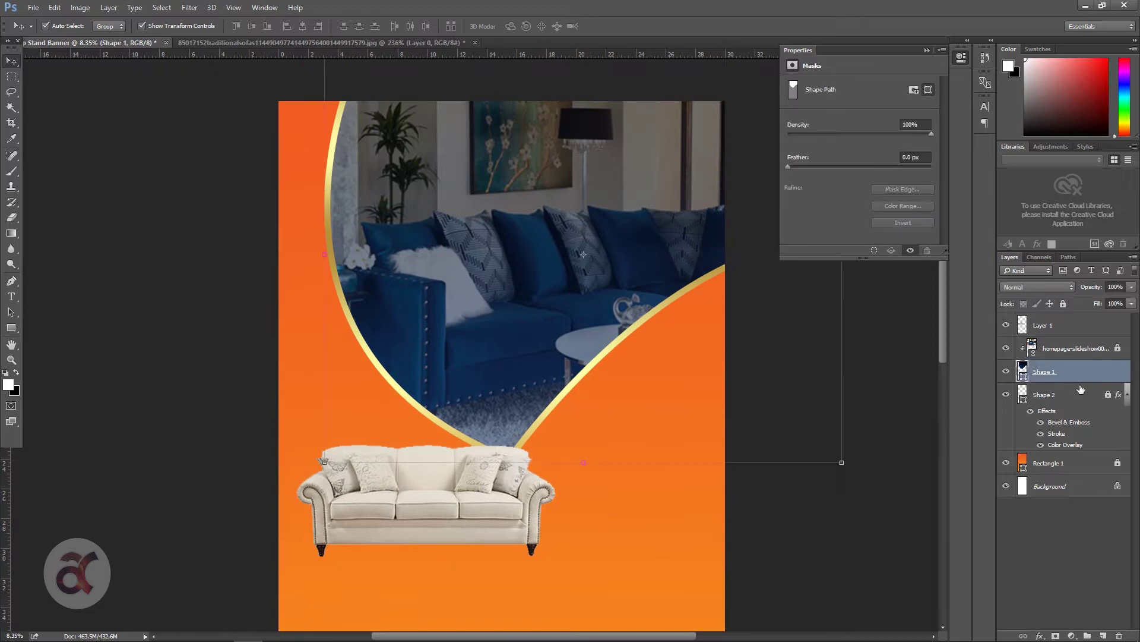
left_click(11, 281)
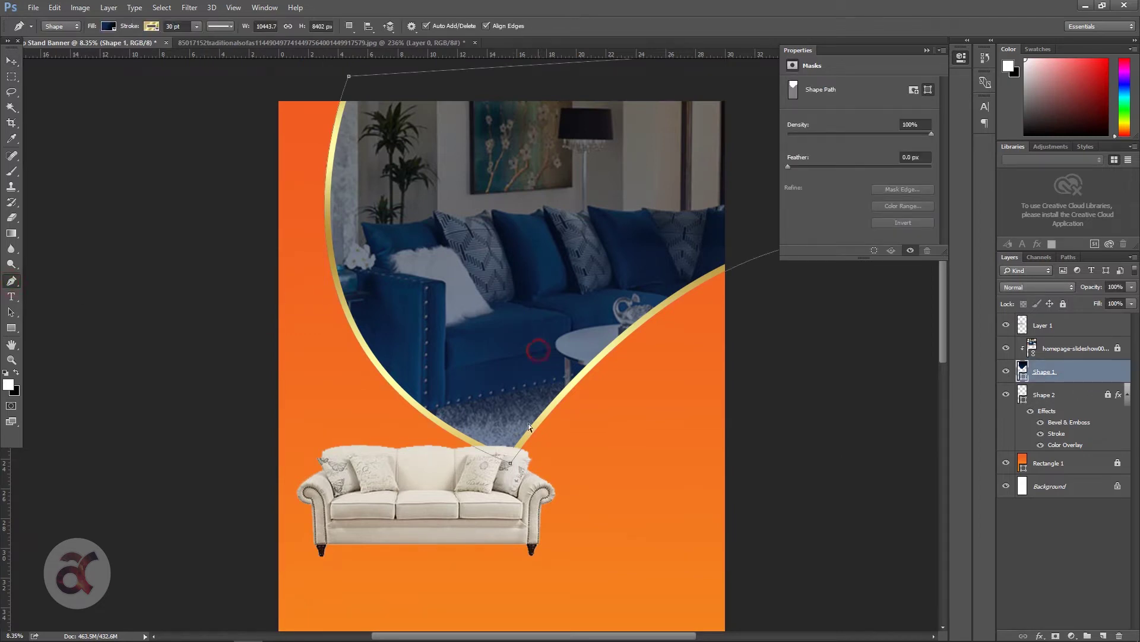
left_click_drag(577, 508, 409, 455)
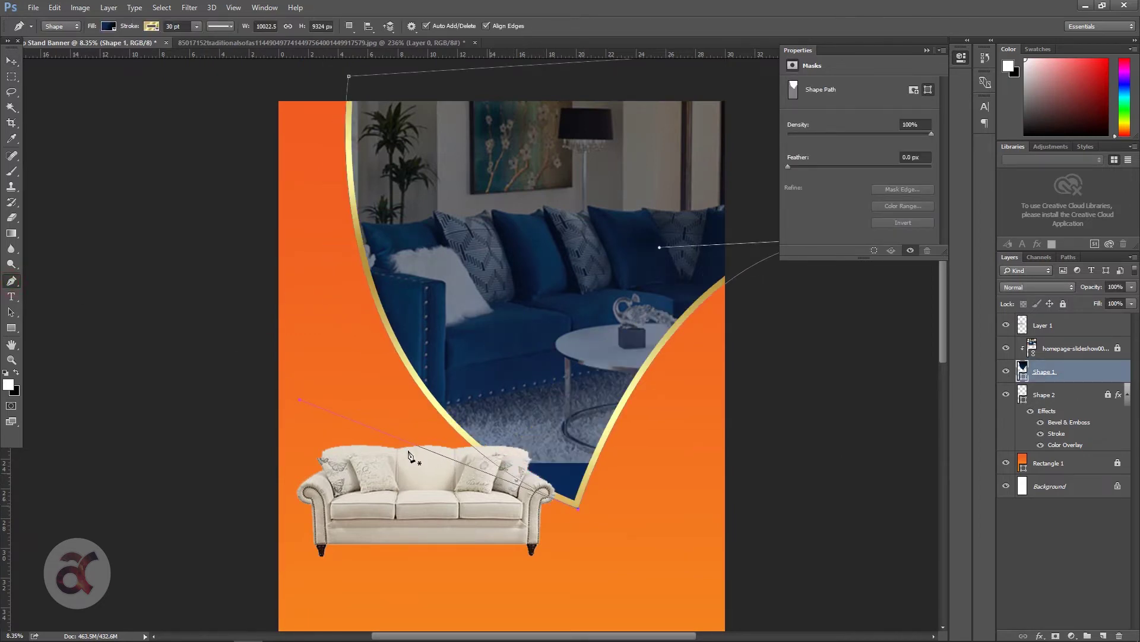
scroll(416, 356, "down", 3, "alt")
left_click_drag(362, 263, 303, 273)
left_click(13, 62)
left_click(749, 362)
Step: Nudge the cream sofa so it overlaps the photo frame's lower edge
left_click_drag(456, 324, 456, 313)
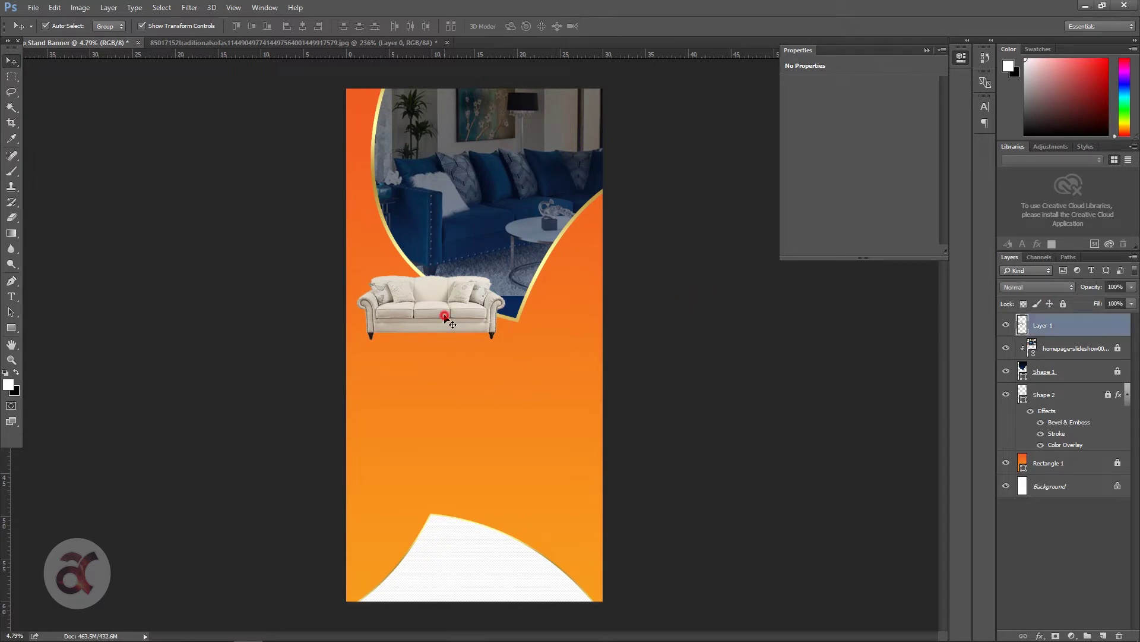
left_click_drag(460, 310, 461, 316)
scroll(448, 360, "up", 5)
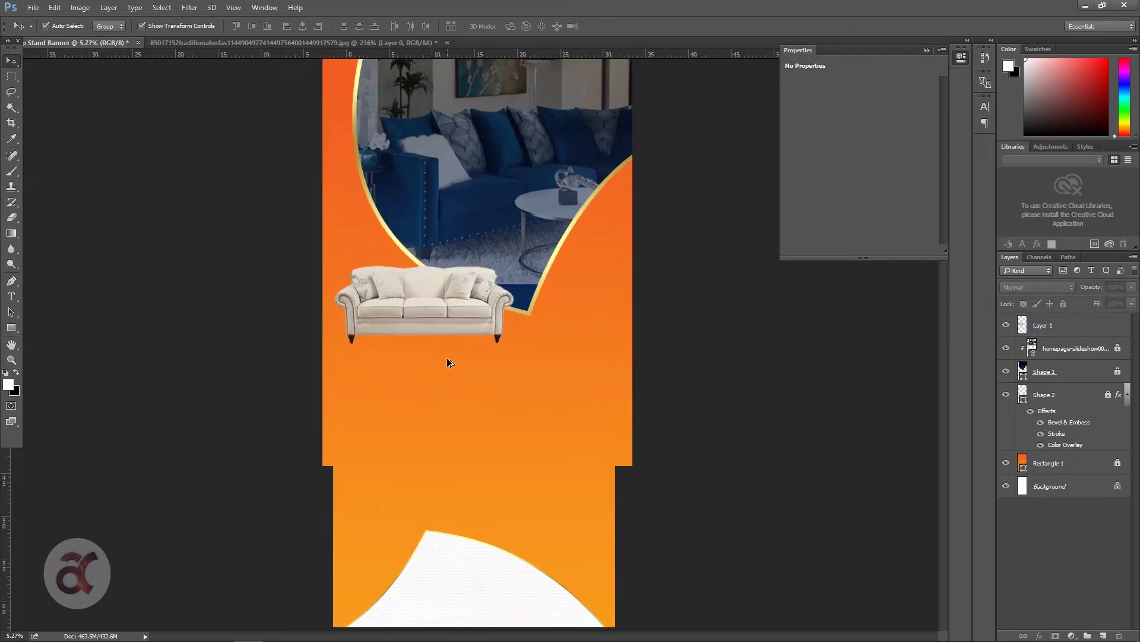
Step: Type 'Interior Furniture', 'Sofa Sets, Chairs' and 'Office Table' below the sofa at 36 pt
left_click(11, 297)
scroll(391, 363, "up", 1)
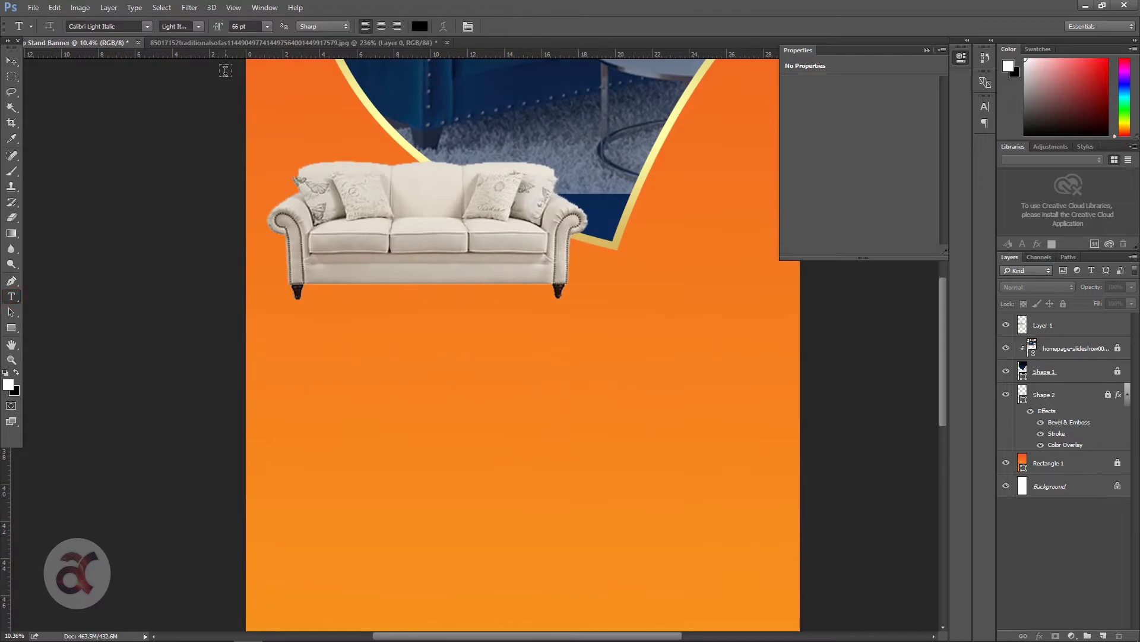
left_click(268, 26)
left_click(256, 200)
left_click(307, 411)
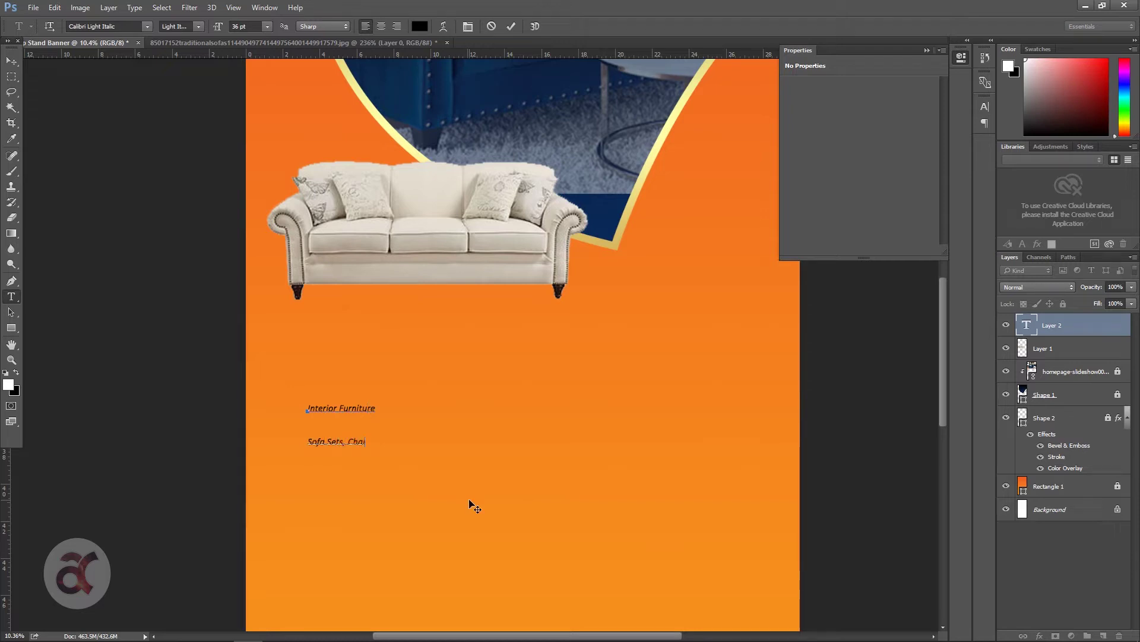
type("able")
Step: Set the list to 135 pt with 183 pt leading and move it under the sofa
key("ctrl+a")
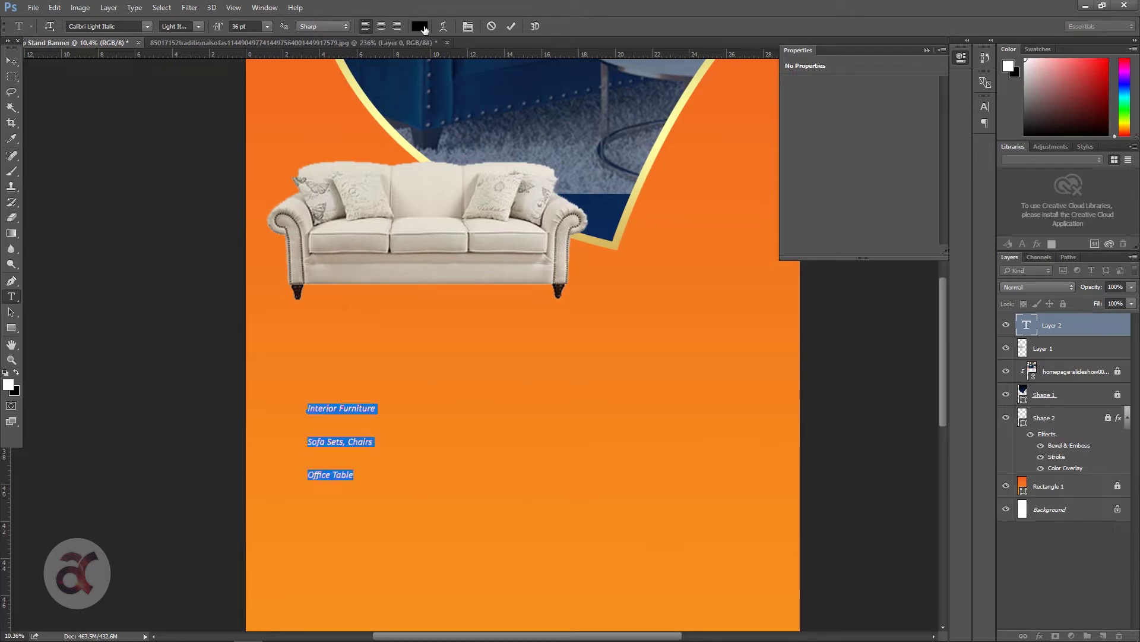
left_click(469, 26)
left_click(900, 131)
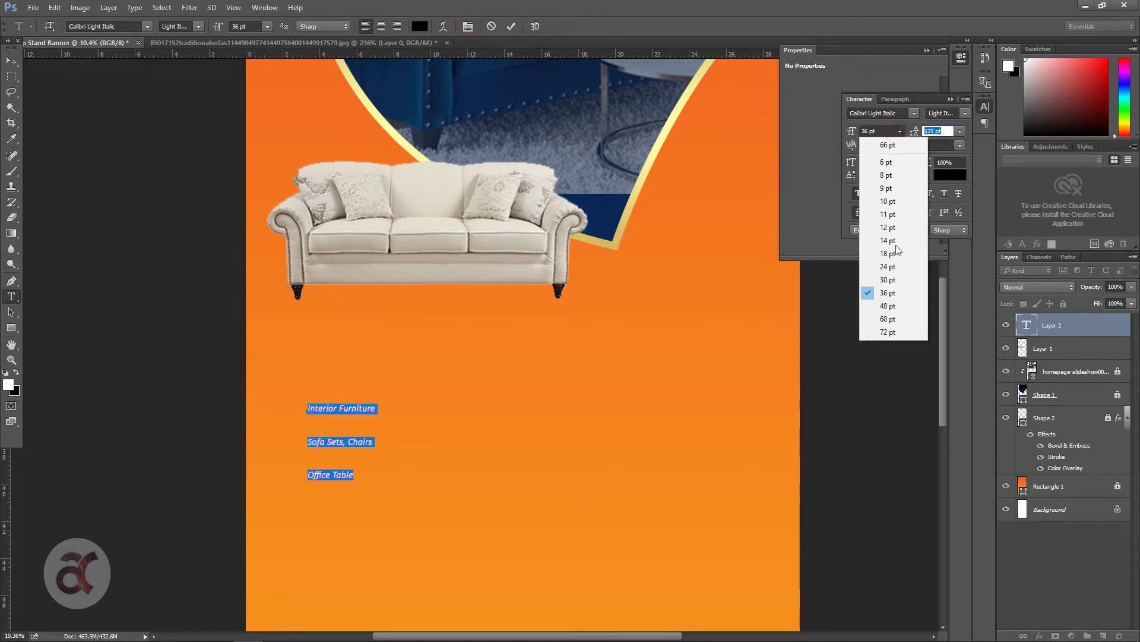
left_click(891, 337)
left_click(879, 130)
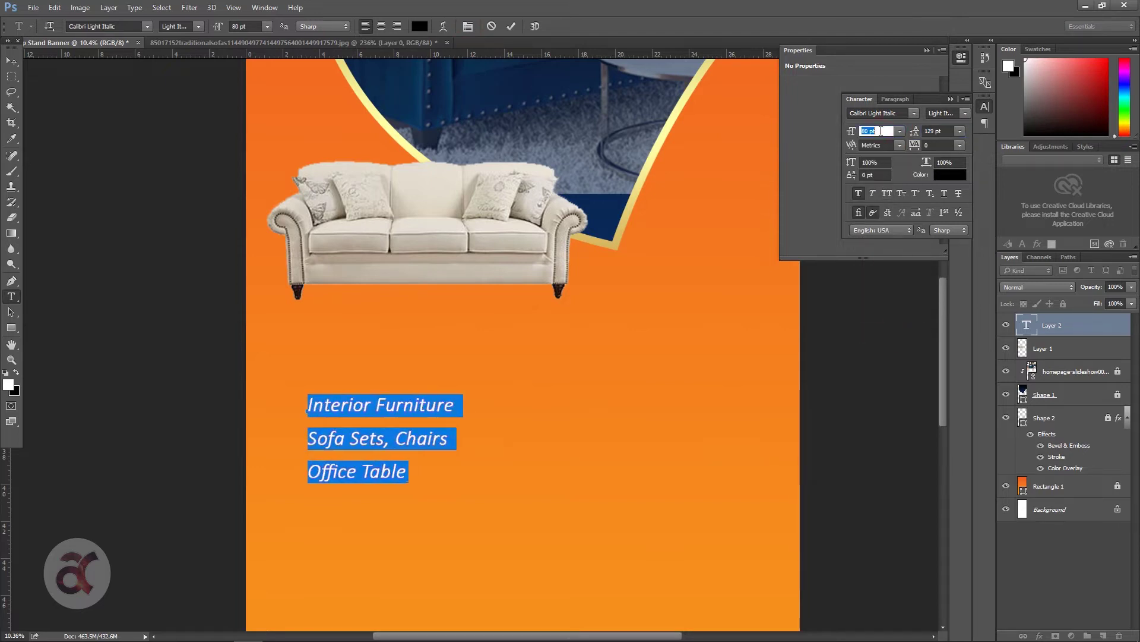
key("Up")
key("Up")
key("Up")
key("Up")
key("Up")
key("Up")
key("Up")
key("Up")
key("Up")
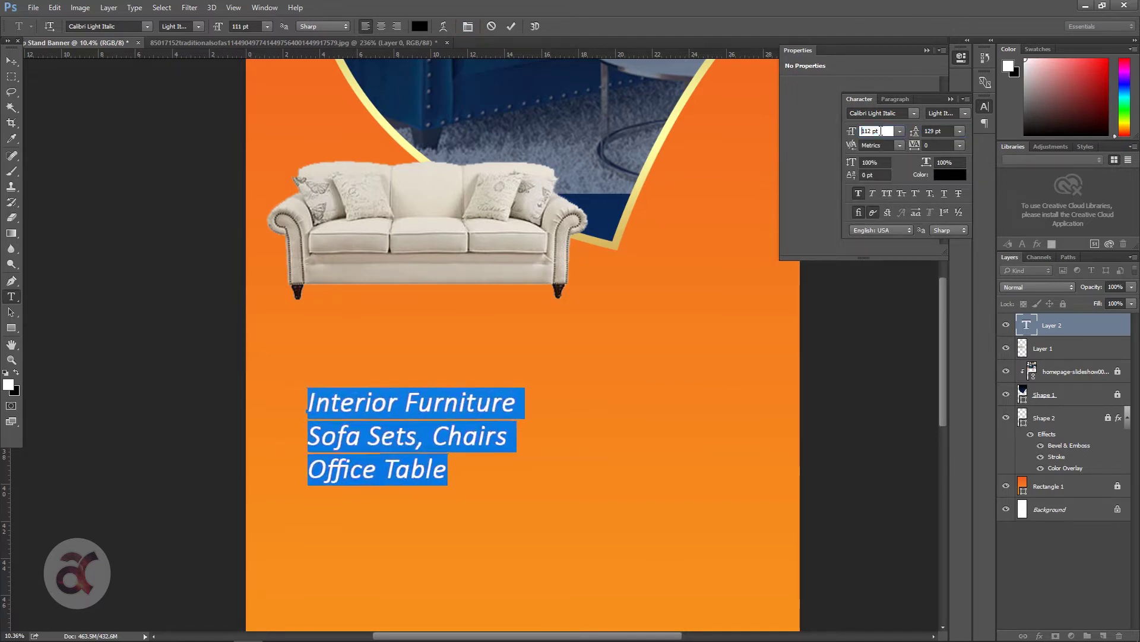
key("Up")
key("Up")
key("Up")
key("Up")
key("Up")
key("Up")
left_click(938, 130)
key("Up")
key("Up")
key("Up")
key("Up")
key("Up")
key("Up")
key("Up")
key("Up")
key("Up")
key("Up")
key("Up")
left_click(12, 60)
left_click_drag(438, 412, 443, 369)
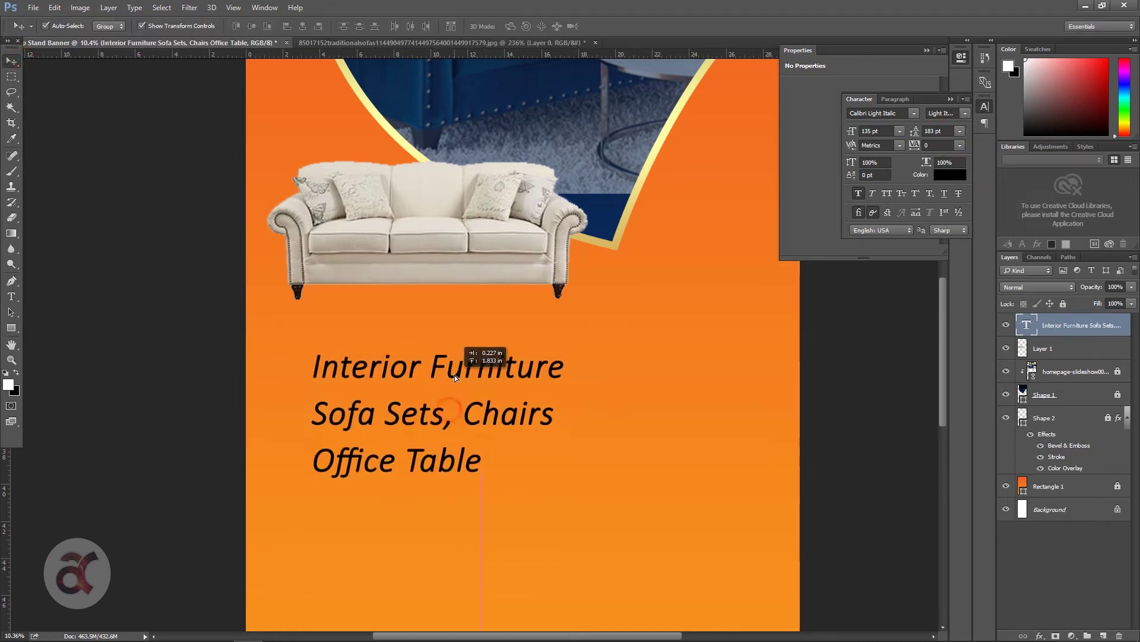
Step: Make the list text Calibri Bold Italic and shift it slightly right
double_click(435, 400)
key("ctrl+a")
left_click(965, 113)
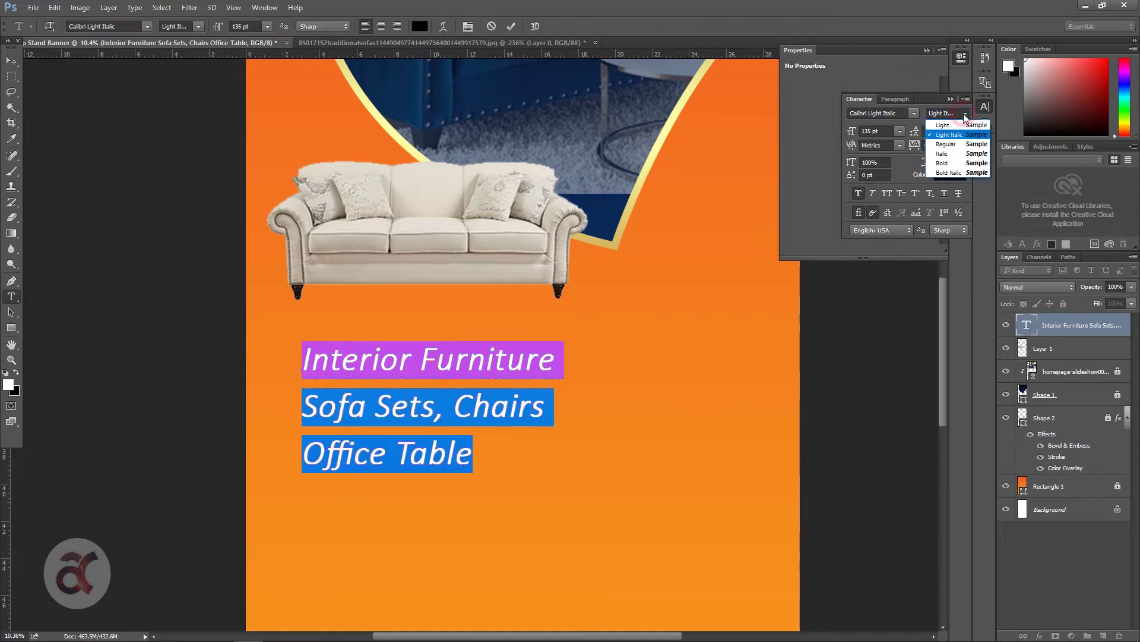
left_click(963, 163)
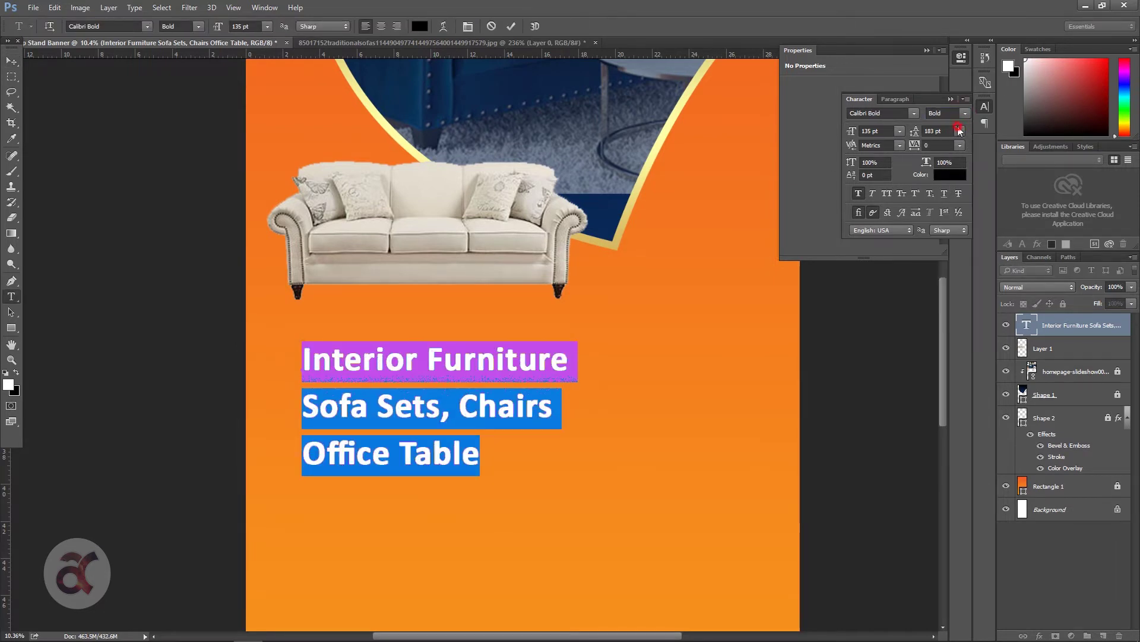
left_click(965, 113)
left_click(962, 173)
left_click(9, 61)
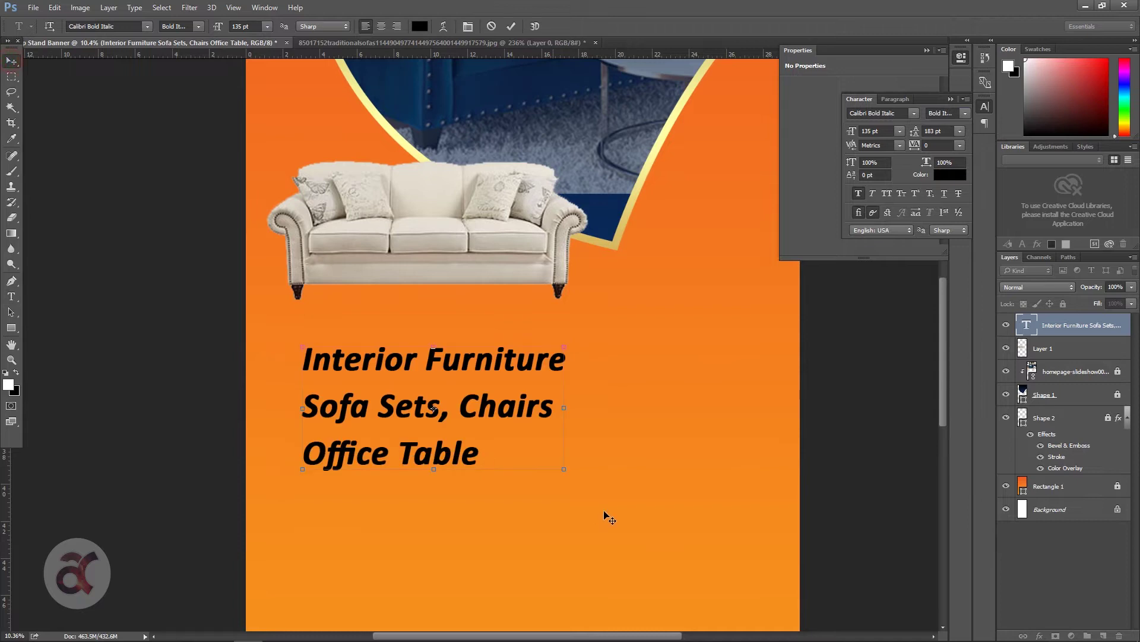
left_click_drag(549, 399, 560, 399)
left_click(693, 330)
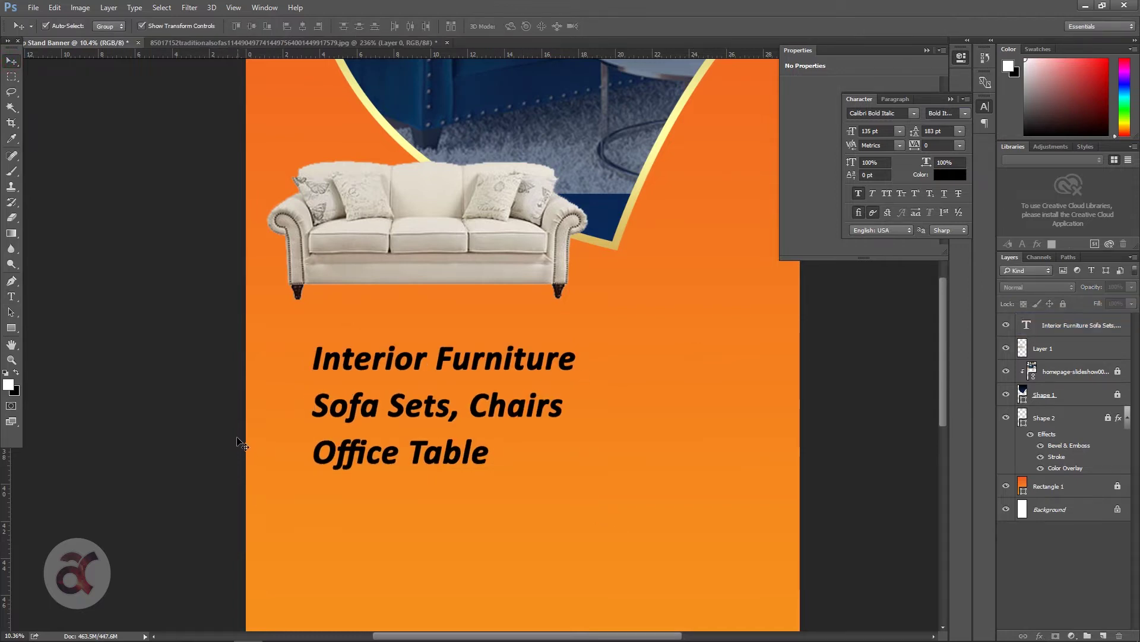
scroll(245, 406, "up", 3)
left_click(11, 328)
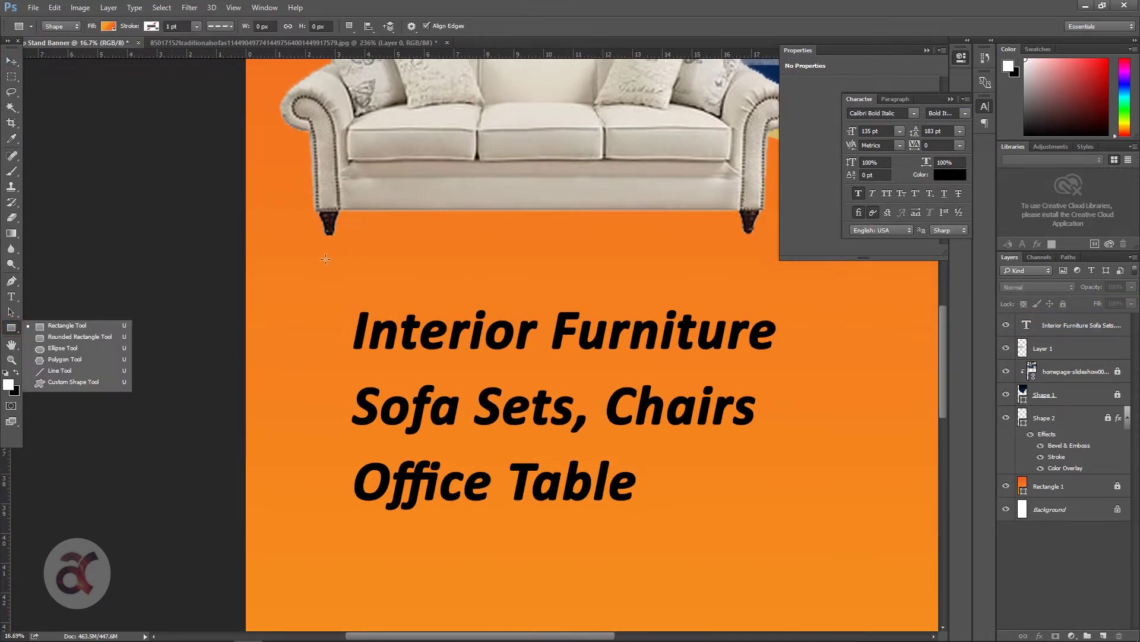
Step: Draw a black square left of Interior Furniture and rotate it 45° into a diamond
left_click_drag(290, 304, 351, 365)
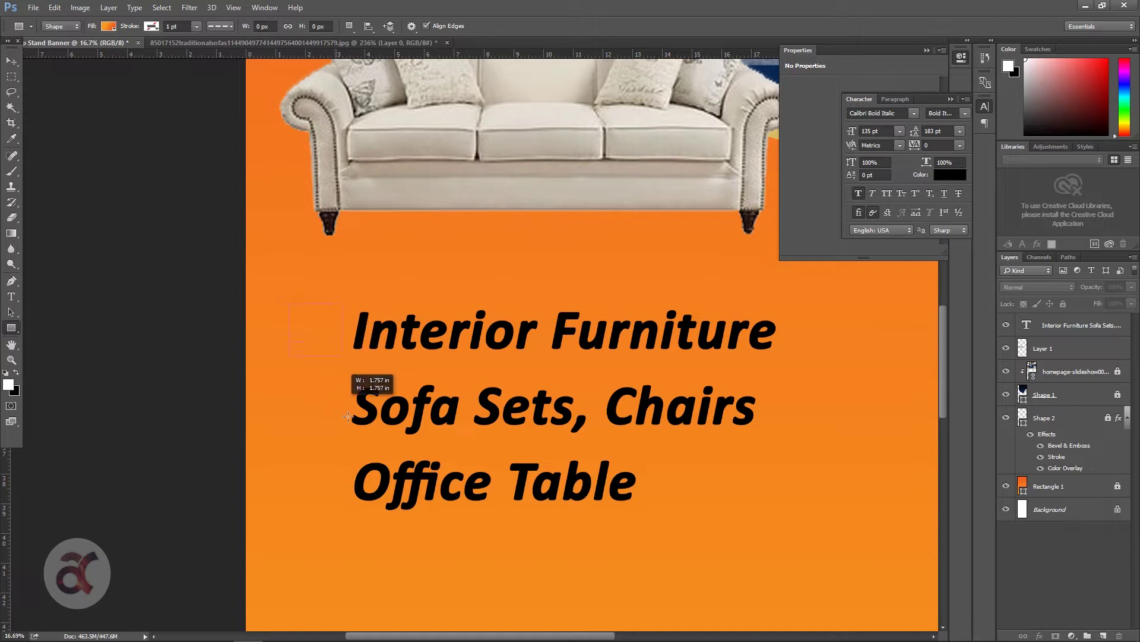
key("v")
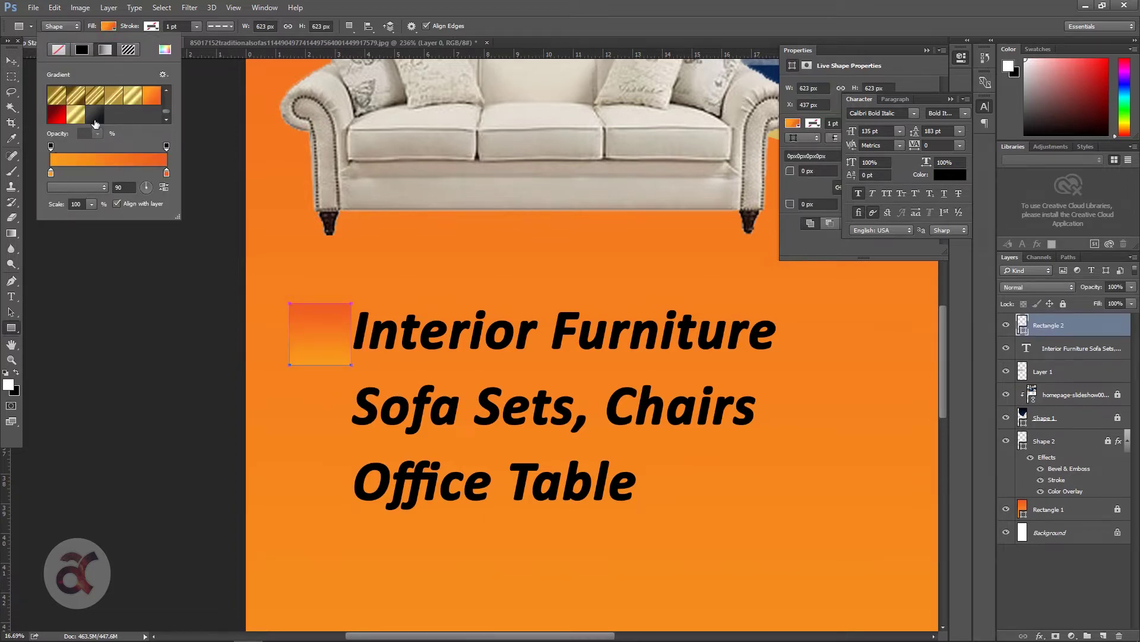
left_click(82, 49)
key("Escape")
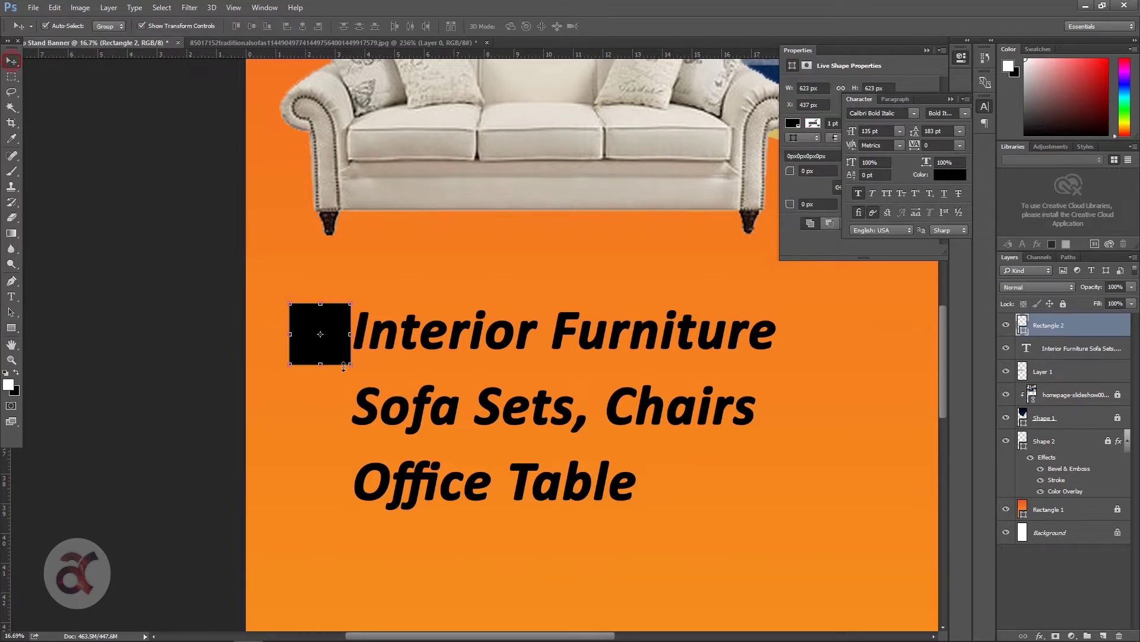
key("ctrl+t")
left_click_drag(355, 369, 313, 410)
key("Return")
Step: Shrink the diamond and duplicate it as bullets beside the other list lines
key("ctrl+t")
mouse_move(359, 282)
left_mouse_down()
mouse_move(306, 327)
mouse_move(303, 485)
left_mouse_up()
key("Return")
key("ctrl+t")
key("Return")
key("ctrl+t")
key("Return")
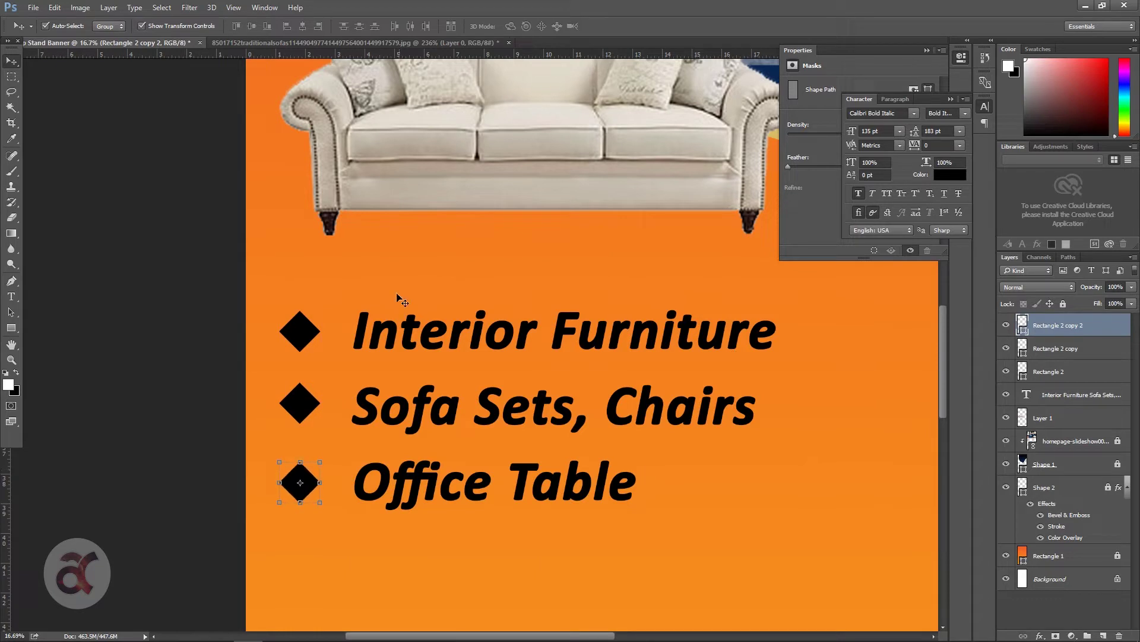
left_click(307, 406)
left_click(309, 328)
left_click(321, 274)
scroll(542, 373, "down", 4)
scroll(527, 396, "up", 3)
Step: Scale the three diamond bullets and the list text down to about 95%
left_click(408, 341)
left_click(408, 401, "shift")
left_click(414, 463, "shift")
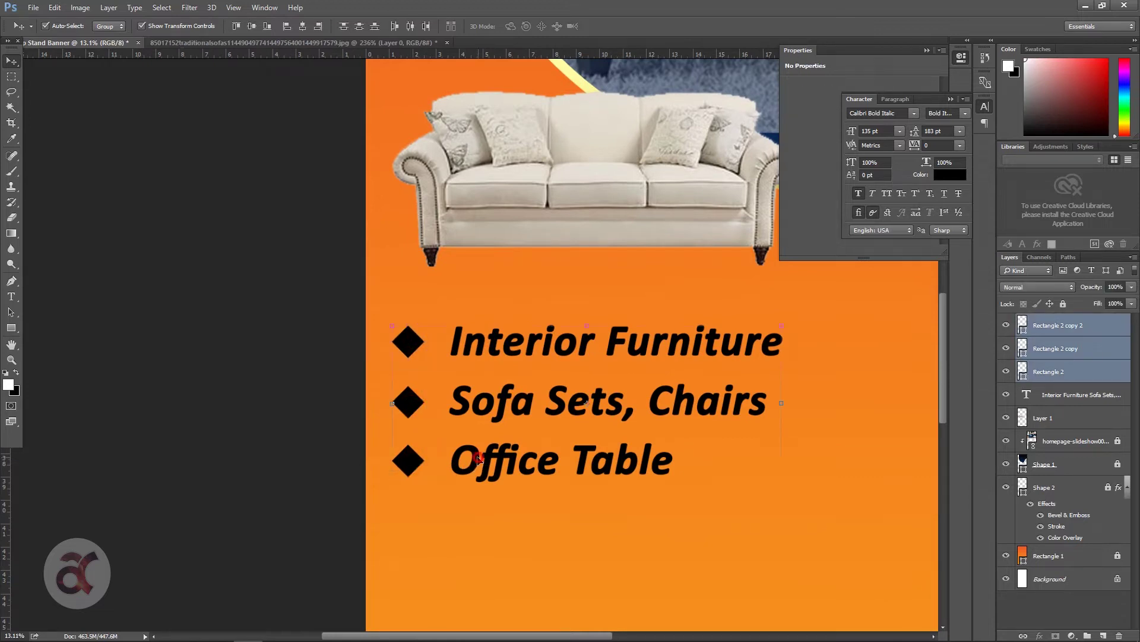
left_click(482, 464, "shift")
key("ctrl+t")
left_click_drag(783, 480, 780, 475)
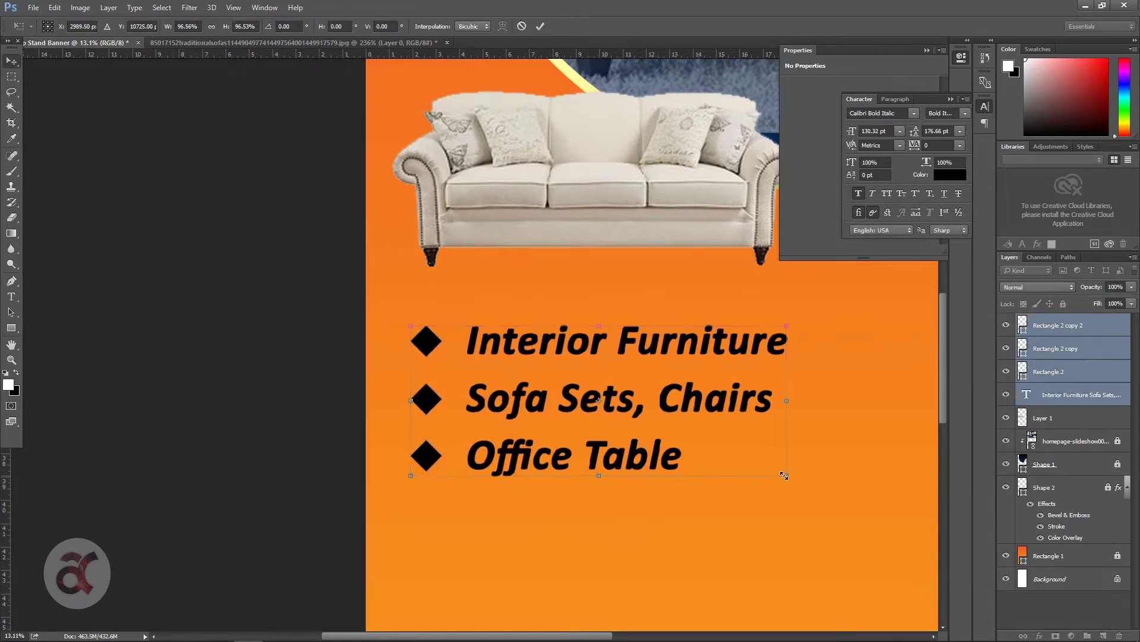
key("Return")
scroll(540, 307, "down", 3)
scroll(646, 232, "up", 3)
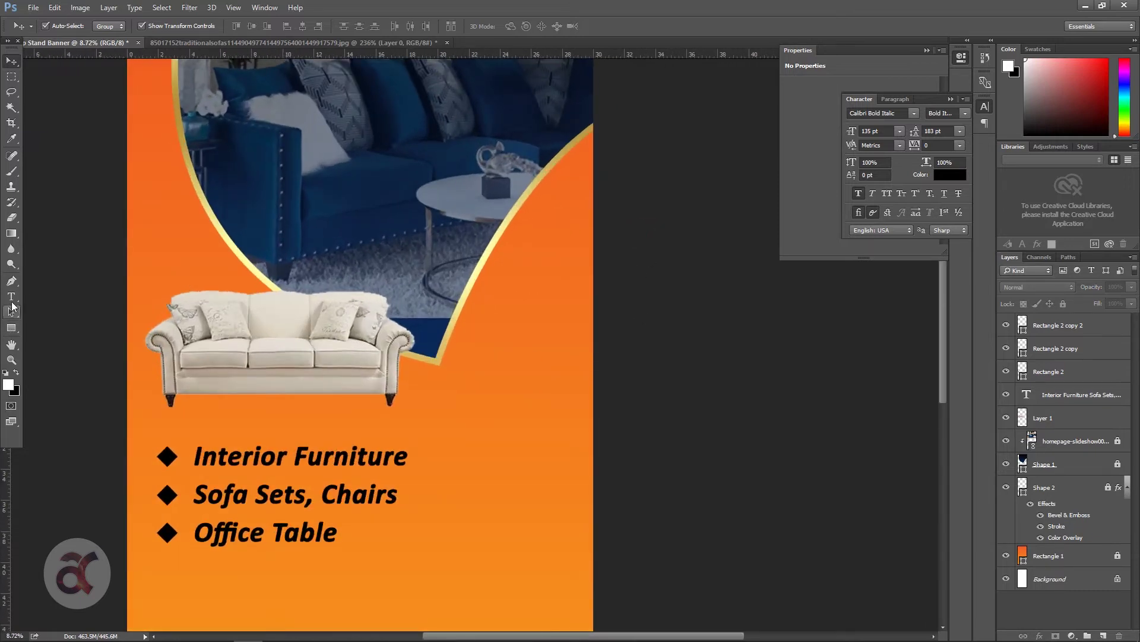
Step: Add centre-aligned 'MEGA SALE' text to the right of the list
left_click(11, 297)
left_click(464, 425)
type("SALE")
key("ctrl+a")
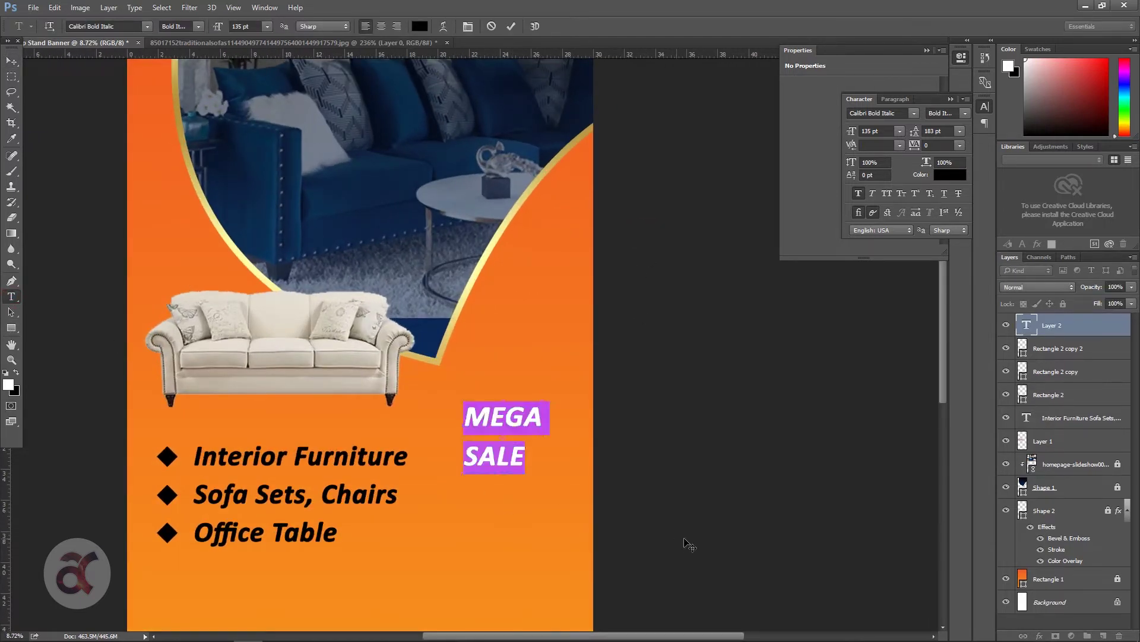
left_click(382, 26)
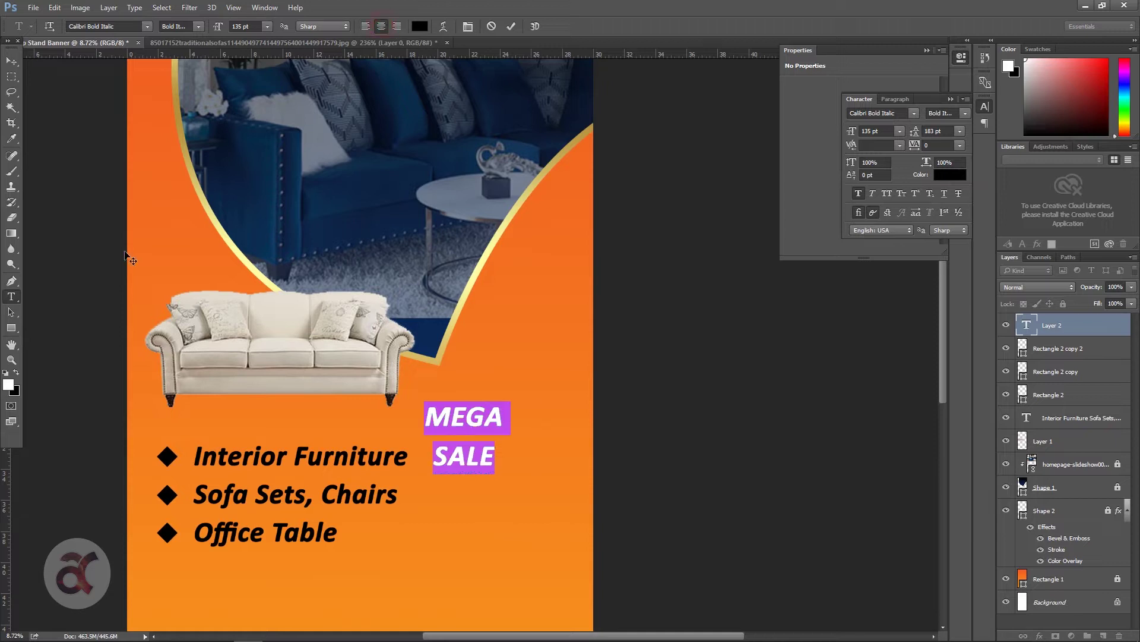
left_click(12, 61)
left_click_drag(535, 415, 555, 401)
Step: Tighten the MEGA SALE line spacing to 125 pt and reposition it
key("t")
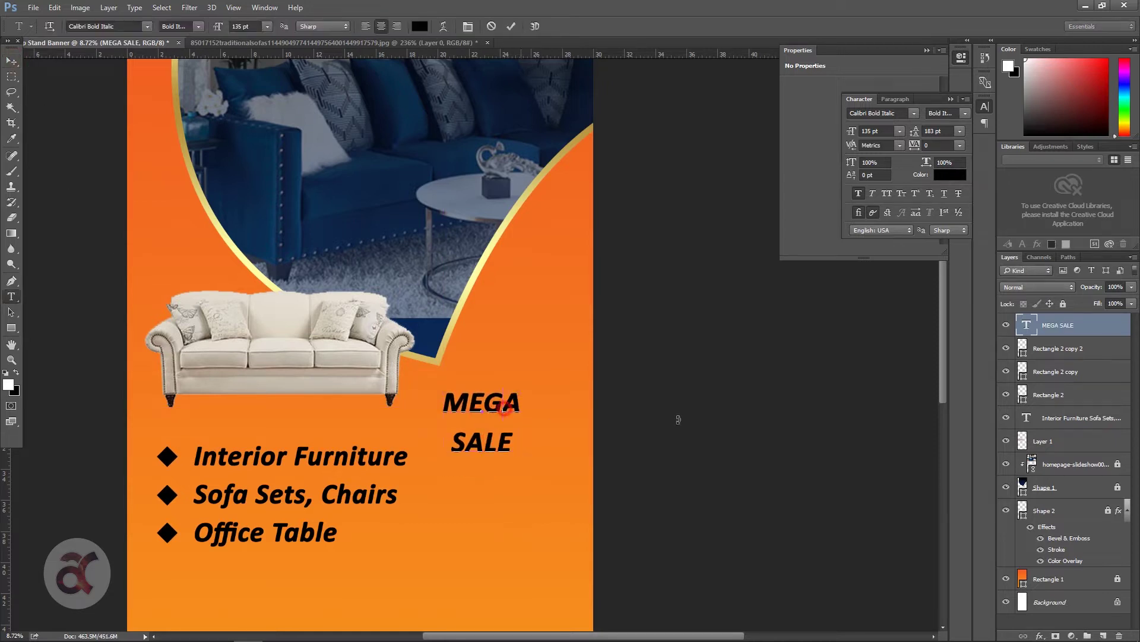
key("ctrl+a")
key("Down")
key("Down")
key("Down")
key("Down")
key("Down")
key("Down")
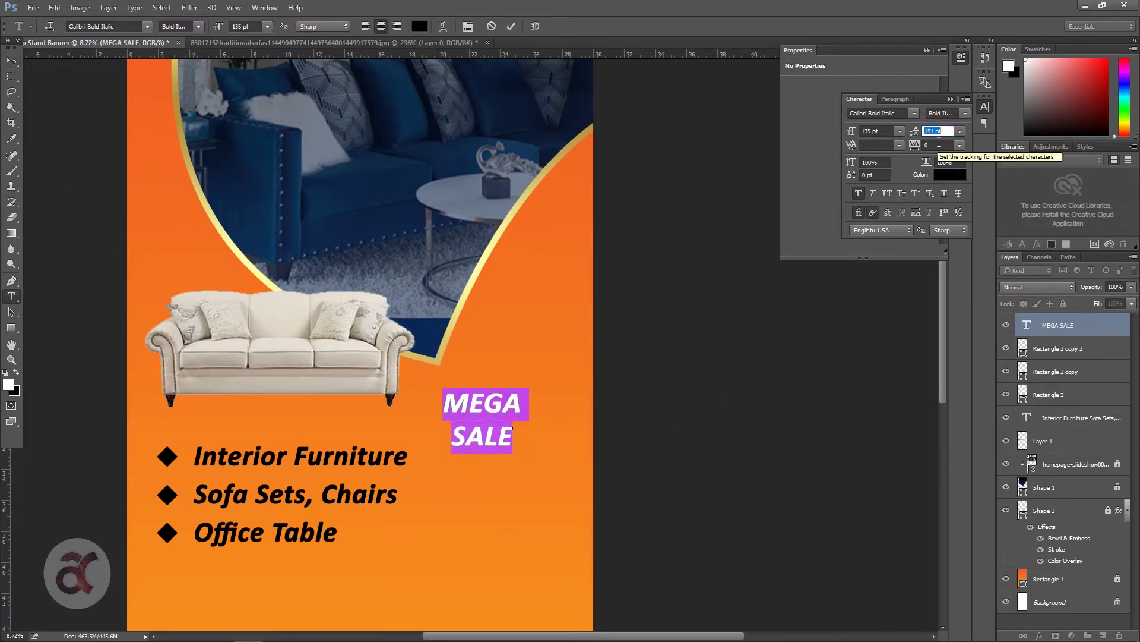
key("Down")
key("Down")
key("Down")
key("ctrl+Return")
key("v")
left_click_drag(506, 422, 517, 440)
Step: Draw a red gradient-filled ellipse over MEGA SALE
scroll(517, 439, "up", 2)
left_click(11, 328)
left_click(62, 348)
left_click(109, 26)
left_click(69, 124)
mouse_move(339, 369)
left_mouse_down()
mouse_move(597, 546)
mouse_move(609, 497)
left_mouse_up()
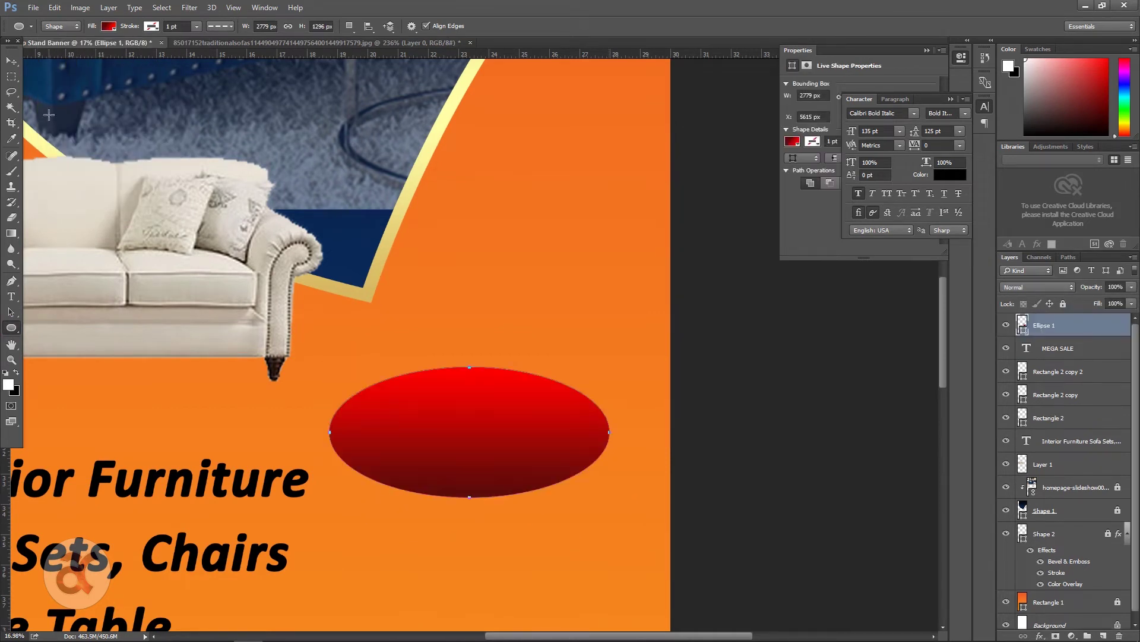
key("v")
left_click_drag(532, 454, 535, 501)
Step: Bring MEGA SALE in front of the red oval and centre the two
left_click(537, 401)
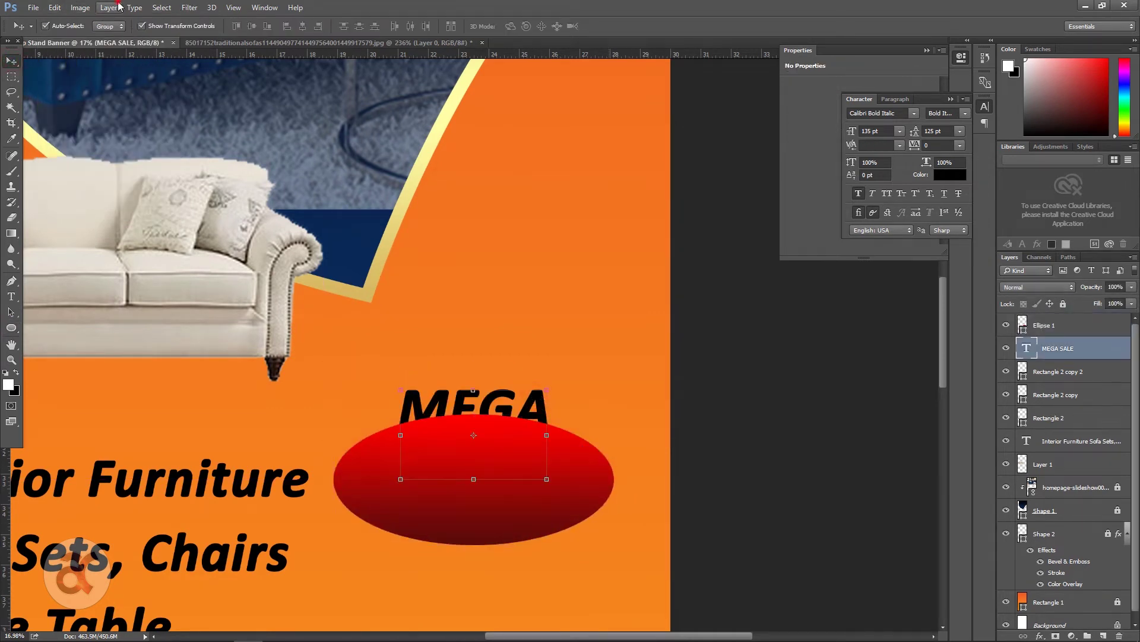
left_click(109, 7)
left_click(268, 310)
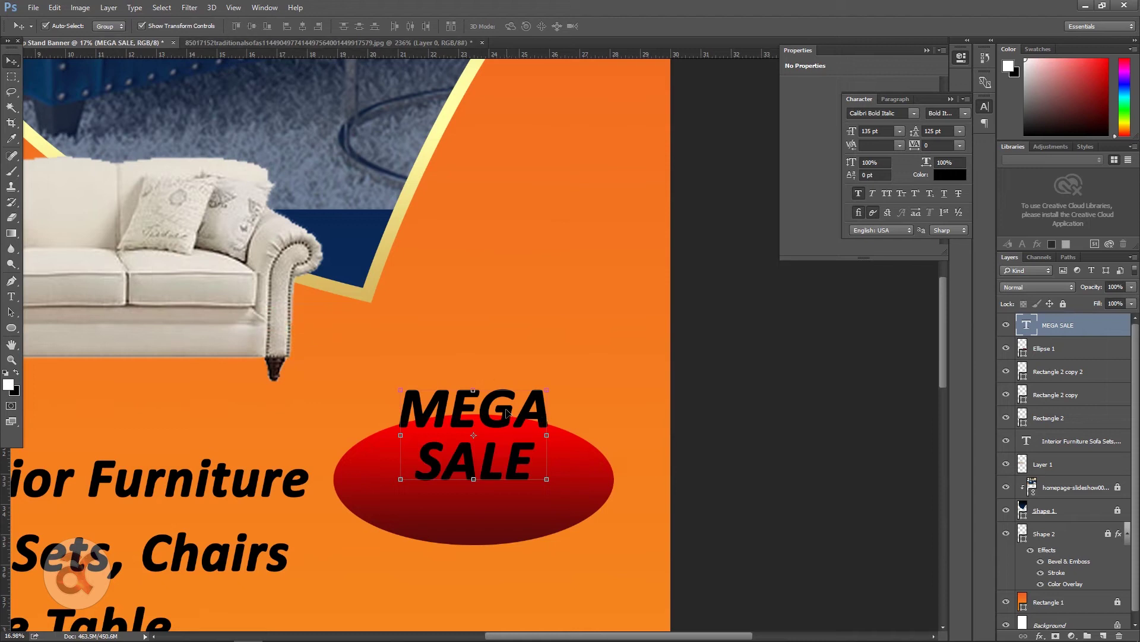
left_click(603, 455, "shift")
left_click(252, 26)
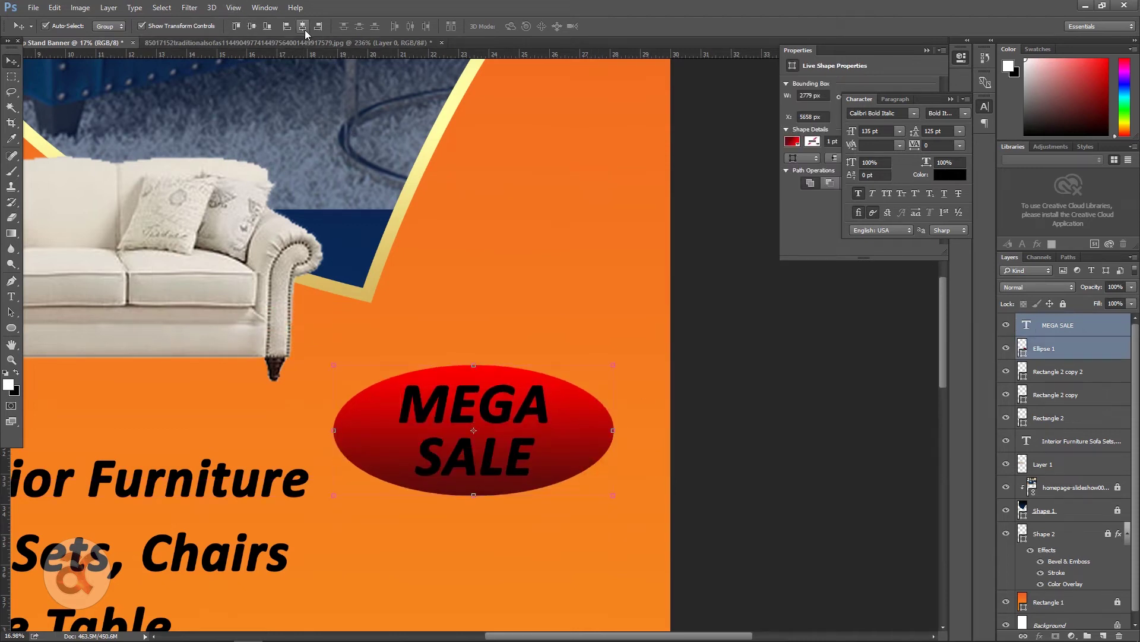
Step: Give MEGA SALE a white Color Overlay and a tight Drop Shadow
left_click(1057, 325)
right_click(1072, 325)
left_click(819, 131)
left_click(672, 336)
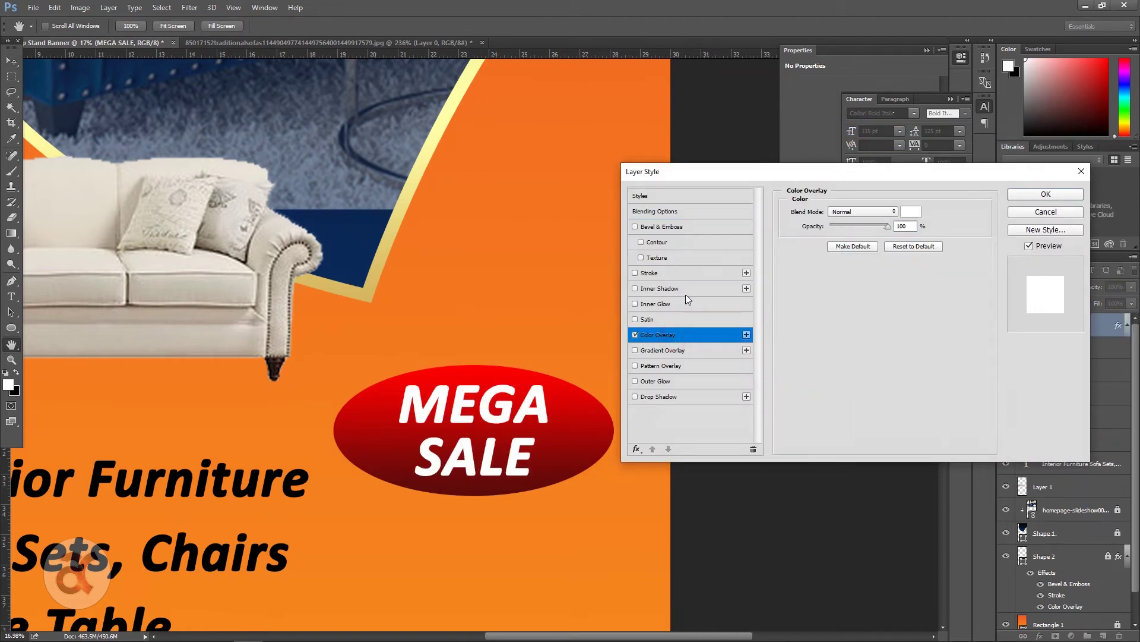
left_click(636, 397)
left_click_drag(868, 271, 834, 282)
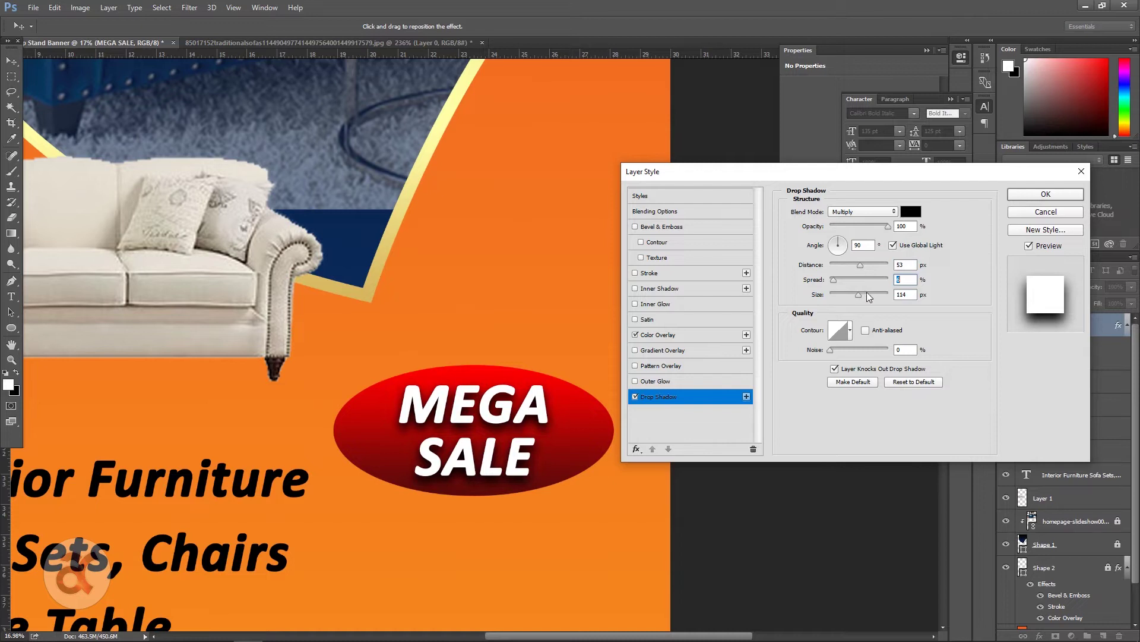
key("Return")
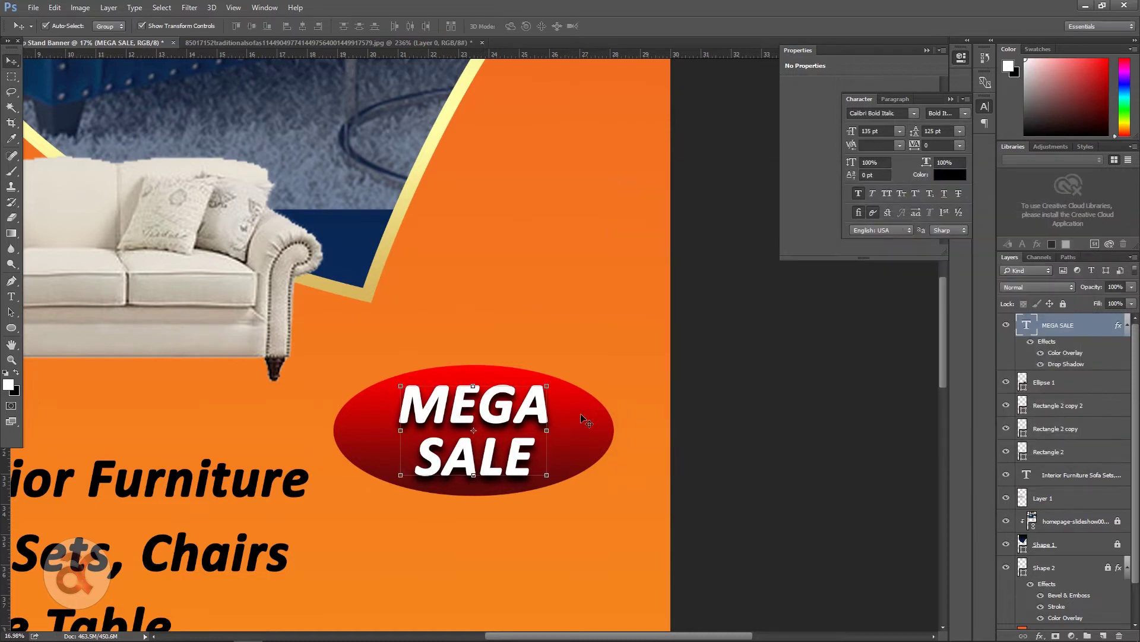
Step: Give the red ellipse a solid 10 pt gold gradient stroke
left_click(584, 422)
key("p")
left_click(108, 26)
left_click(148, 49)
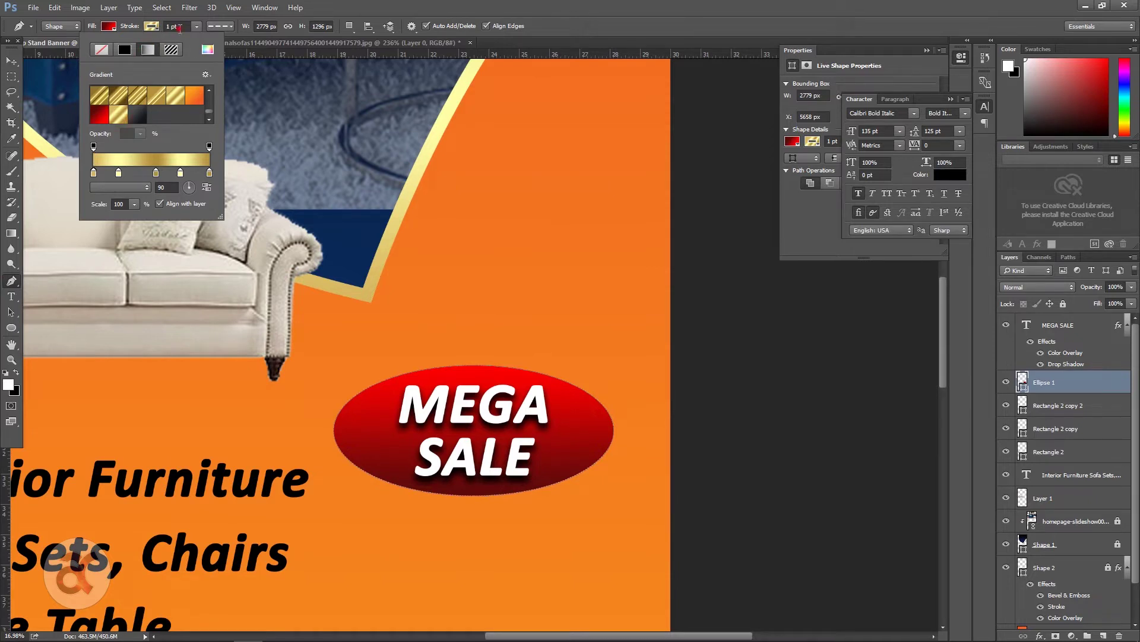
left_click(180, 26)
type("20")
key("Return")
left_click(219, 26)
left_click(243, 60)
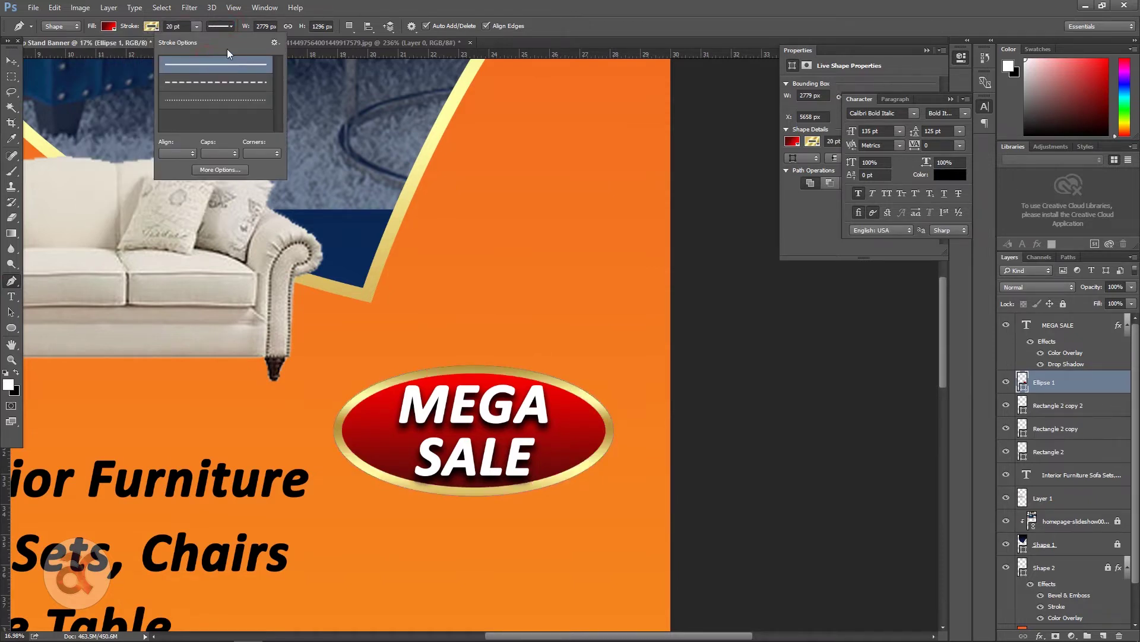
left_click(182, 27)
key("Return")
Step: Group MEGA SALE with the ellipse, move it onto the photo's curve and tilt it about 13°
key("v")
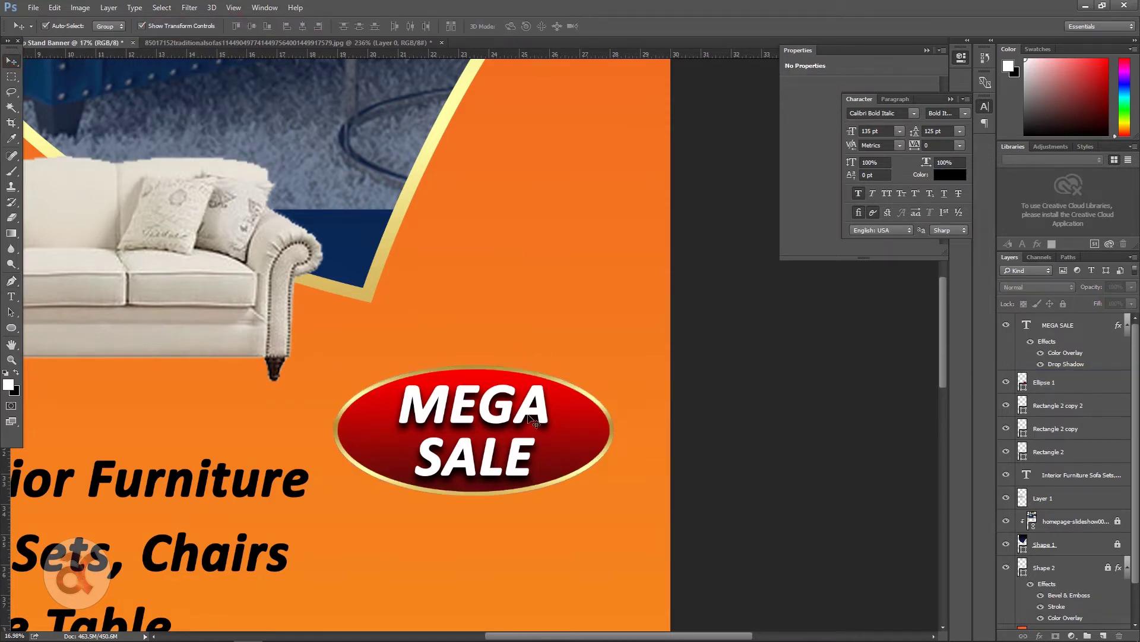
left_click(522, 416)
left_click(597, 403, "shift")
left_click(135, 7)
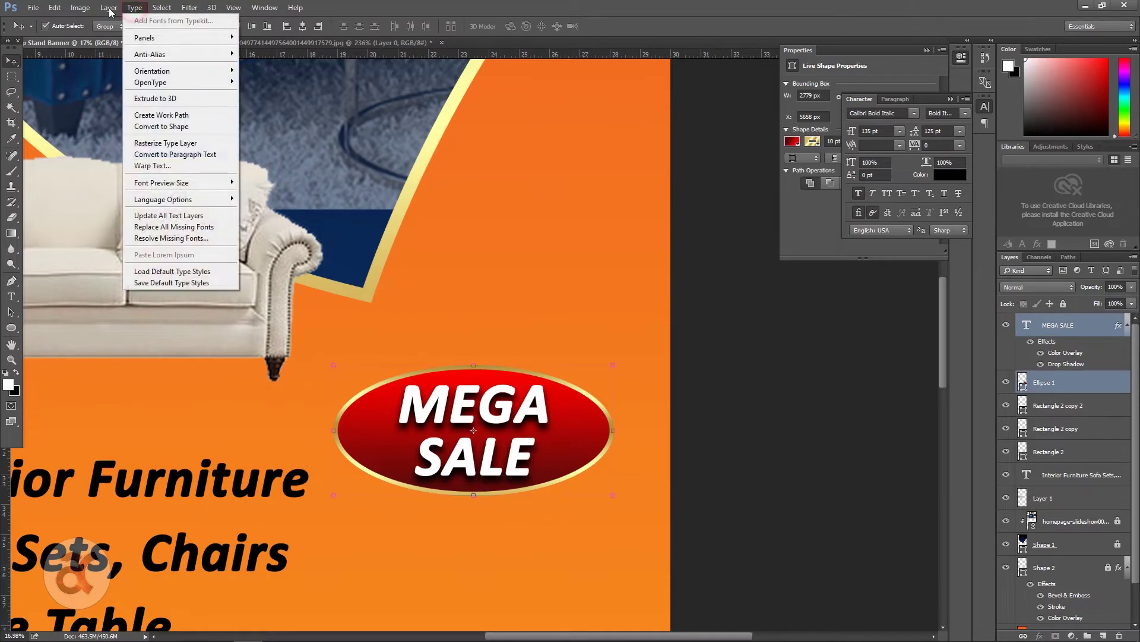
left_click(158, 274)
scroll(514, 425, "down", 5)
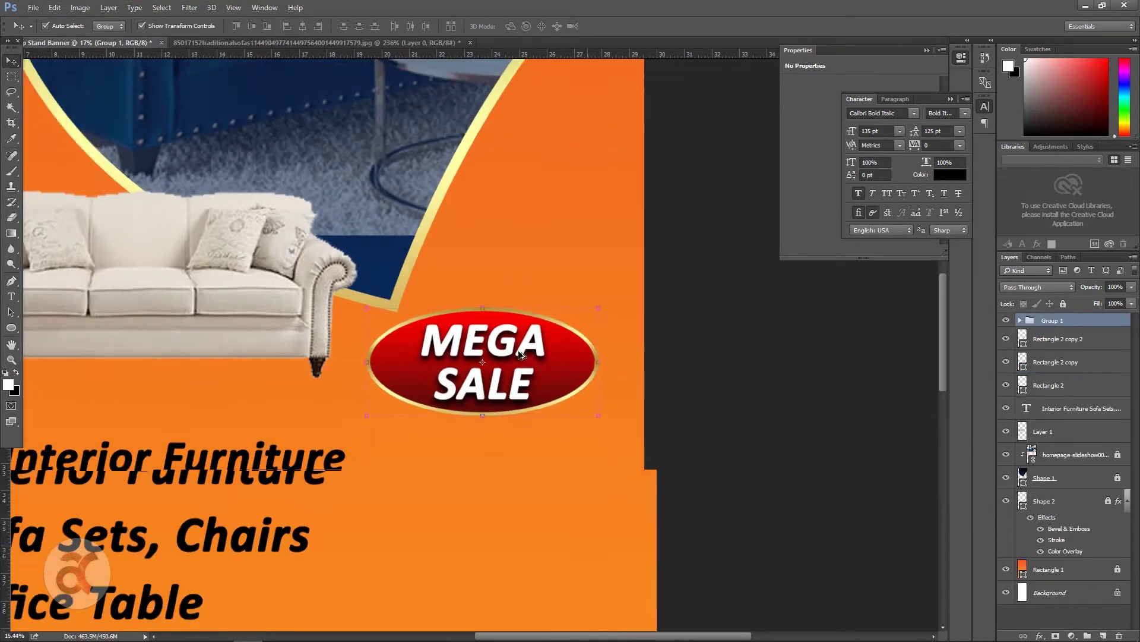
left_click_drag(554, 336, 545, 259)
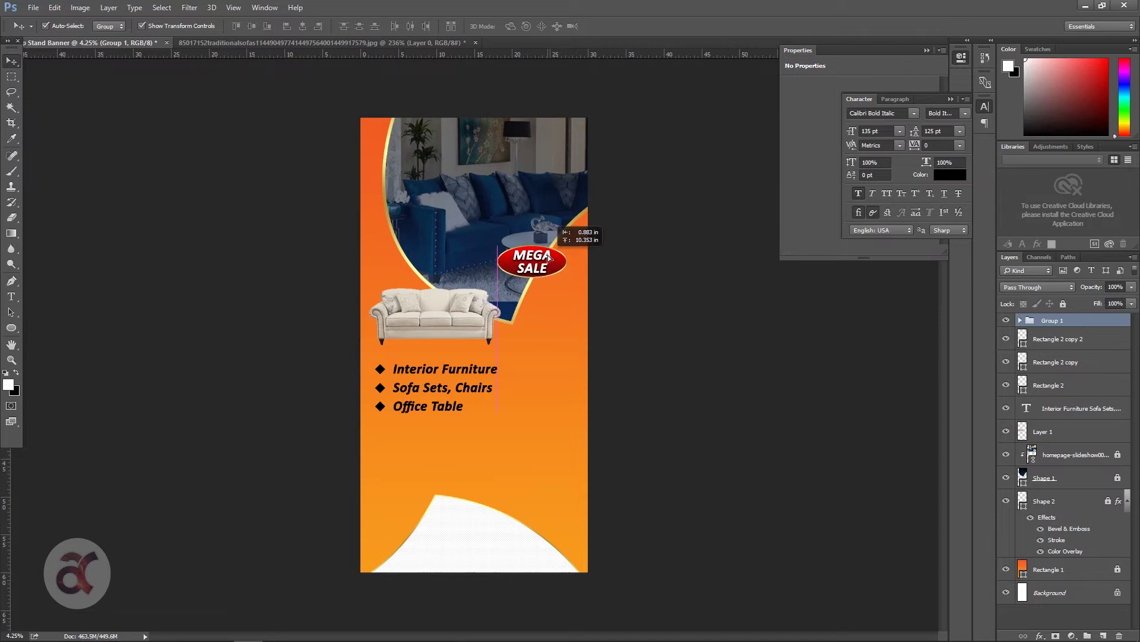
key("ctrl+t")
left_click_drag(585, 300, 572, 285)
key("Return")
left_click(642, 323)
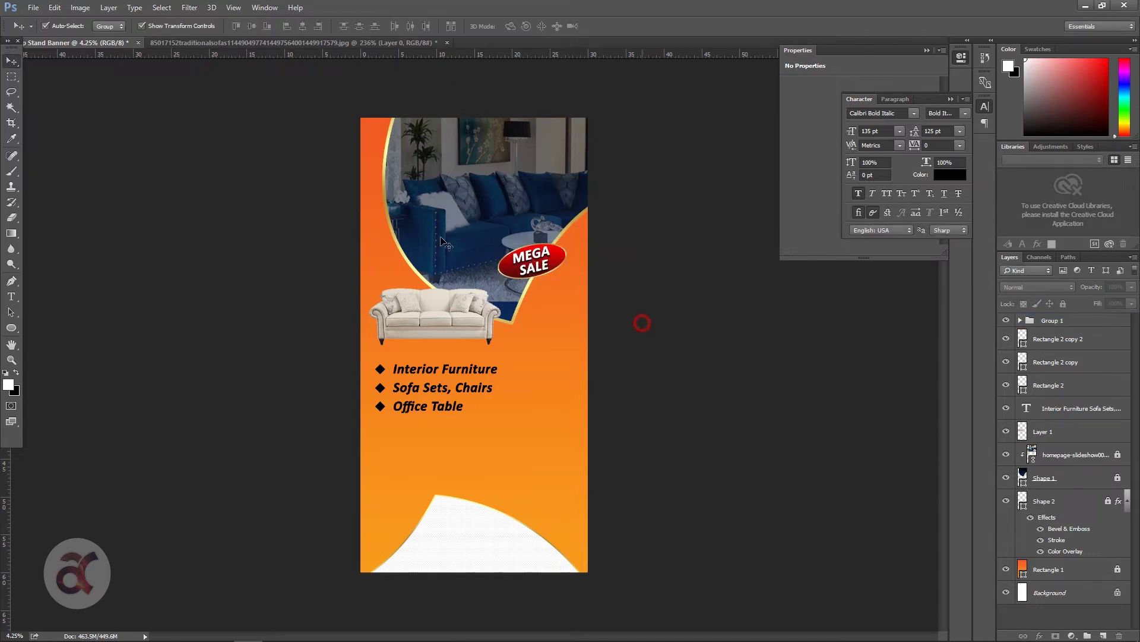
key("p")
scroll(578, 281, "up", 1)
Step: Draw a curve below the MEGA SALE badge with no fill and a dashed stroke
left_click(552, 243)
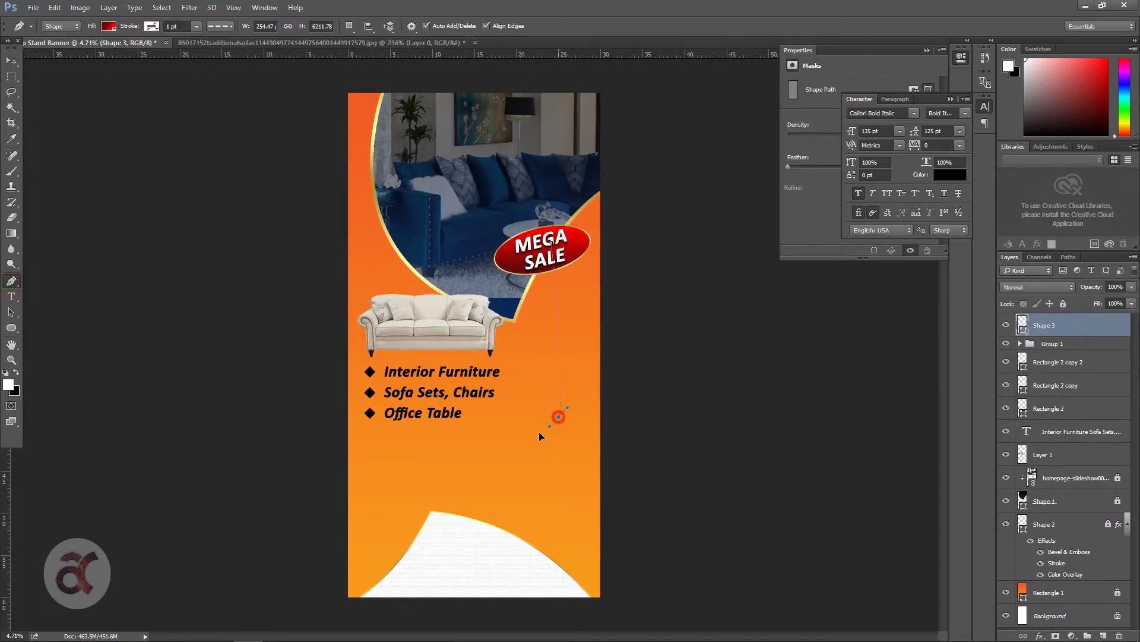
left_click_drag(501, 493, 501, 500)
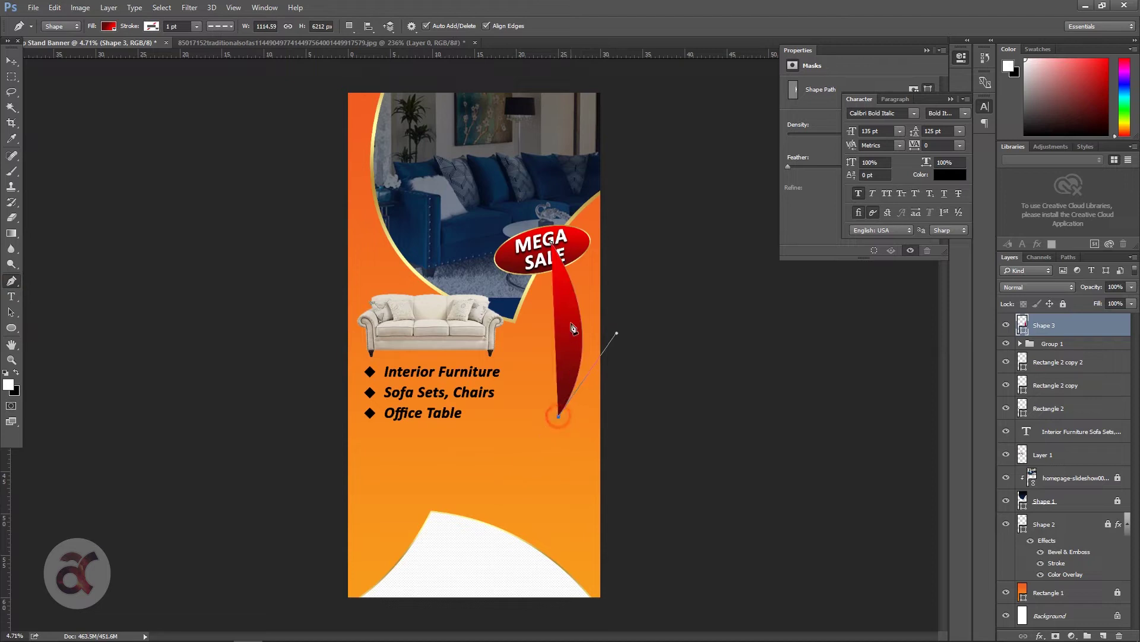
left_click(109, 26)
left_click(38, 50)
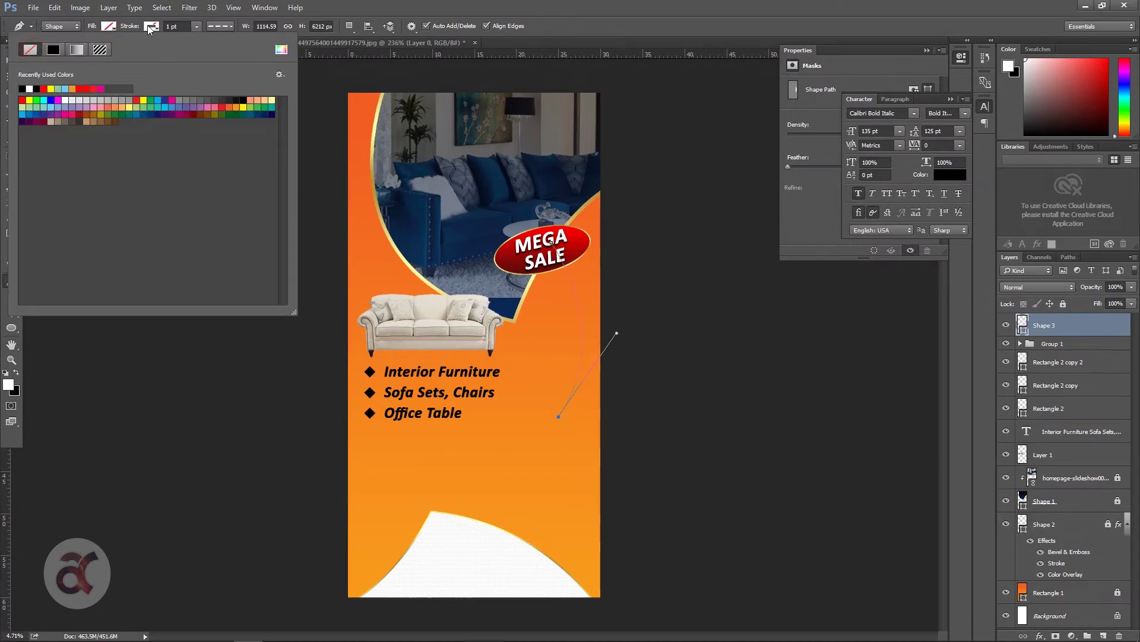
left_click(181, 26)
left_click(13, 62)
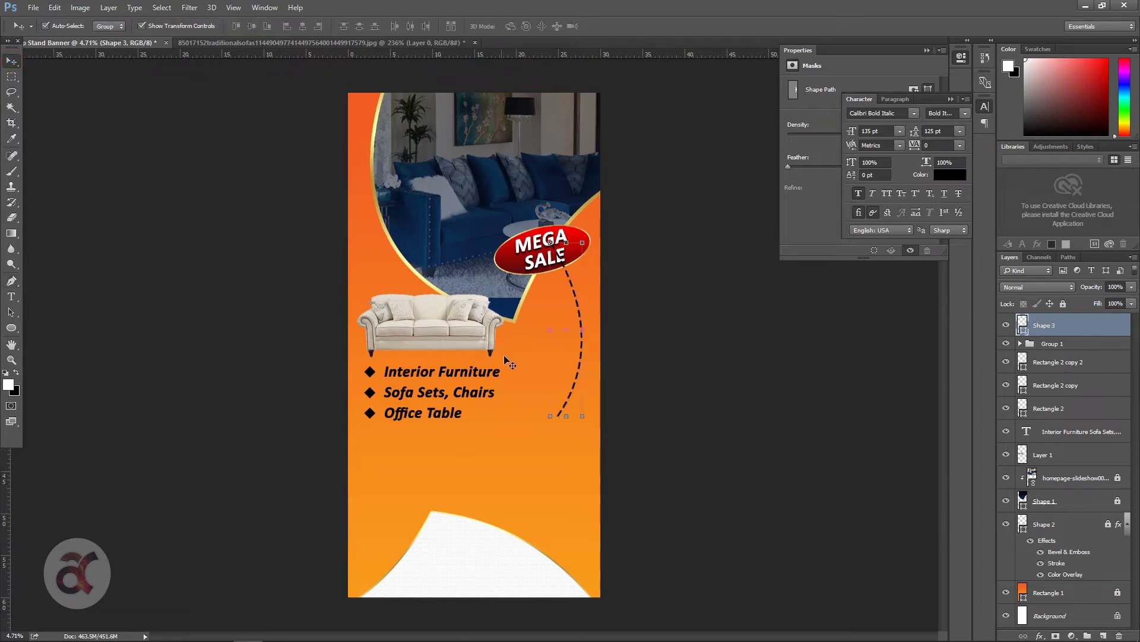
Step: Duplicate the dashed curve via Shape Layer via Copy and shift the copy left
scroll(626, 372, "up", 2)
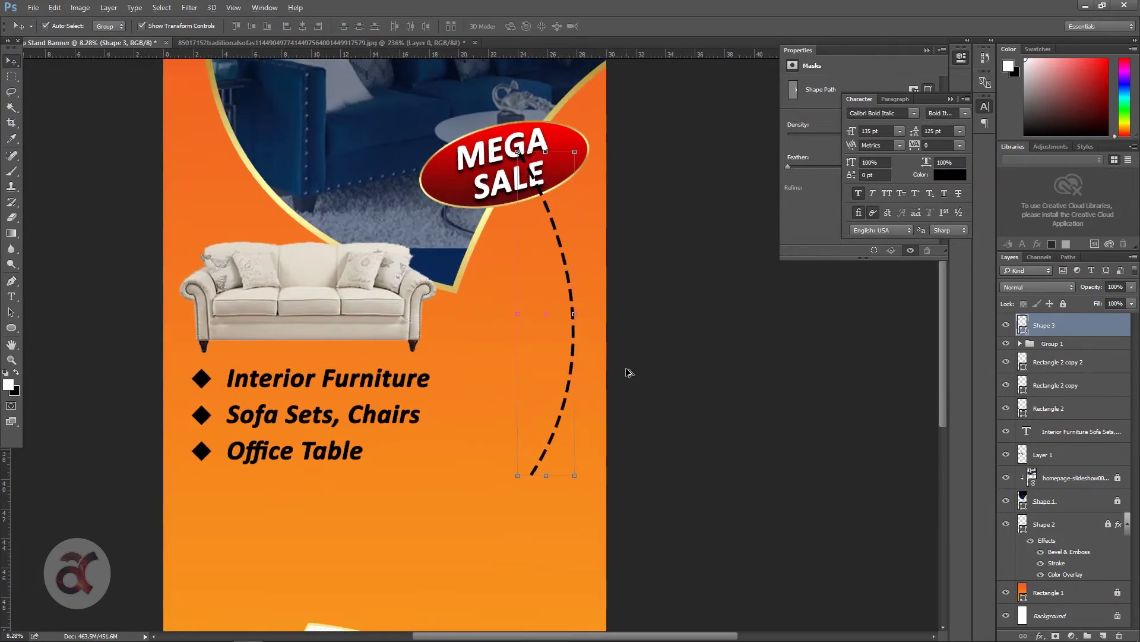
scroll(547, 304, "up", 2)
left_click(127, 10)
mouse_move(108, 7)
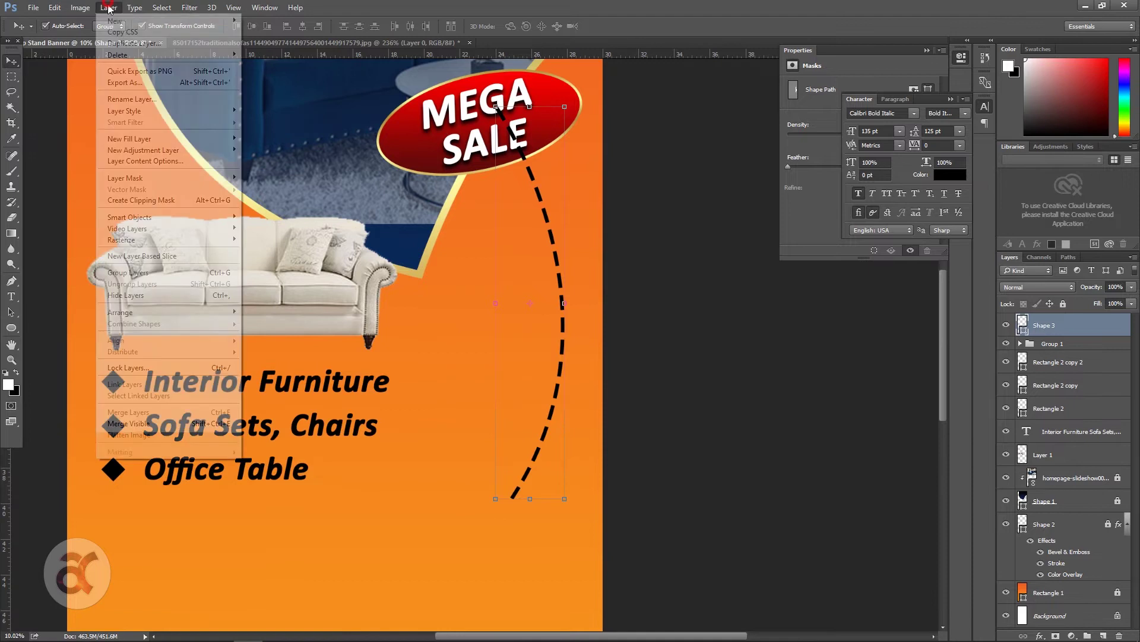
left_click(346, 111)
left_click_drag(537, 456, 515, 459)
Step: Reshape the left dashed arc's top and raise its lower end point
left_click(11, 281)
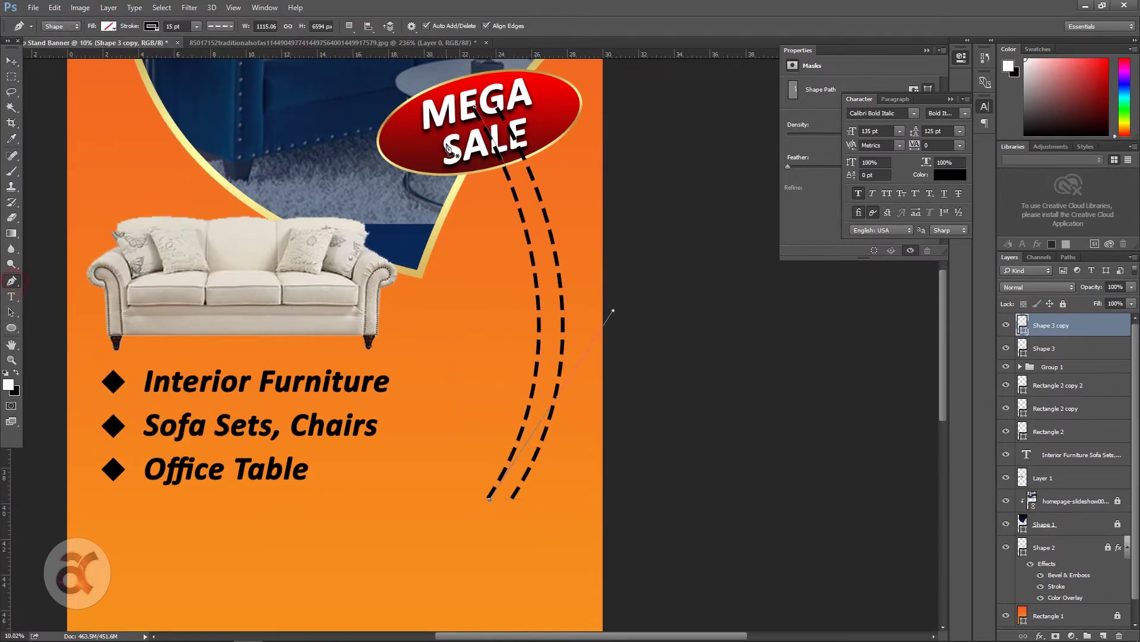
left_click_drag(481, 106, 492, 107)
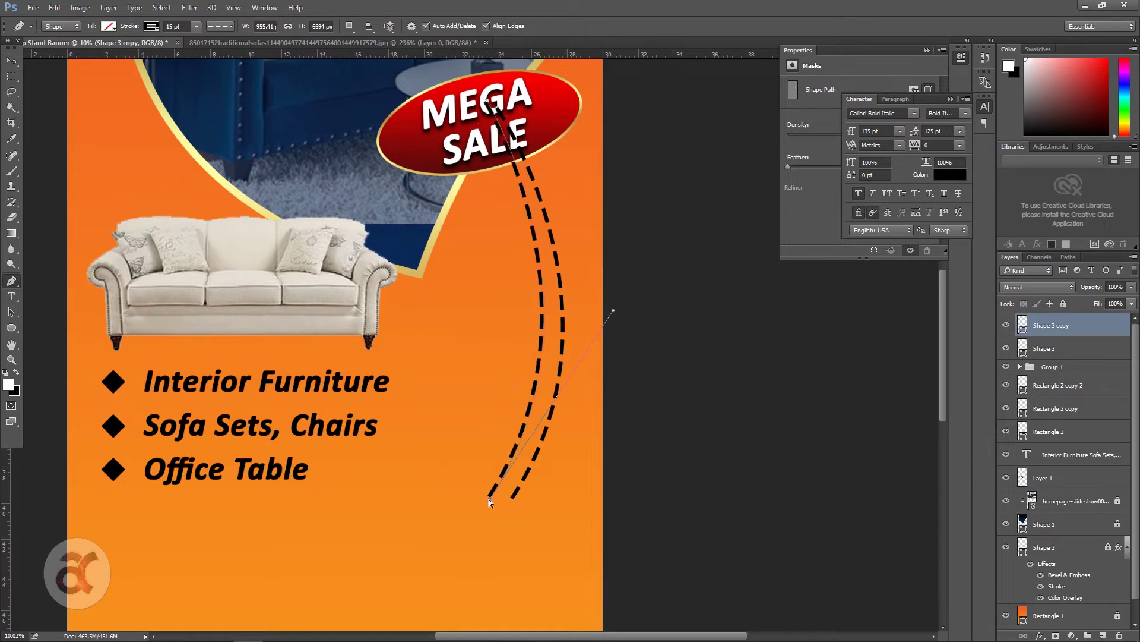
left_click(474, 439)
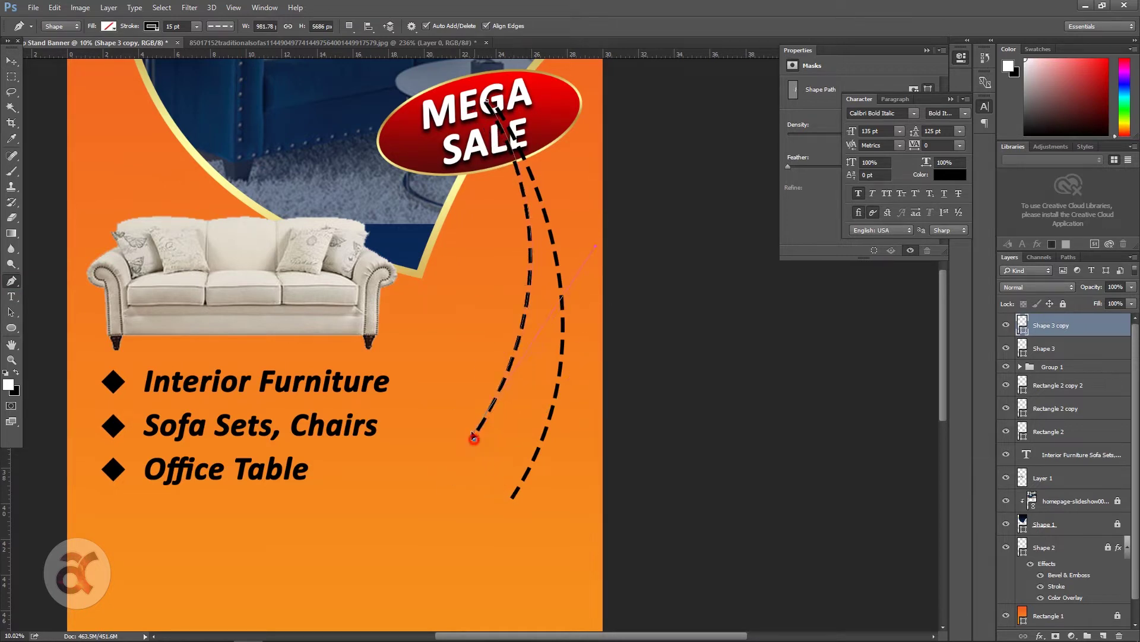
left_click_drag(474, 438, 509, 448)
Step: Reshape the right dashed arc, moving its bottom end lower-left and bending it outward
left_click(6, 59)
left_click(527, 472)
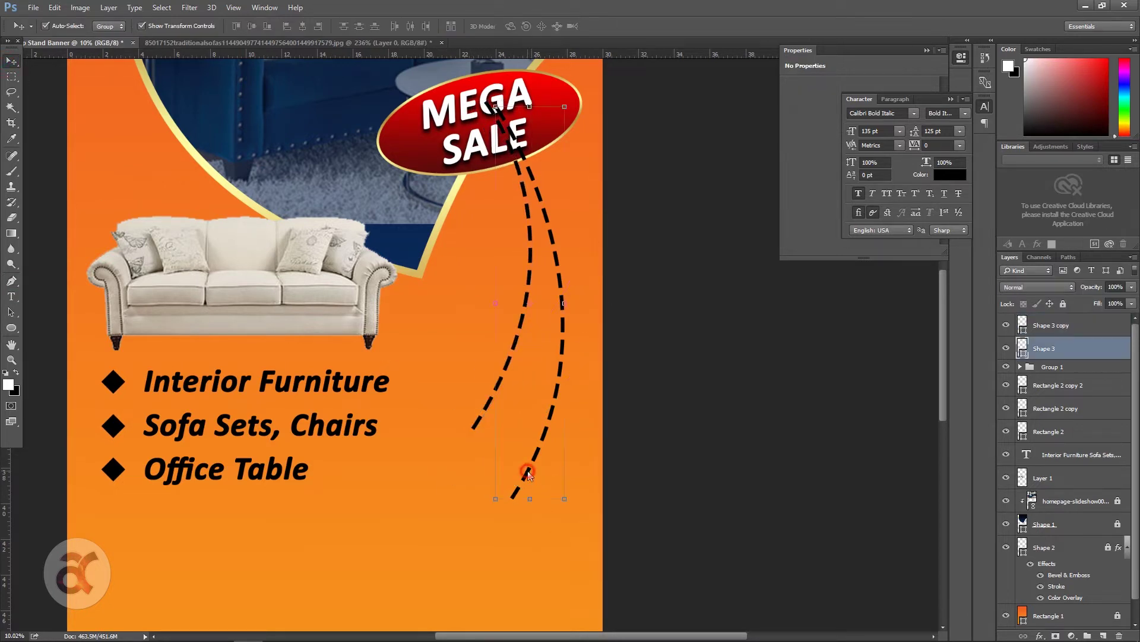
left_click(11, 282)
left_click_drag(515, 503, 489, 508)
left_click_drag(615, 317, 645, 297)
Step: Bring the MEGA SALE badge group (Group 1) in front of the dashed curves
key("v")
left_click(566, 111)
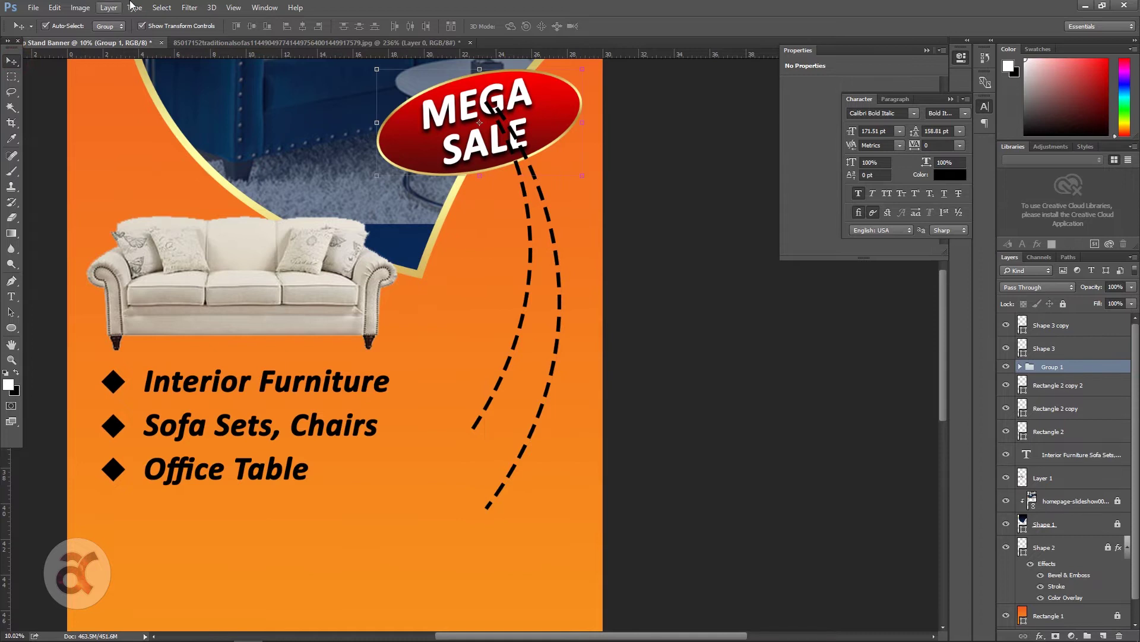
left_click(109, 8)
left_click(259, 313)
left_click(537, 290)
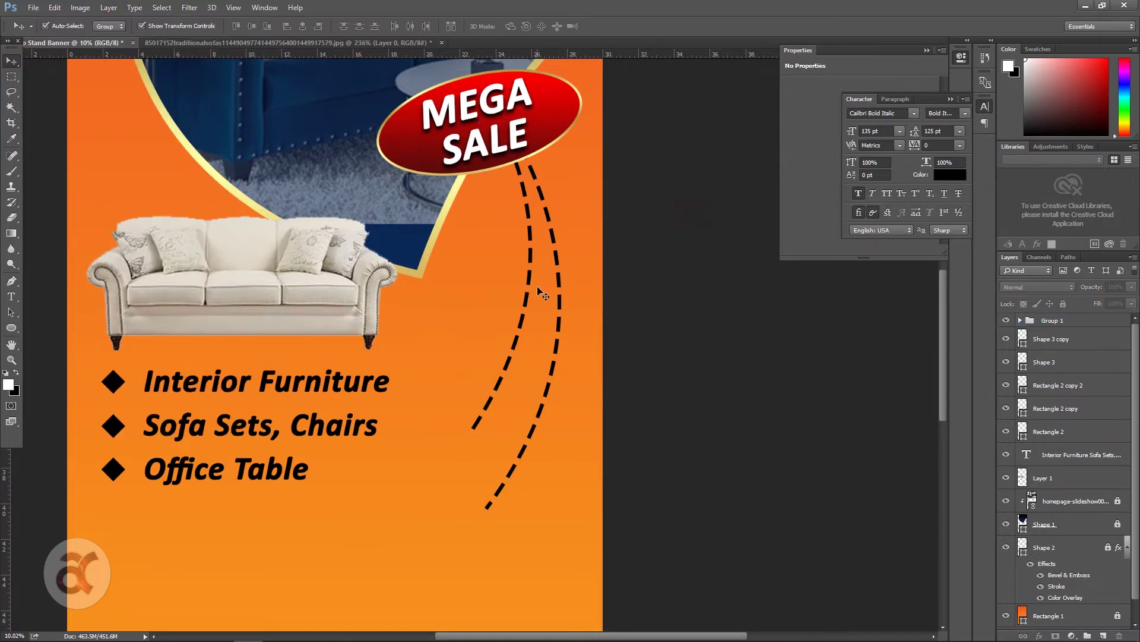
scroll(542, 287, "down", 2)
left_click(544, 233)
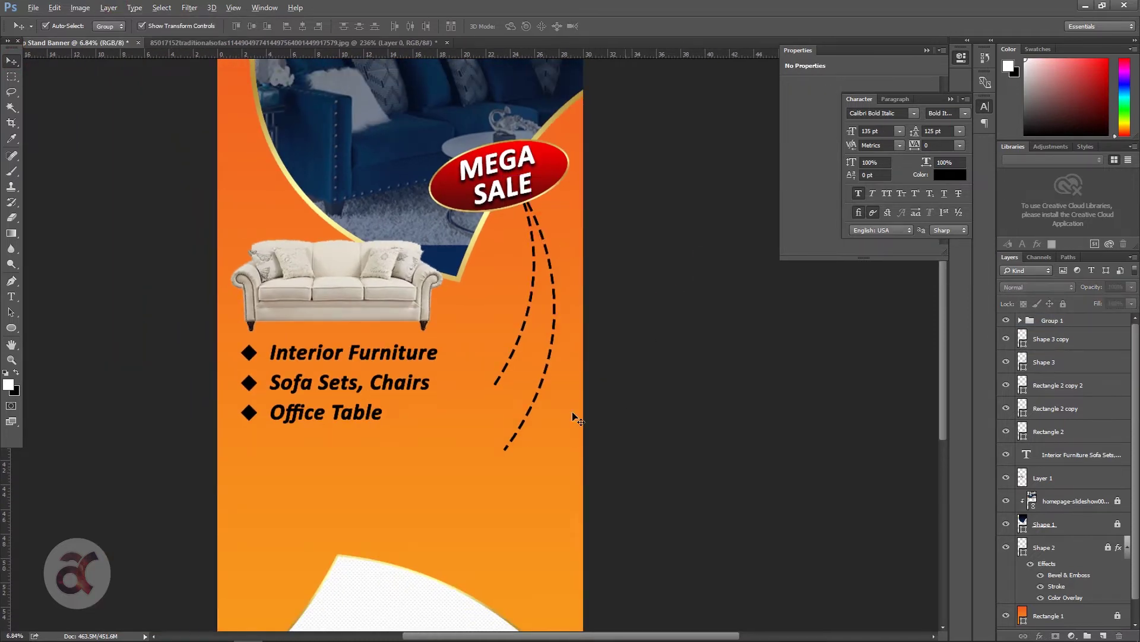
left_click(758, 379)
scroll(458, 506, "up", 2)
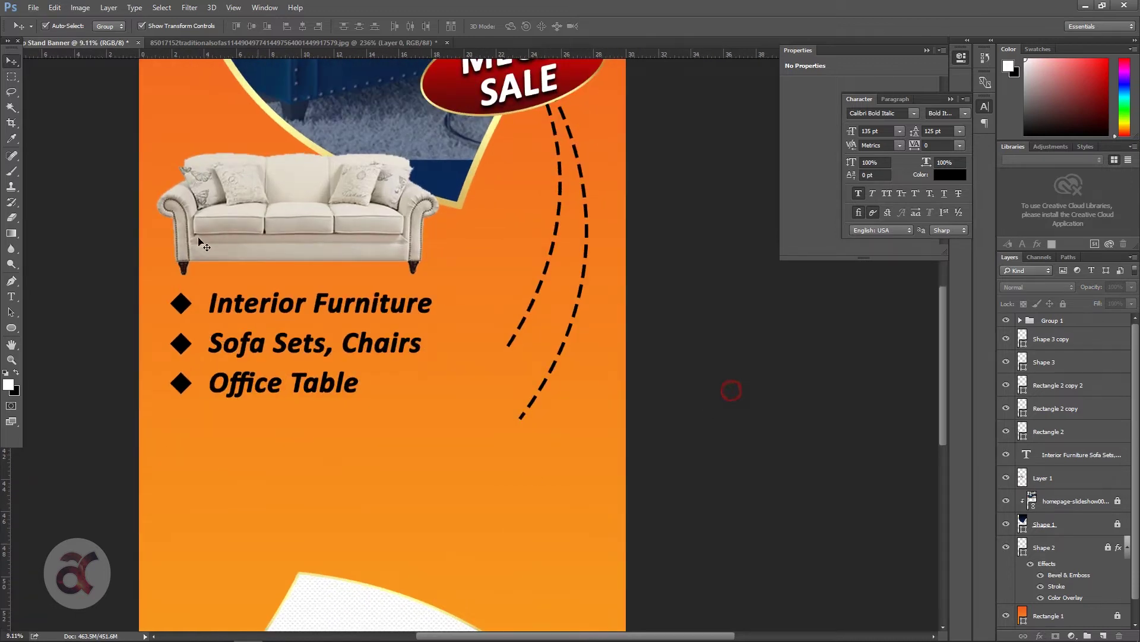
Step: Add an underlined ABOUT US heading below the bullet list, shifted right and down
scroll(487, 415, "down", 2)
left_click(11, 296)
left_click(376, 333)
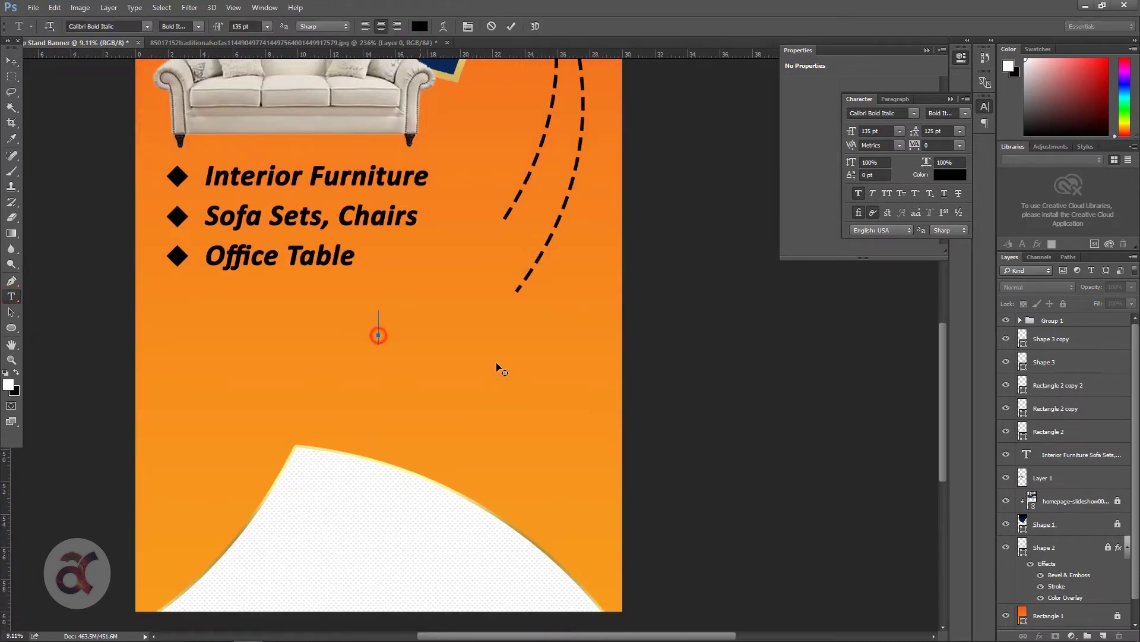
type("ABOUT US")
key("ctrl+a")
left_click(945, 193)
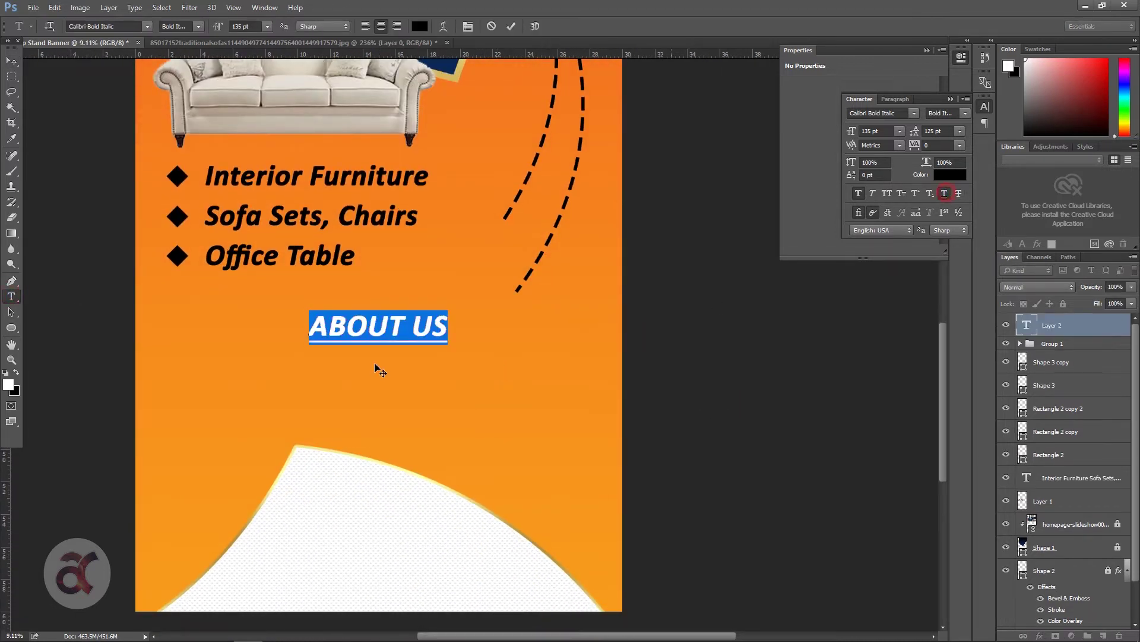
left_click(12, 61)
left_click_drag(455, 344, 524, 350)
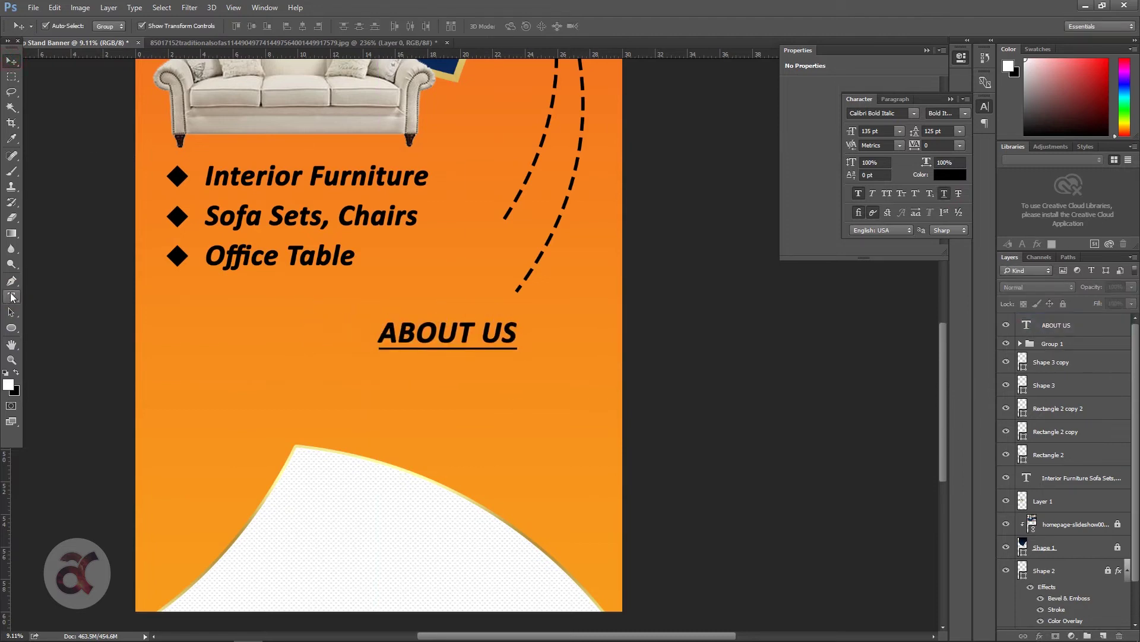
Step: Create a justified placeholder paragraph below the ABOUT US heading
key("t")
left_click_drag(316, 351, 565, 447)
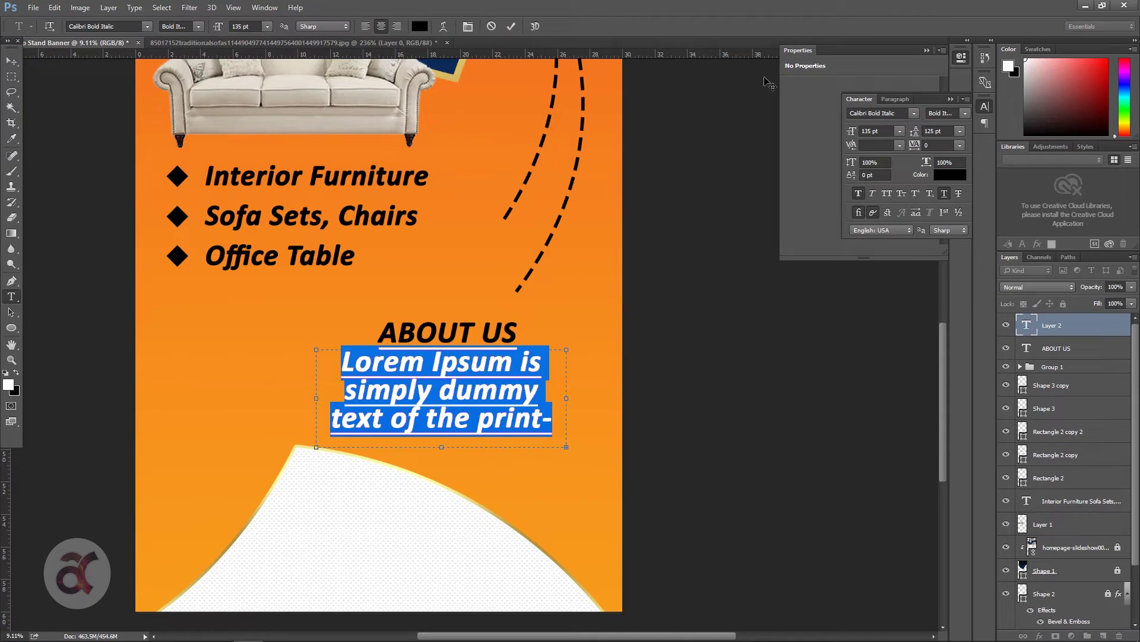
left_click(897, 100)
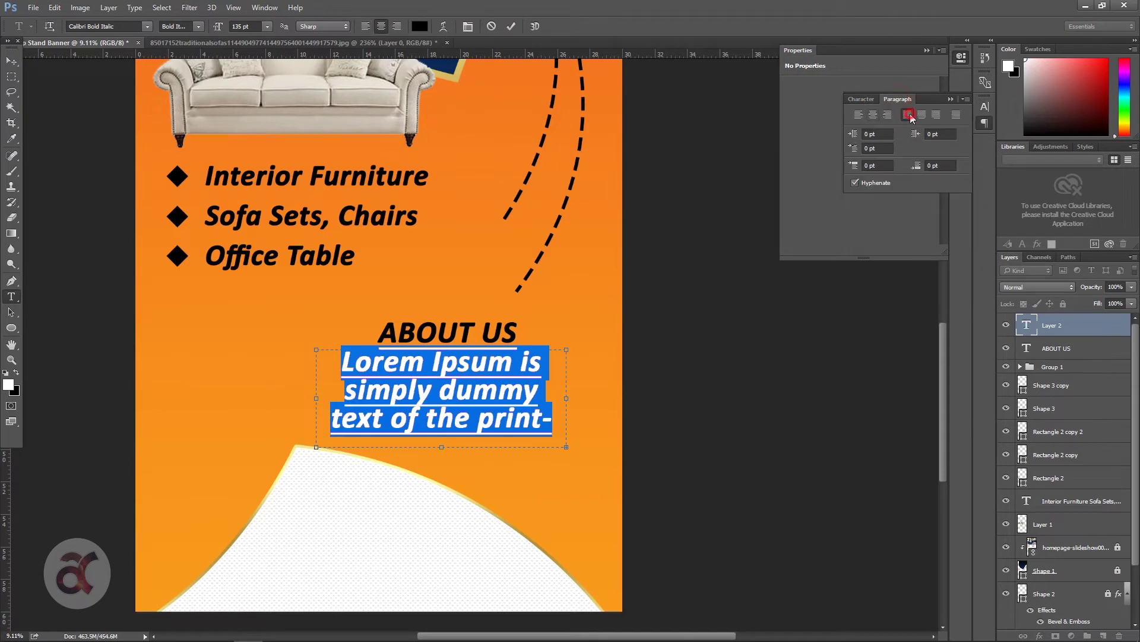
left_click(863, 99)
scroll(884, 133, "down", 20)
scroll(884, 133, "down", 12)
scroll(884, 133, "down", 15)
scroll(884, 133, "down", 11)
Step: Tighten the About Us paragraph, fit its text box, and nudge it down-right
left_click(521, 418)
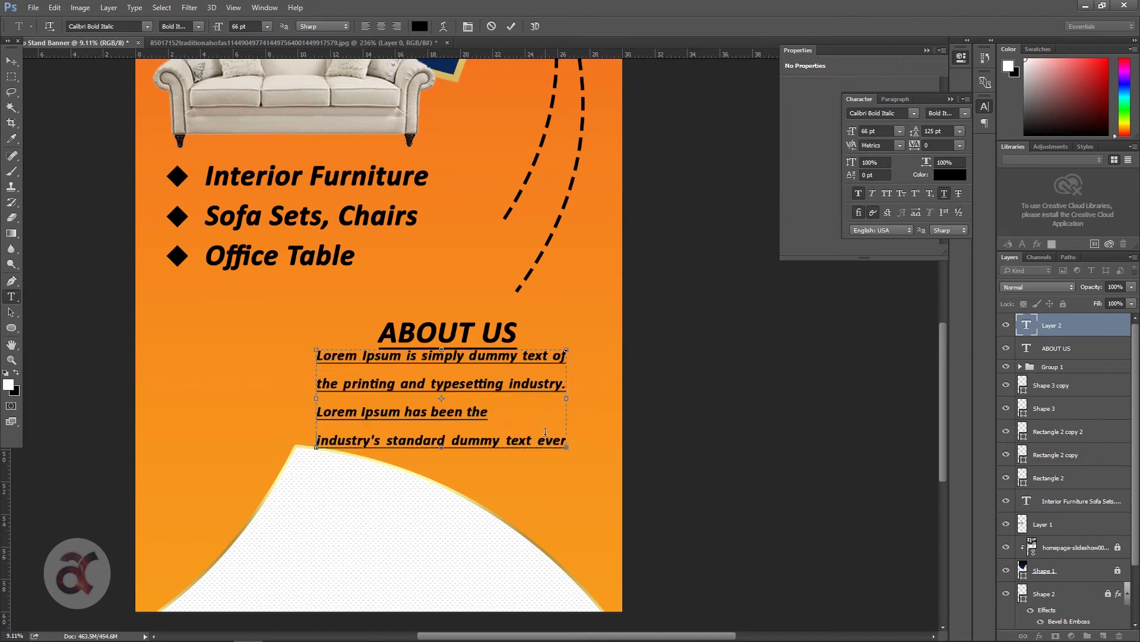
key("Delete")
left_click_drag(442, 447, 442, 510)
key("ctrl+a")
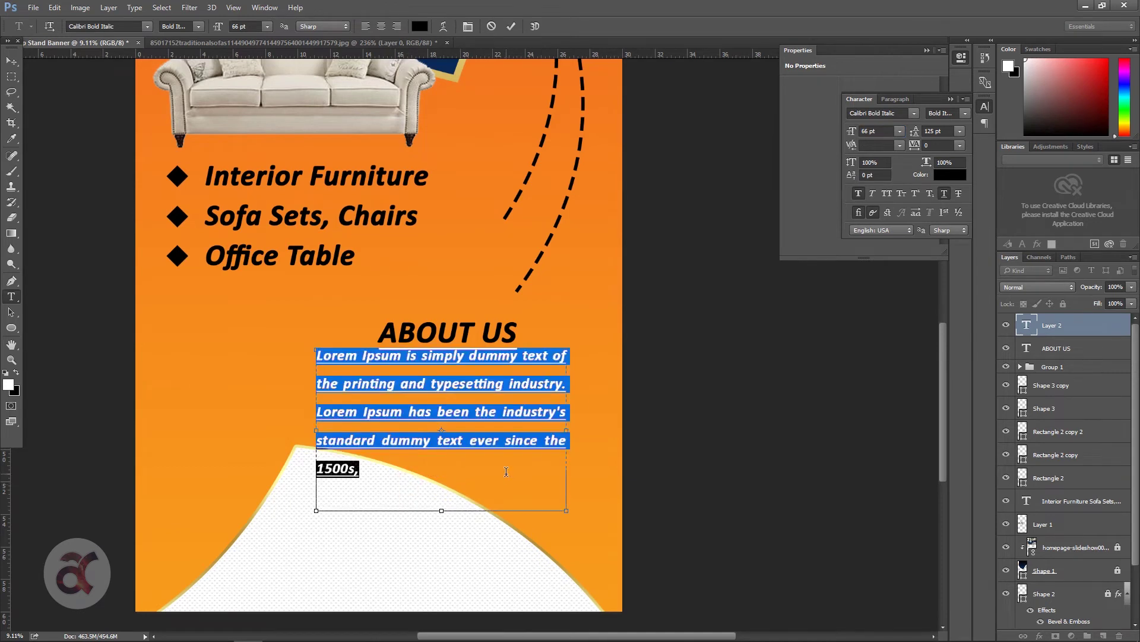
scroll(877, 131, "down", 2)
scroll(876, 131, "down", 5)
scroll(876, 131, "down", 2)
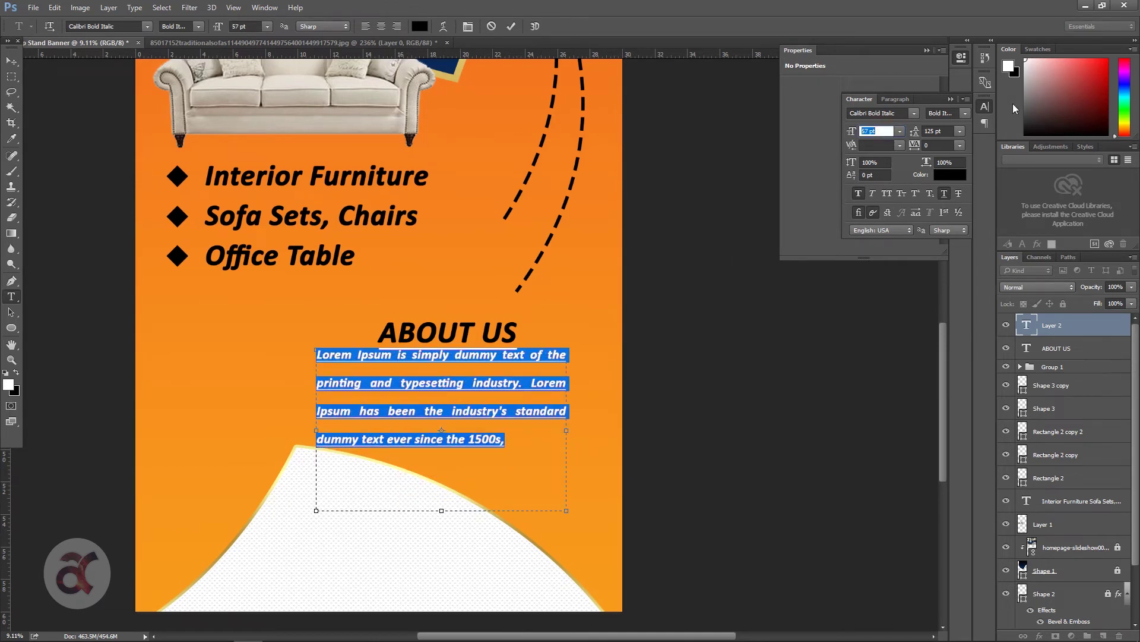
scroll(938, 131, "down", 10)
left_click_drag(441, 509, 479, 410)
left_click(11, 60)
mouse_move(349, 355)
left_mouse_down()
mouse_move(369, 373)
mouse_move(374, 341)
left_mouse_up()
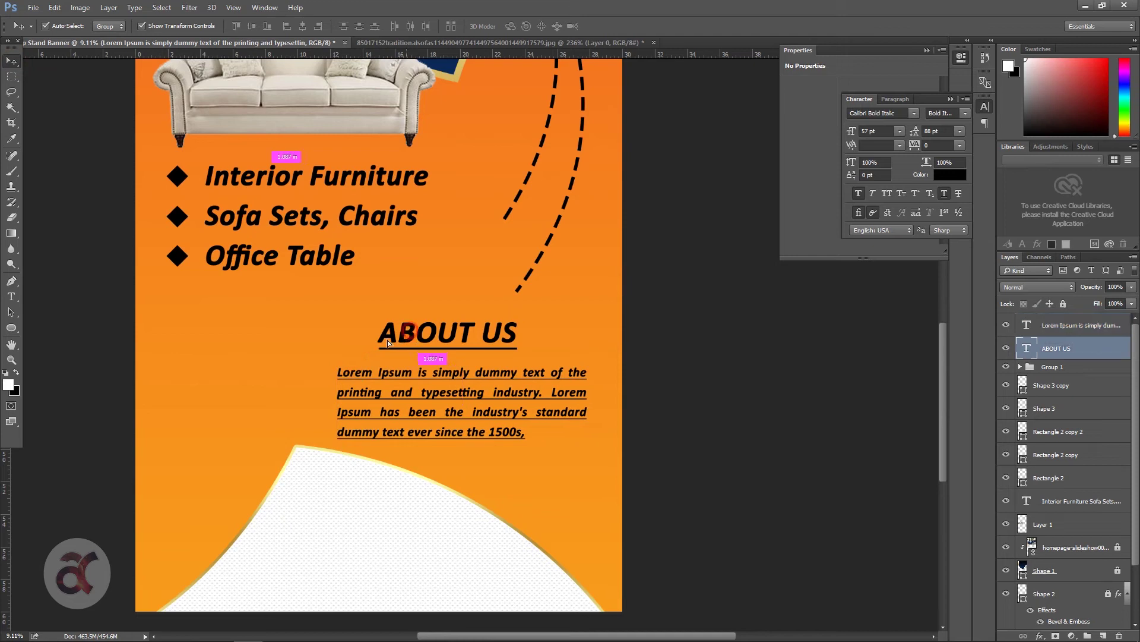
Step: Scale the ABOUT US heading to about 78% and colour it white (ffffff)
key("ctrl+t")
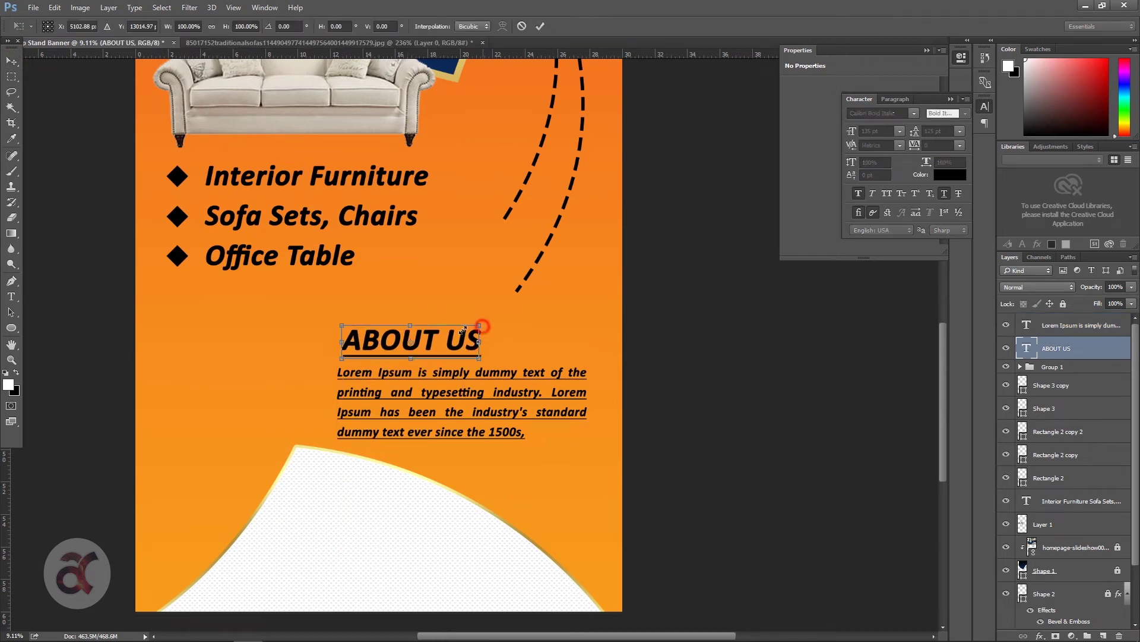
left_click_drag(482, 326, 451, 330)
key("Return")
key("t")
double_click(1027, 348)
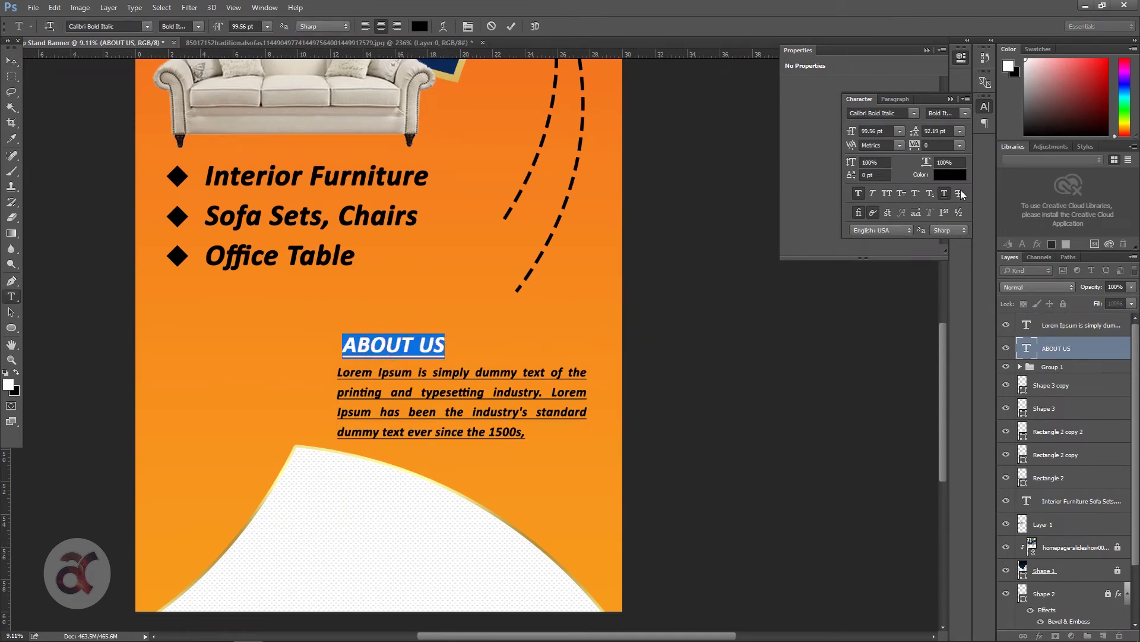
left_click(950, 174)
type("ffffff")
key("Return")
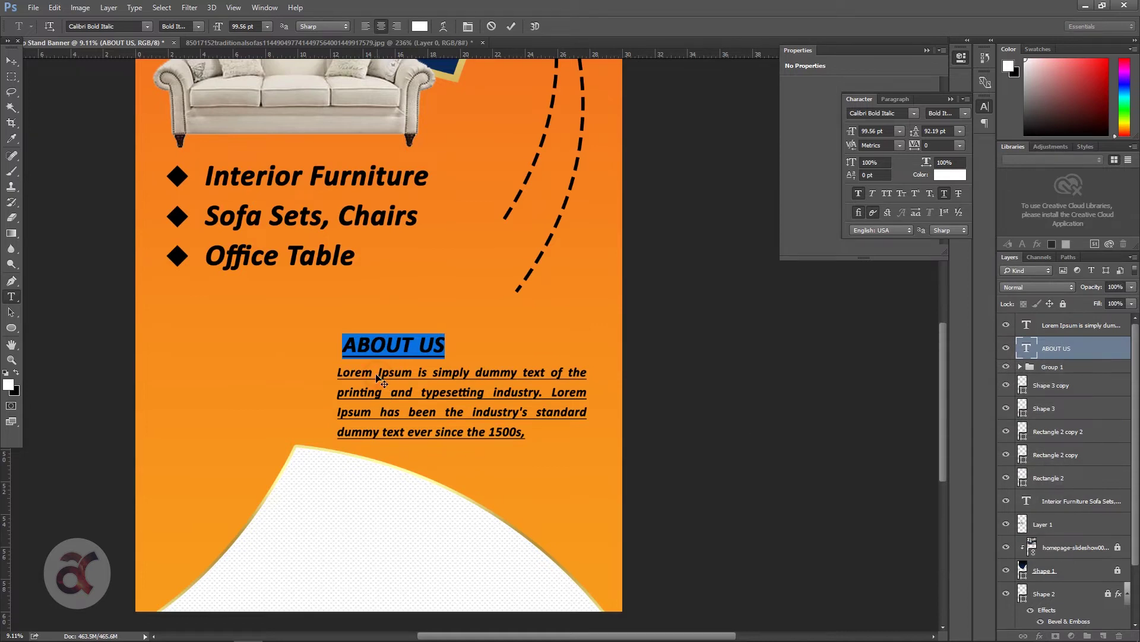
Step: Colour the paragraph white (ffffff) and move heading and paragraph up and right
double_click(1026, 325)
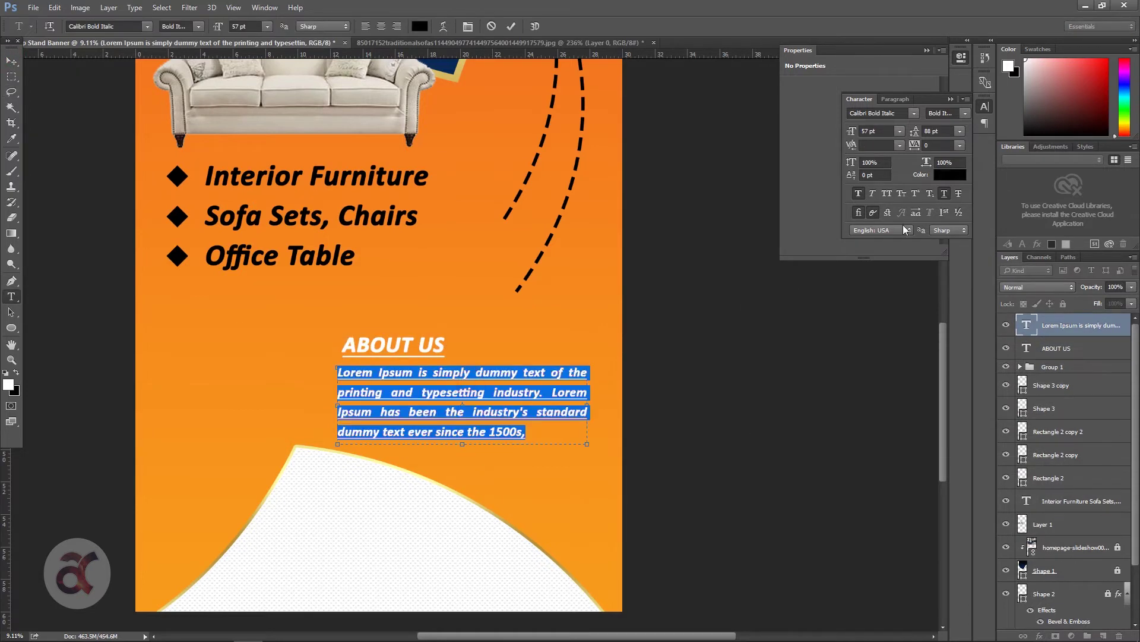
left_click(950, 174)
type("ffffff")
key("Return")
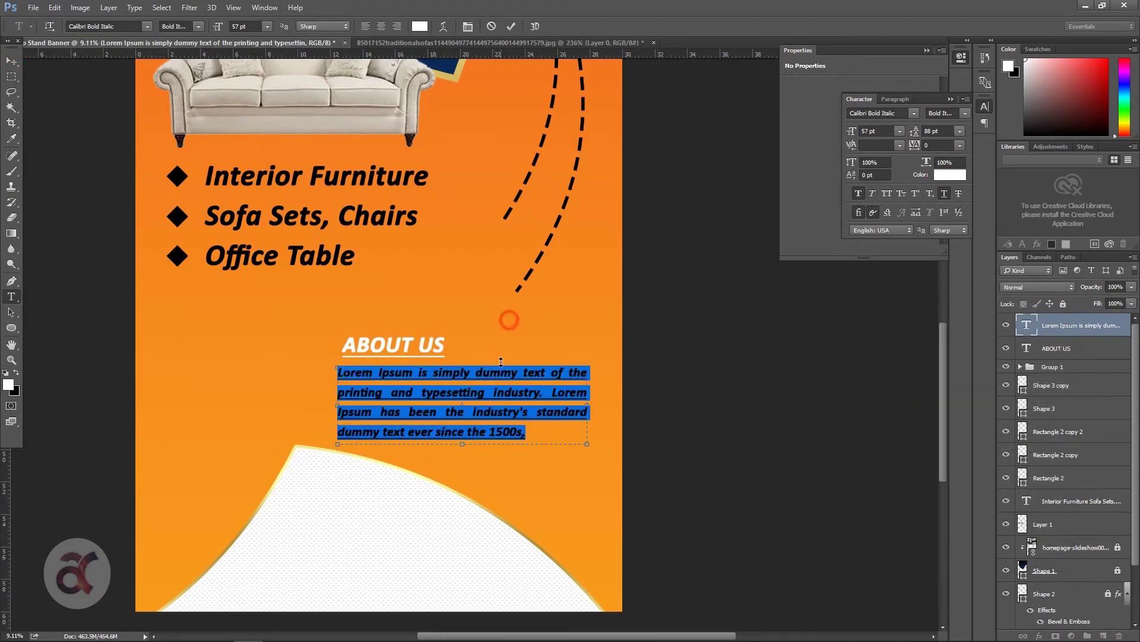
left_click(12, 61)
left_click_drag(436, 341, 448, 328)
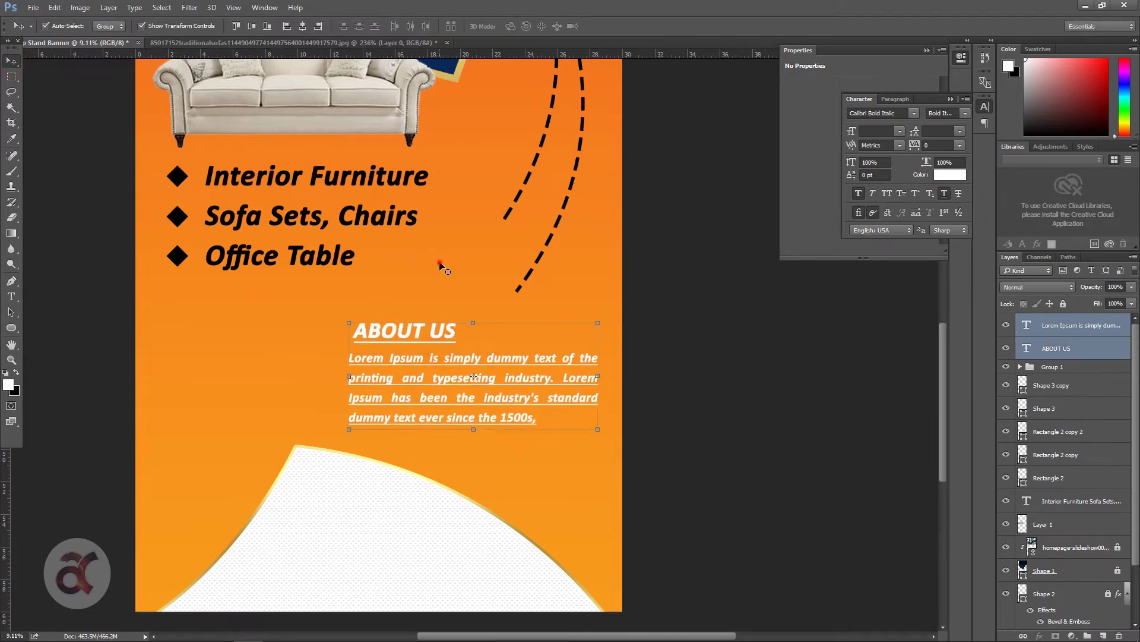
scroll(536, 224, "up", 2)
Step: Draw a solid black circle at the first dashed line's end, enlarged to about 135%
scroll(544, 230, "up", 3)
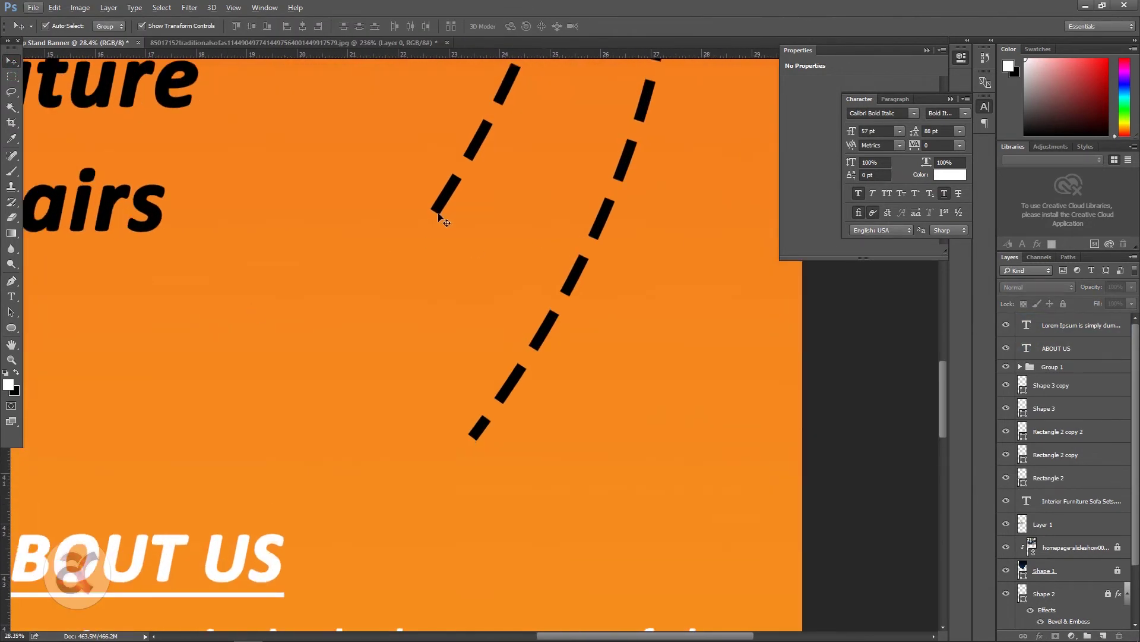
left_click(11, 328)
left_click_drag(390, 215, 426, 250)
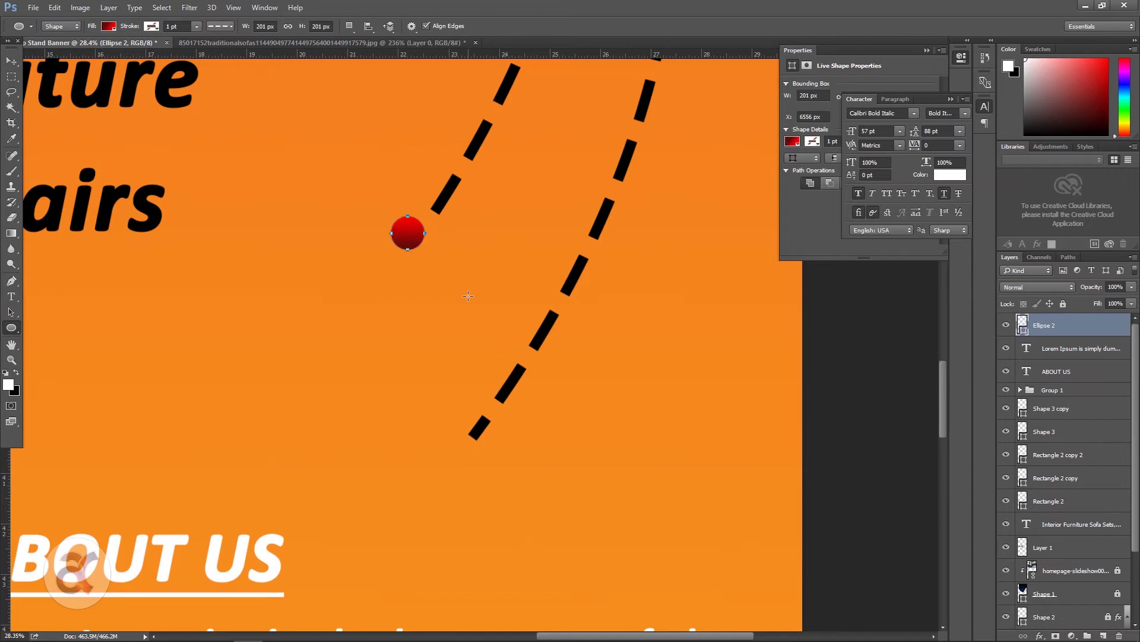
left_click(109, 26)
left_click(81, 49)
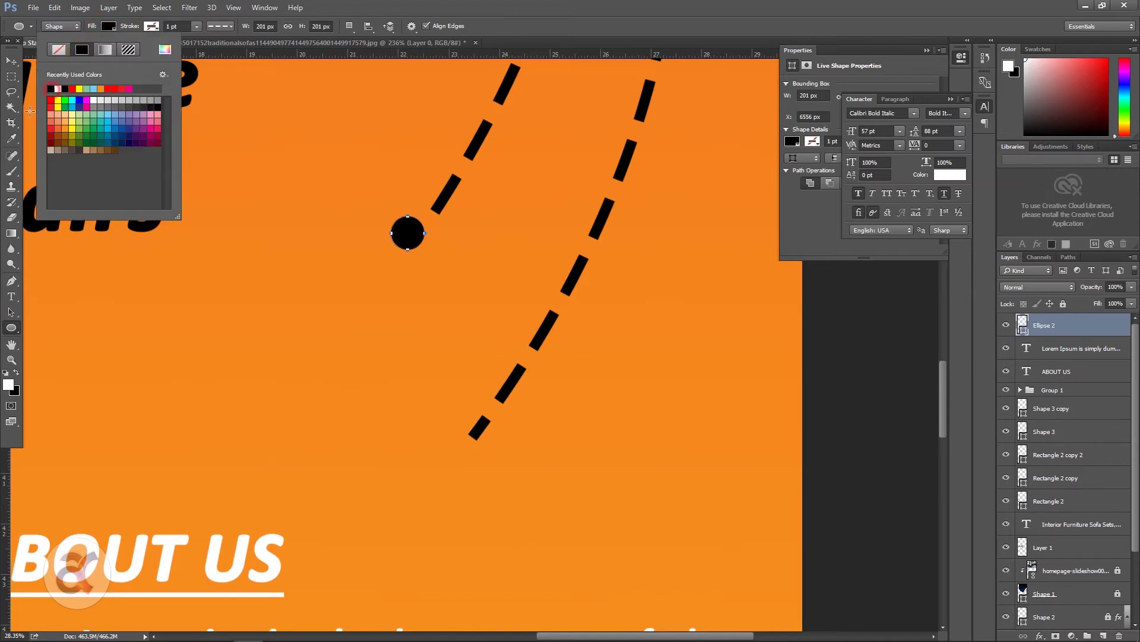
key("Escape")
key("ctrl+t")
mouse_move(408, 232)
left_mouse_down()
mouse_move(437, 218)
mouse_move(464, 246)
left_mouse_up()
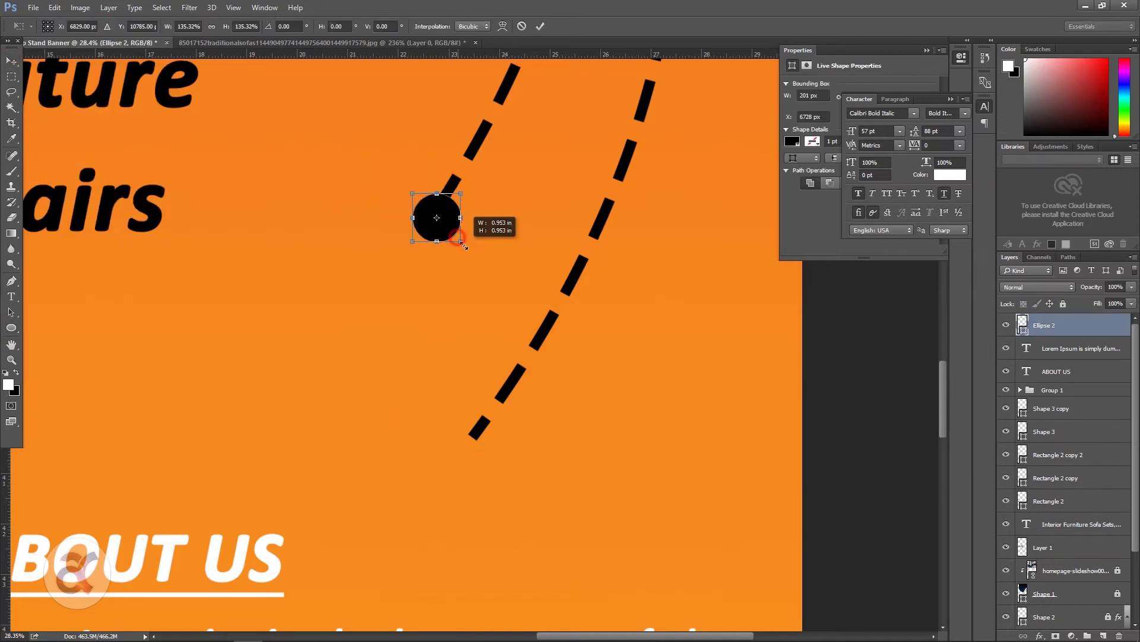
key("Return")
Step: Place a copy of the black circle at the second dashed line's end
mouse_move(436, 206)
left_mouse_down()
mouse_move(486, 436)
mouse_move(494, 422)
left_mouse_up()
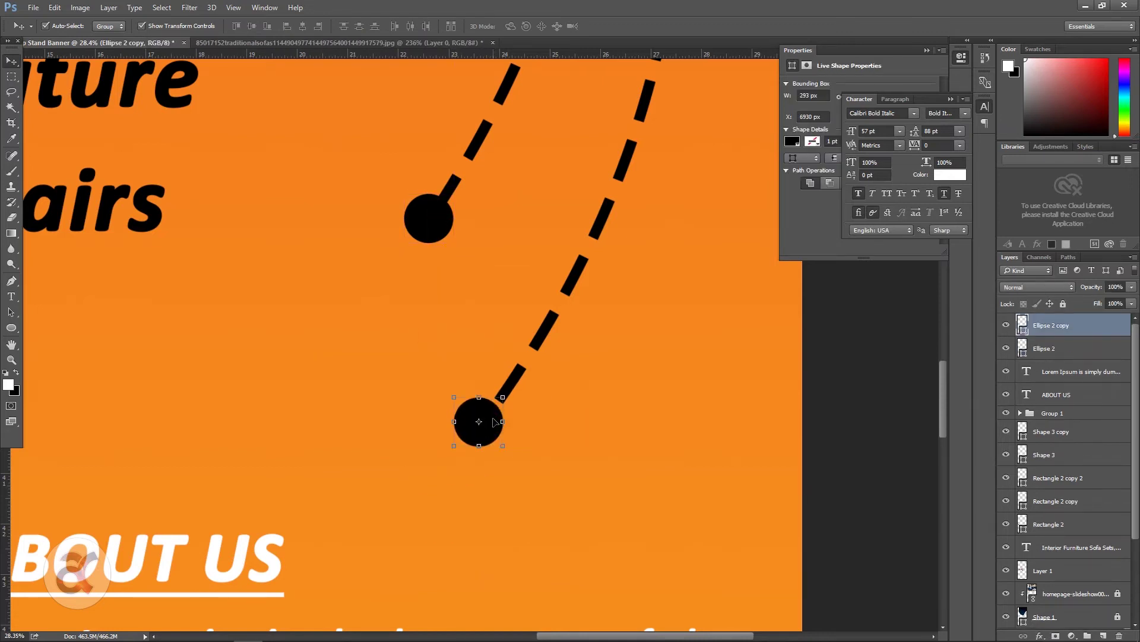
left_click(570, 415)
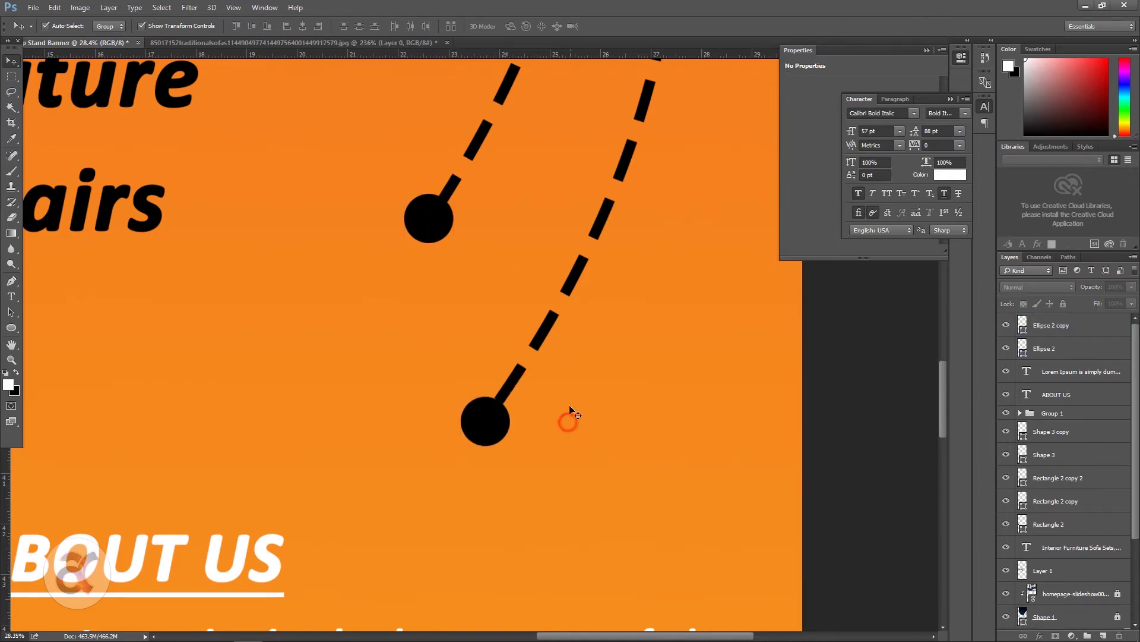
scroll(575, 377, "down", 6)
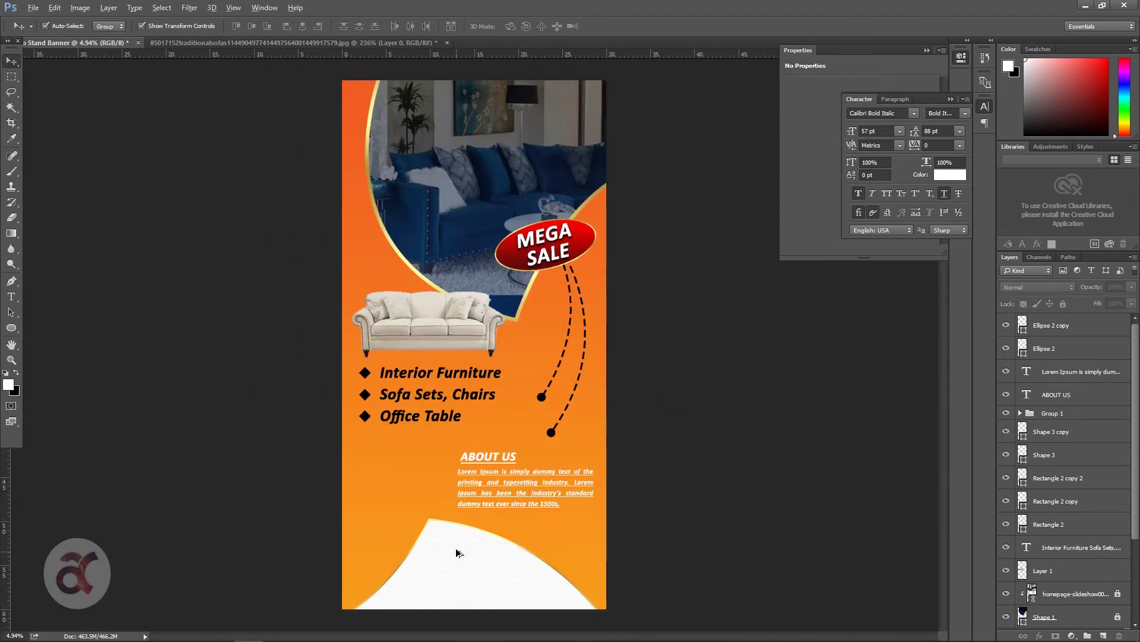
scroll(413, 238, "up", 5)
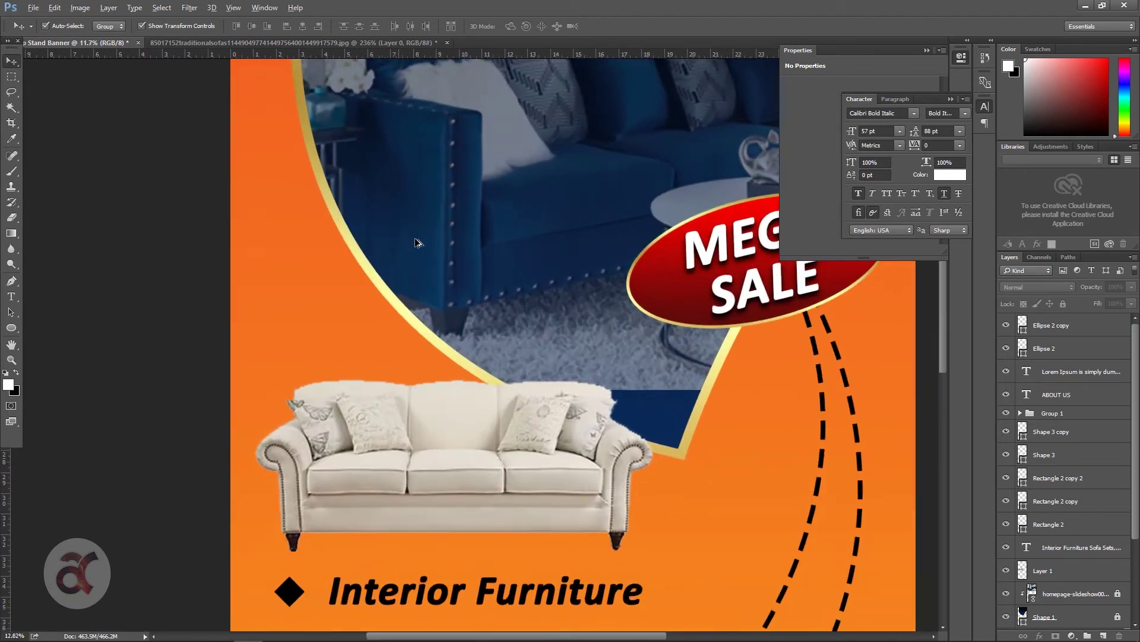
Step: Add a white 262 pt 70 over the photo, placed left and down
left_click(11, 296)
left_click(344, 205)
type("Z")
left_click(12, 60)
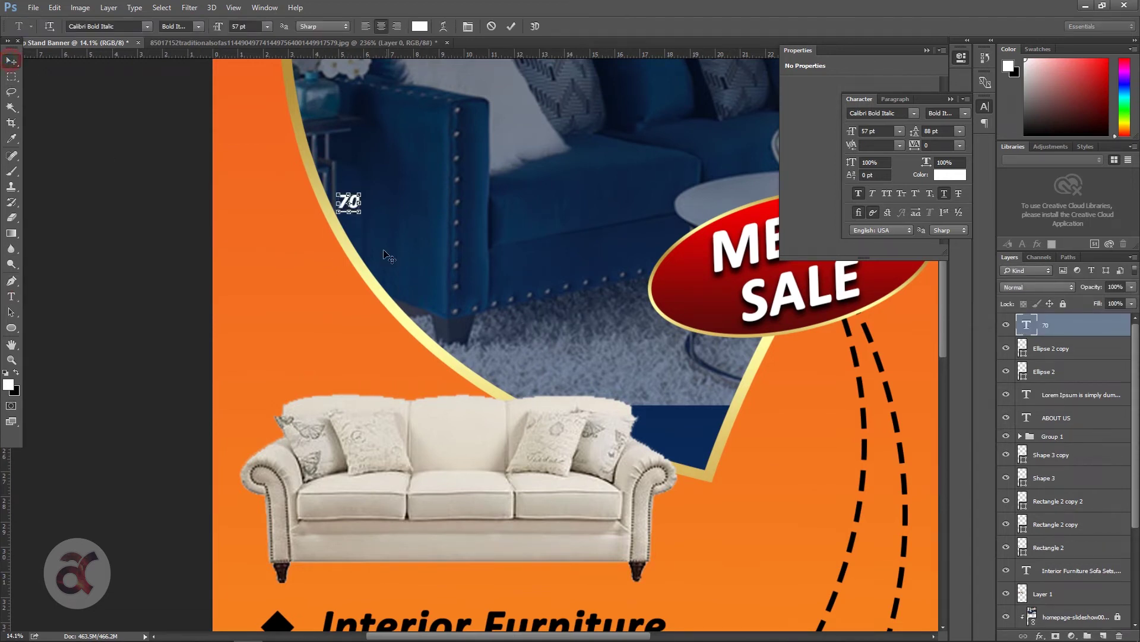
left_click_drag(360, 213, 435, 287)
key("Return")
left_click_drag(386, 250, 309, 279)
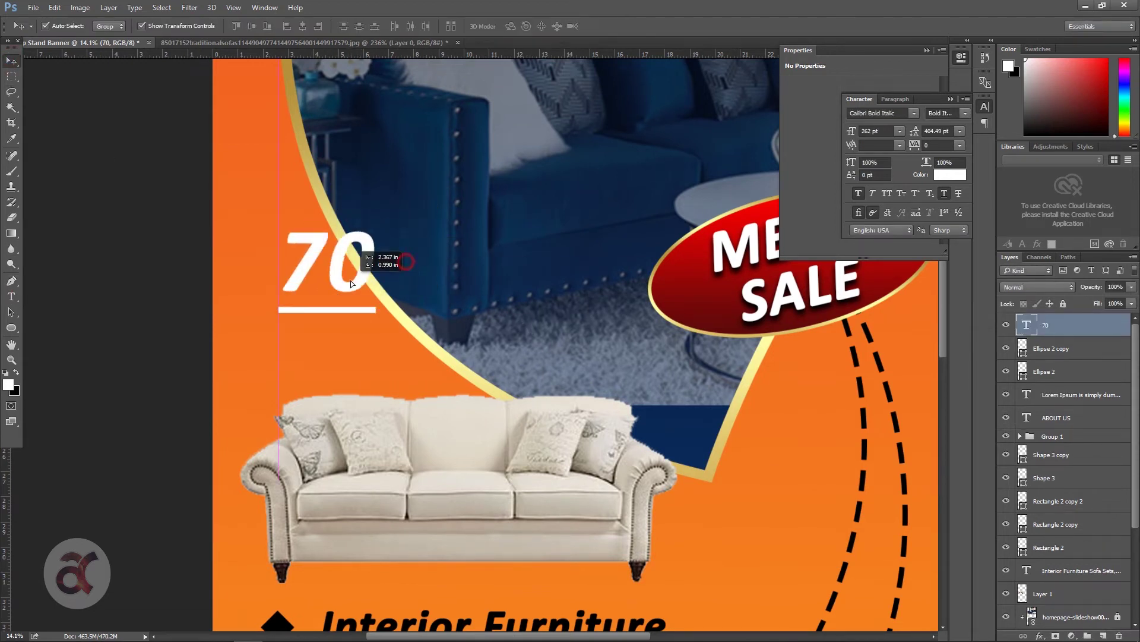
double_click(309, 279)
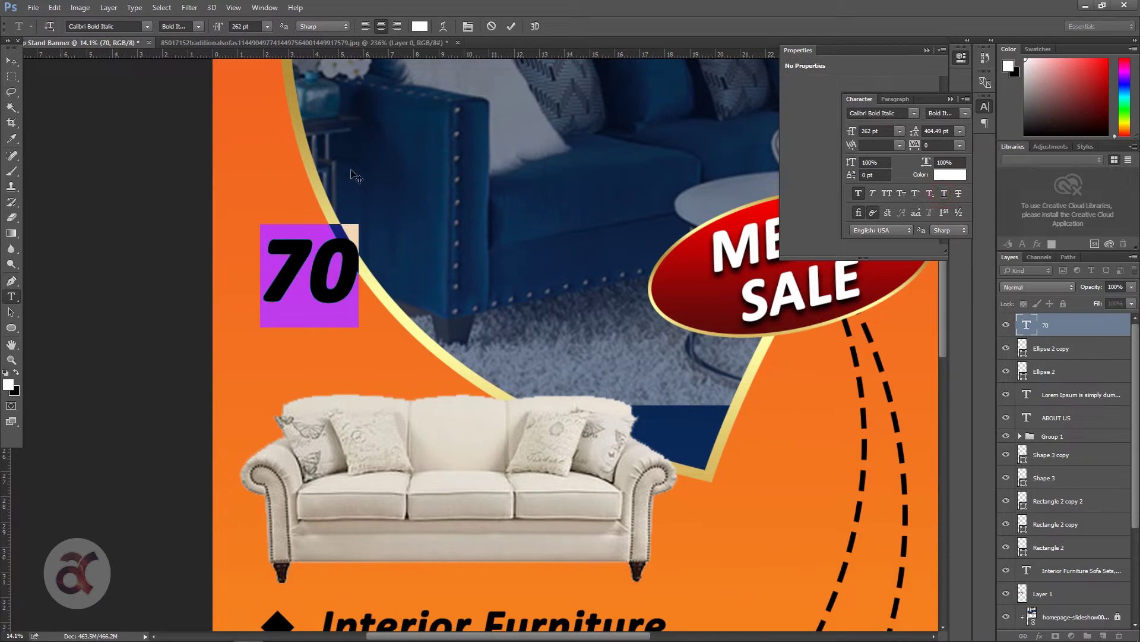
left_click(11, 61)
Step: Give the 70 an 18 px solid-colour stroke and a larger, softer drop shadow
right_click(1069, 325)
left_click(796, 131)
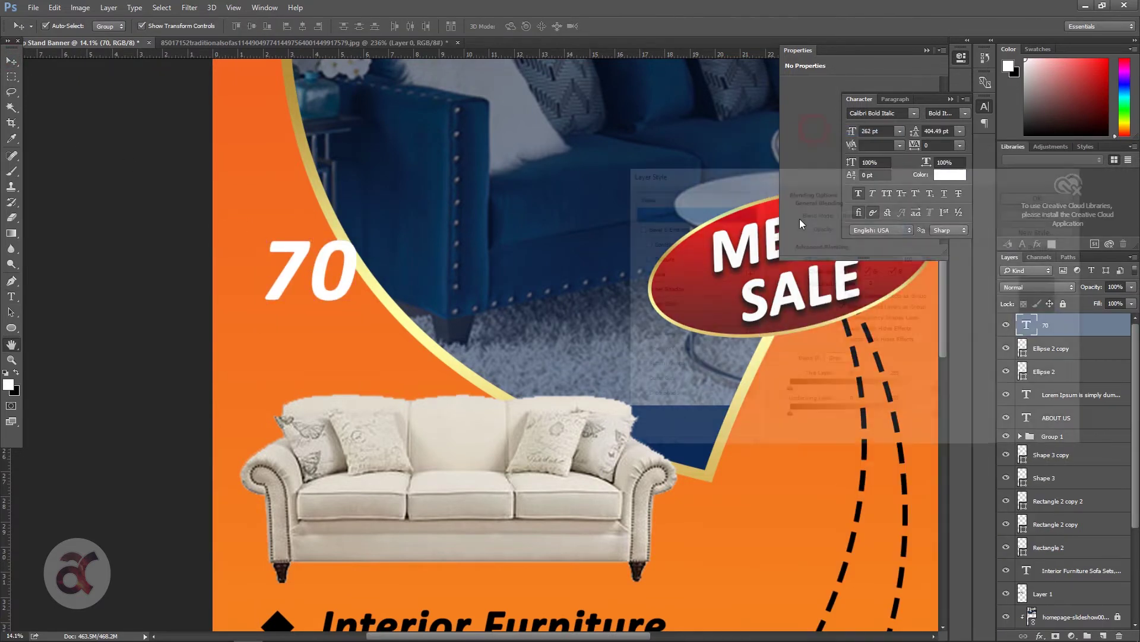
left_click(657, 396)
left_click(661, 273)
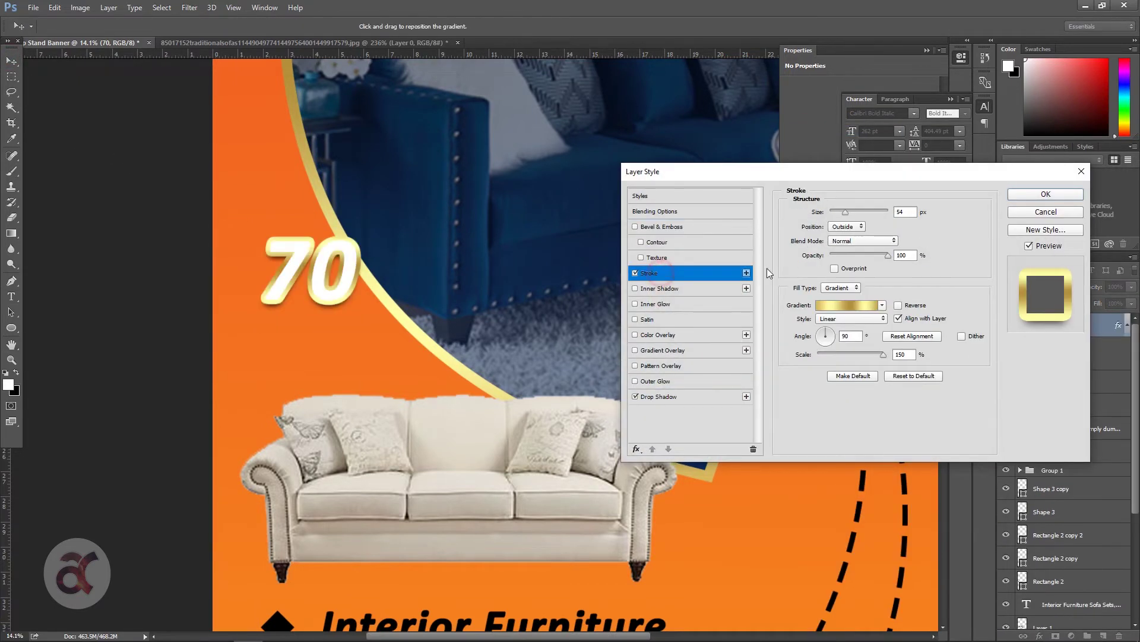
left_click(841, 288)
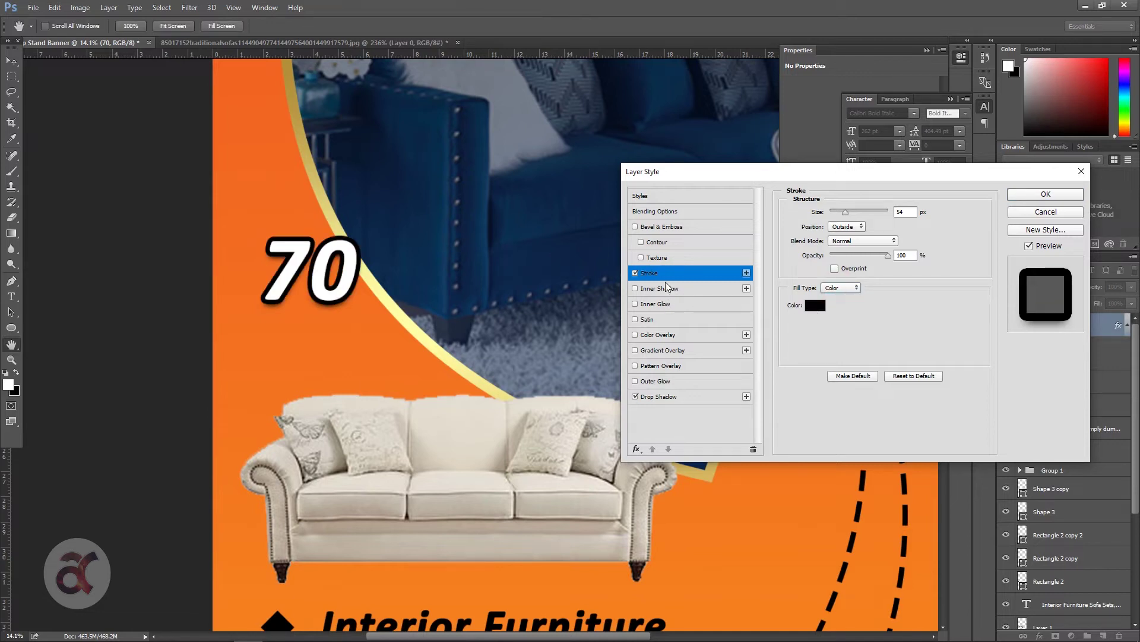
left_click_drag(840, 217, 838, 214)
left_click(662, 398)
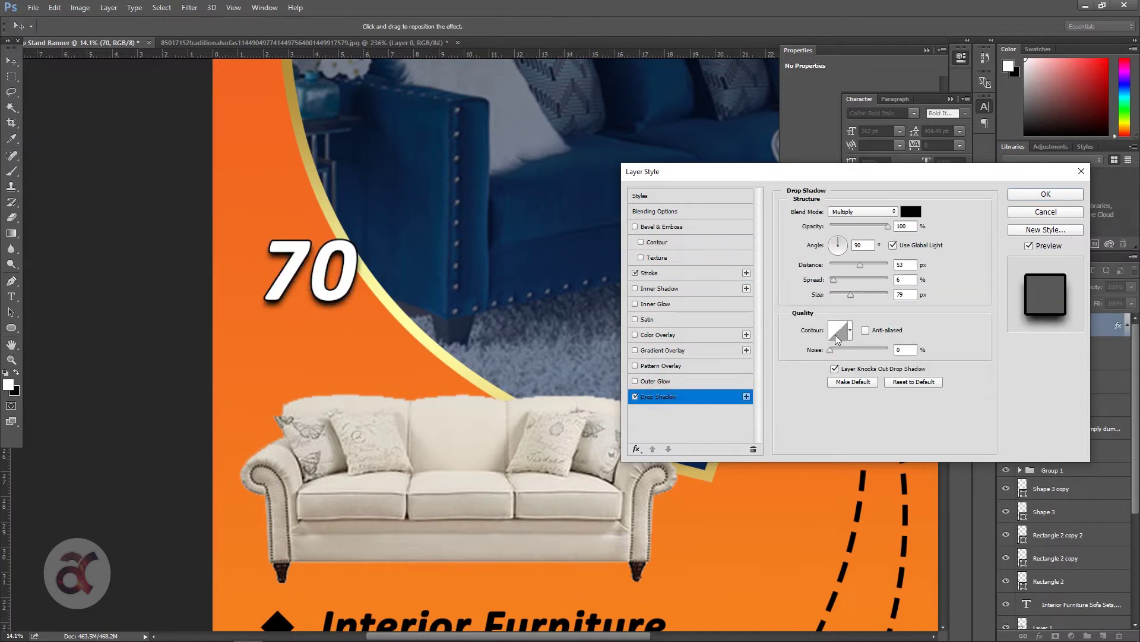
mouse_move(860, 266)
left_mouse_down()
mouse_move(841, 292)
mouse_move(860, 294)
mouse_move(843, 279)
mouse_move(847, 255)
mouse_move(831, 251)
mouse_move(869, 266)
mouse_move(834, 280)
mouse_move(851, 296)
left_mouse_up()
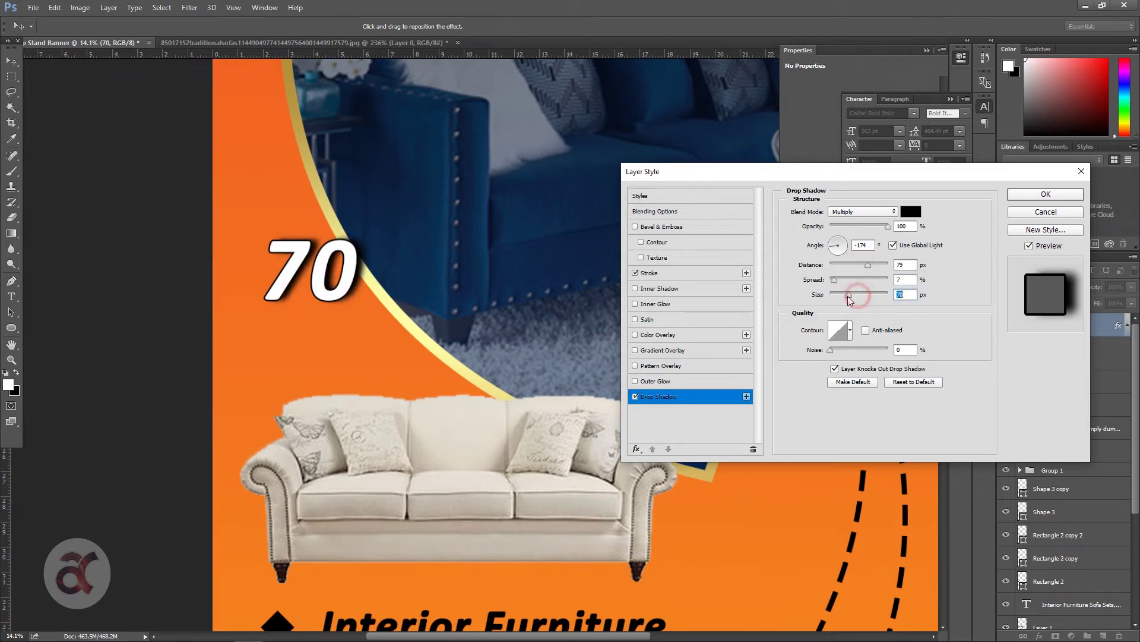
key("Return")
Step: Duplicate the 70 above itself and select the copy's text for replacement
mouse_move(327, 265)
left_mouse_down()
mouse_move(327, 294)
mouse_move(327, 224)
left_mouse_up()
key("t")
double_click(332, 226)
Step: Retype the copy as UP TO, move it right and scale it to 37%
type("UP TO")
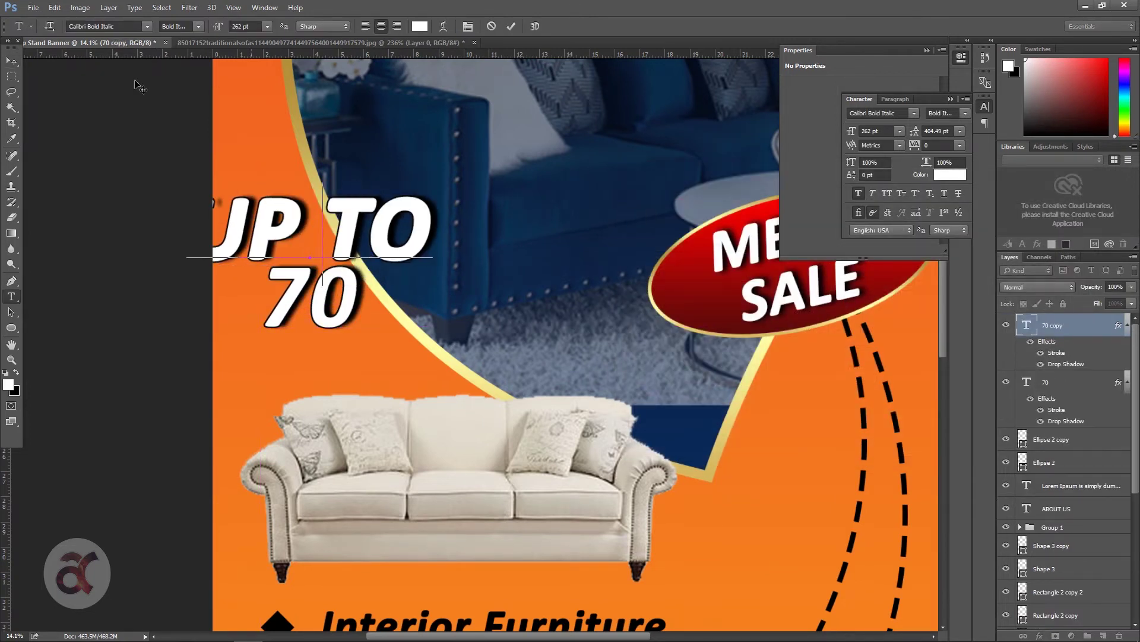
left_click_drag(386, 238, 460, 240)
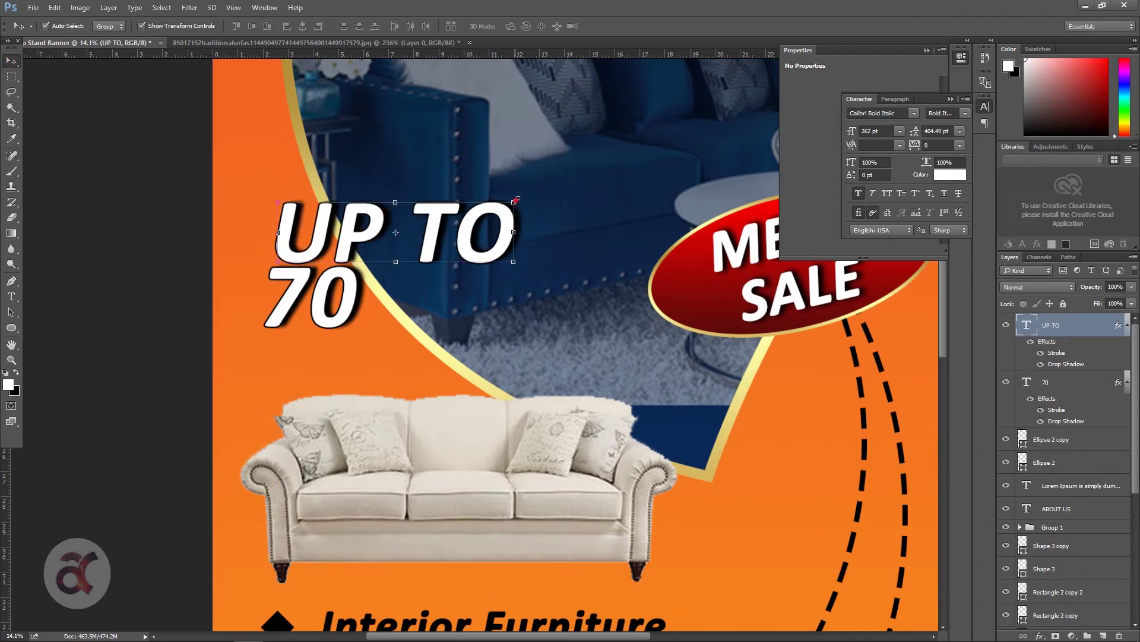
left_click_drag(516, 200, 335, 256)
key("Return")
Step: Create a left-aligned % OFF text from an UP TO copy, beside the 70
left_click_drag(400, 288, 399, 288)
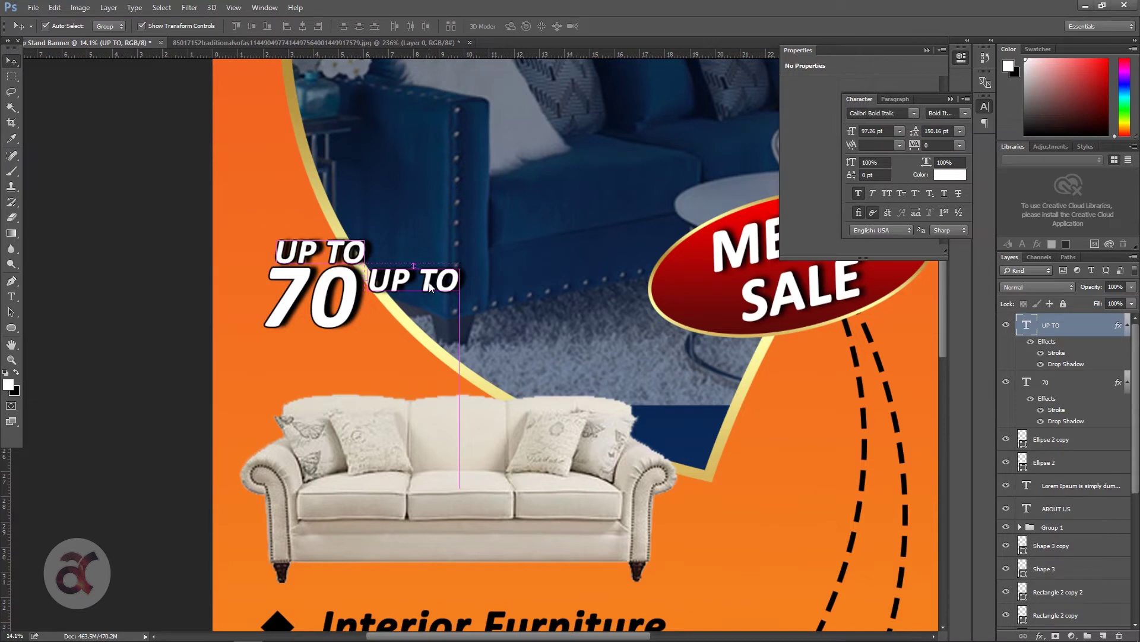
double_click(1026, 325)
type("%")
key("ctrl+a")
left_click(366, 26)
scroll(945, 134, "down", 14)
scroll(945, 135, "down", 14)
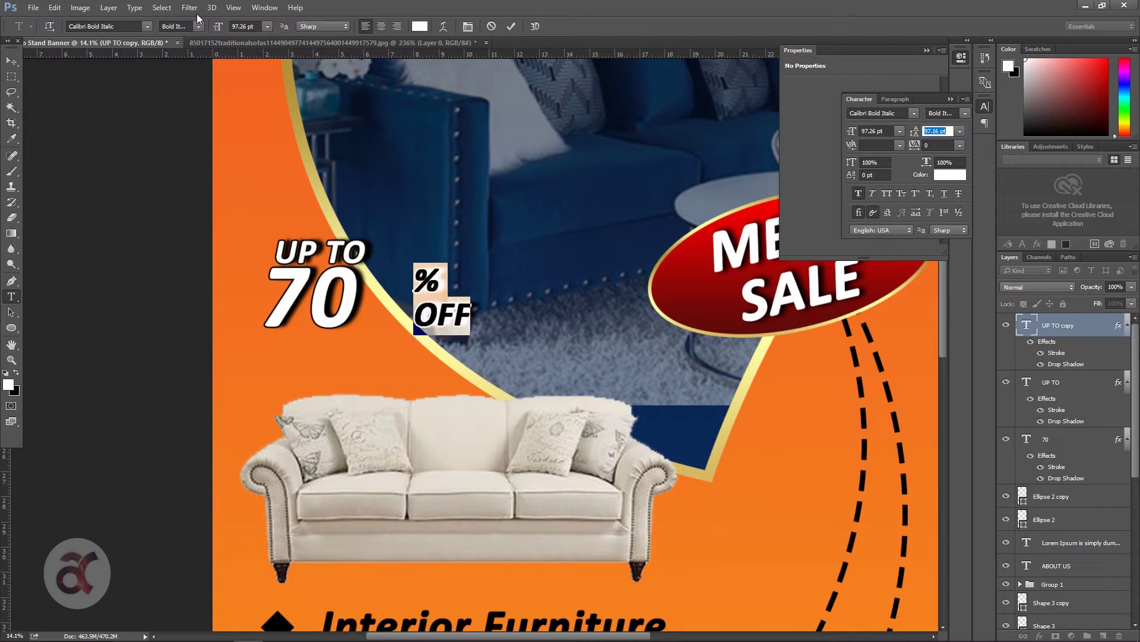
left_click(12, 60)
left_click_drag(433, 277, 384, 278)
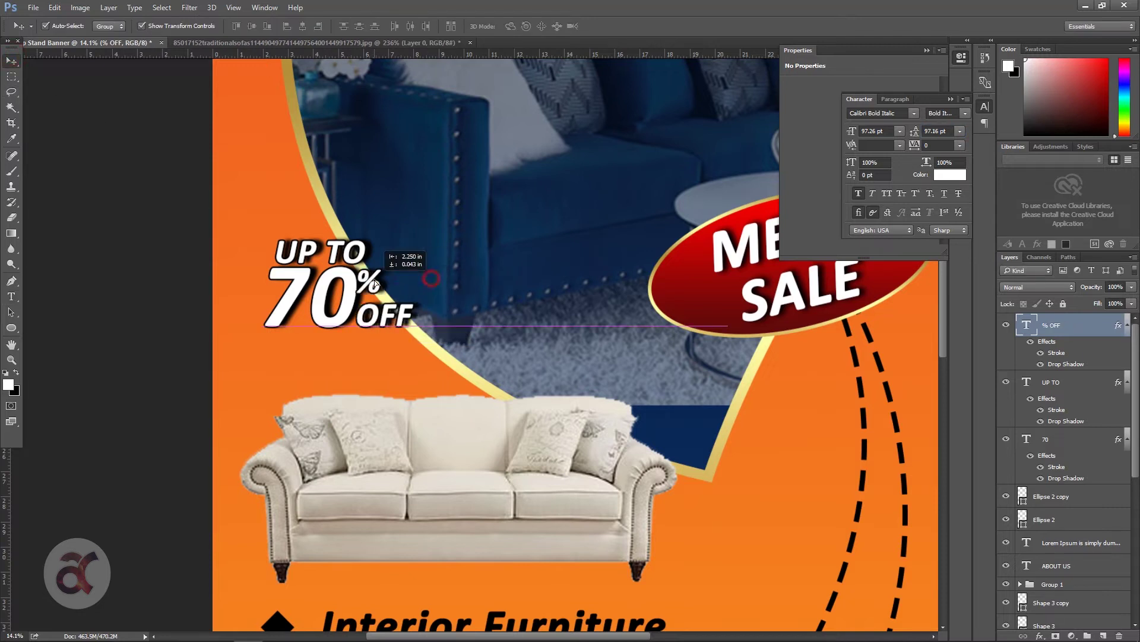
Step: Move UP TO, 70 and % OFF onto the sofa, tilted about -13°
left_click(339, 276, "shift")
left_click(336, 248, "shift")
left_click_drag(336, 248, 481, 342)
key("ctrl+t")
left_click_drag(591, 372, 586, 418)
left_click_drag(502, 384, 477, 396)
key("Return")
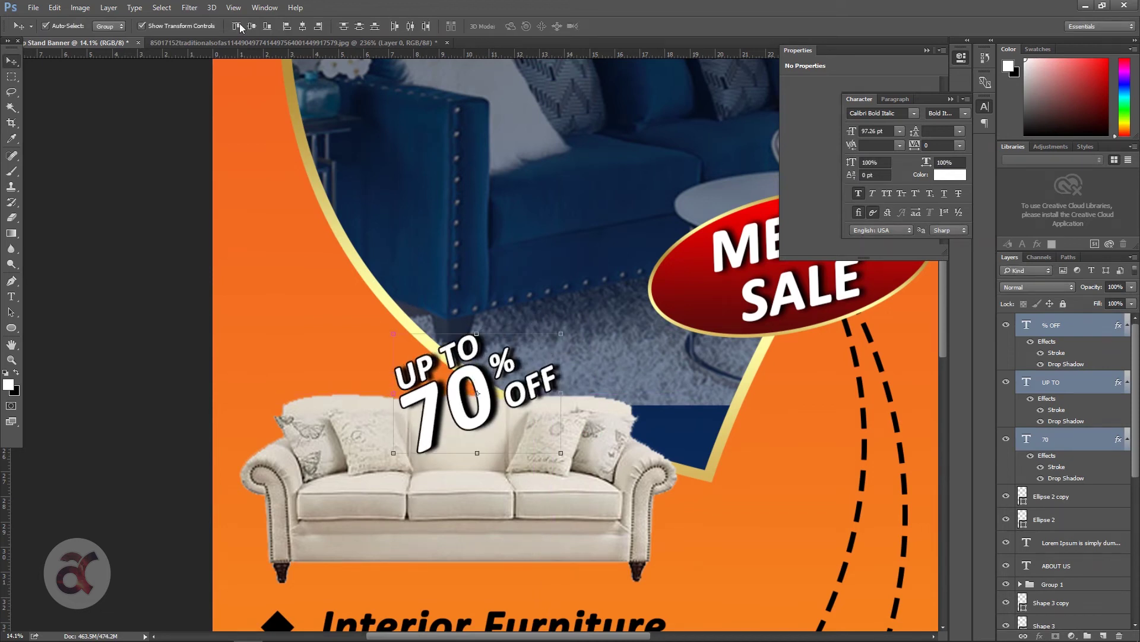
Step: Group the three sale text layers as Group 2 and reposition the group
left_click(109, 7)
left_click(148, 277)
left_click_drag(478, 369, 482, 375)
scroll(420, 250, "down", 5)
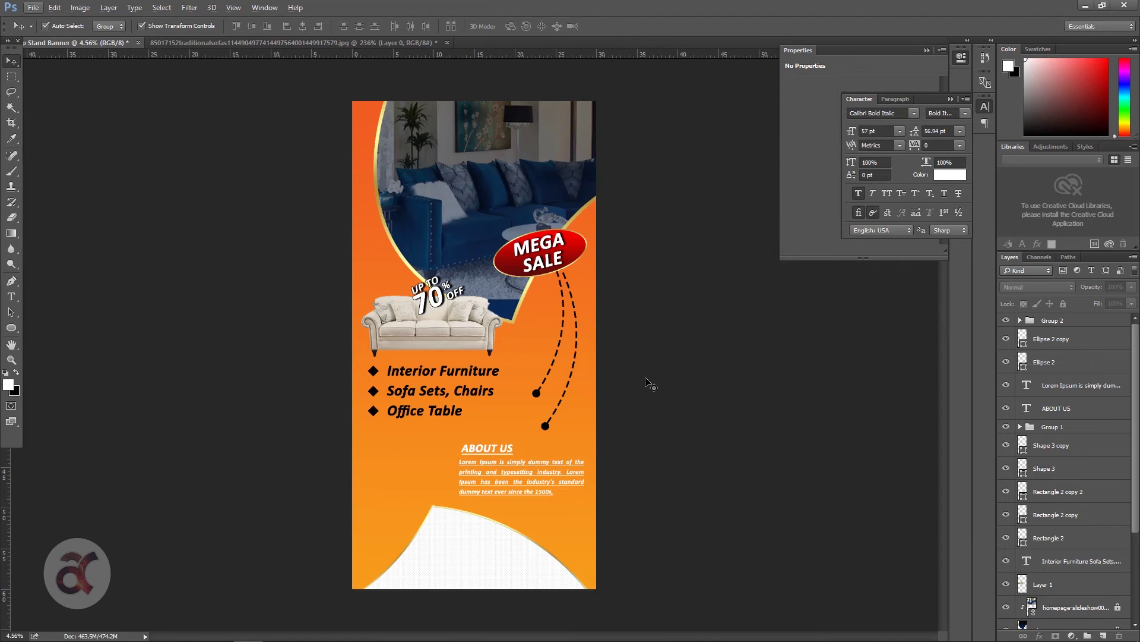
Step: Move the Interior Furniture bullet text and its three diamonds down-right and scale them down together
key("ctrl+alt+z")
key("ctrl+alt+z")
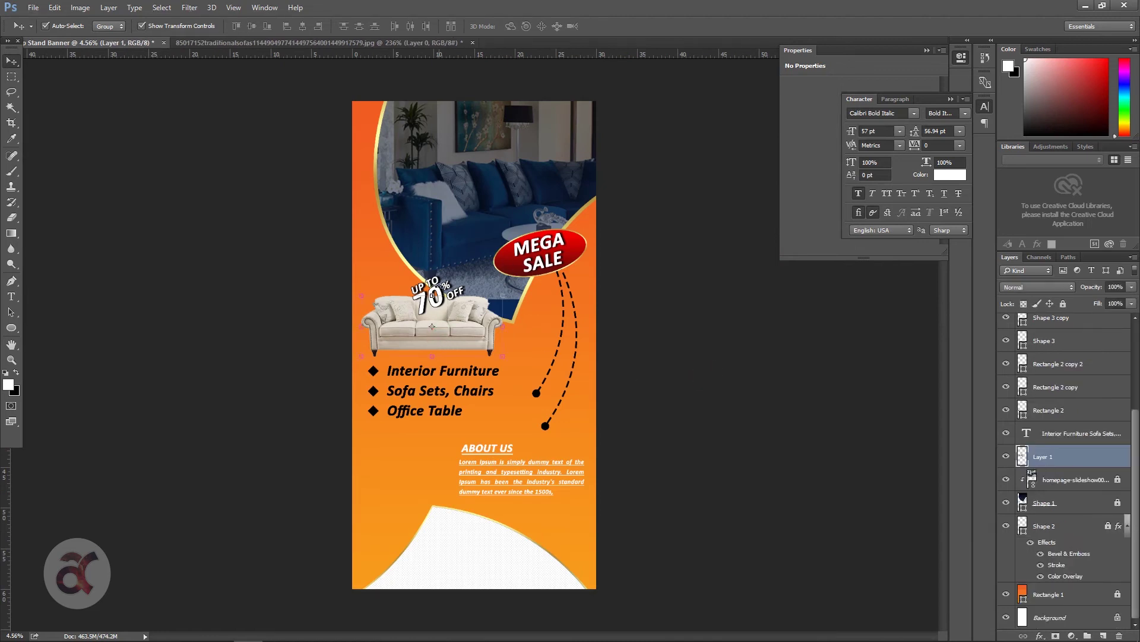
key("shift+ctrl+z")
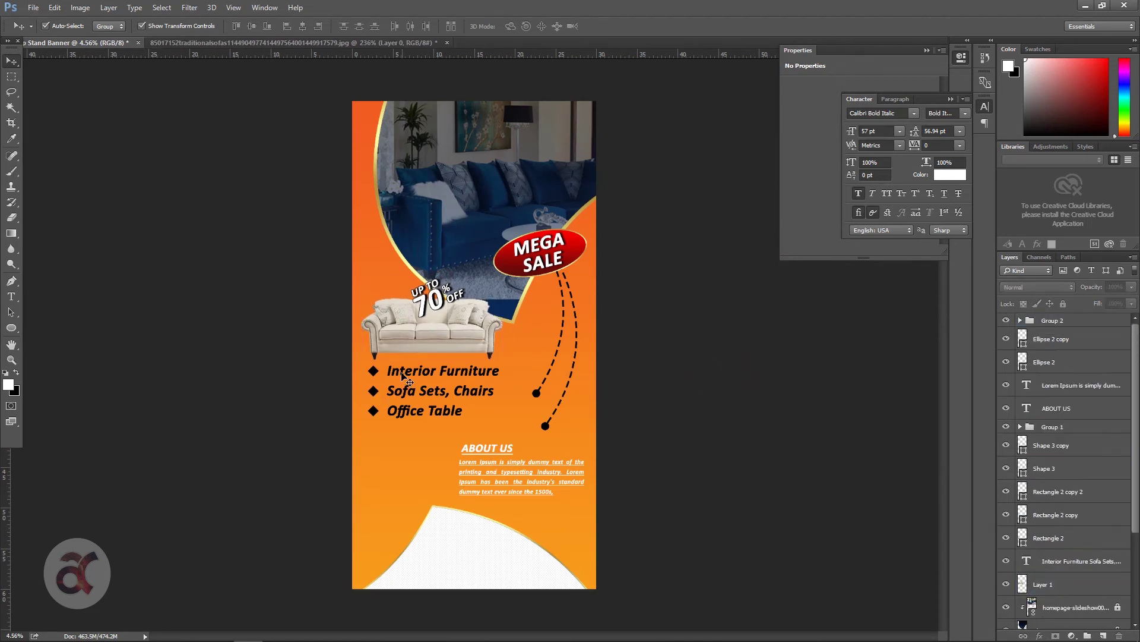
left_click(404, 377, "ctrl")
scroll(403, 377, "up", 3)
left_click(336, 399, "shift")
left_click(336, 360, "shift")
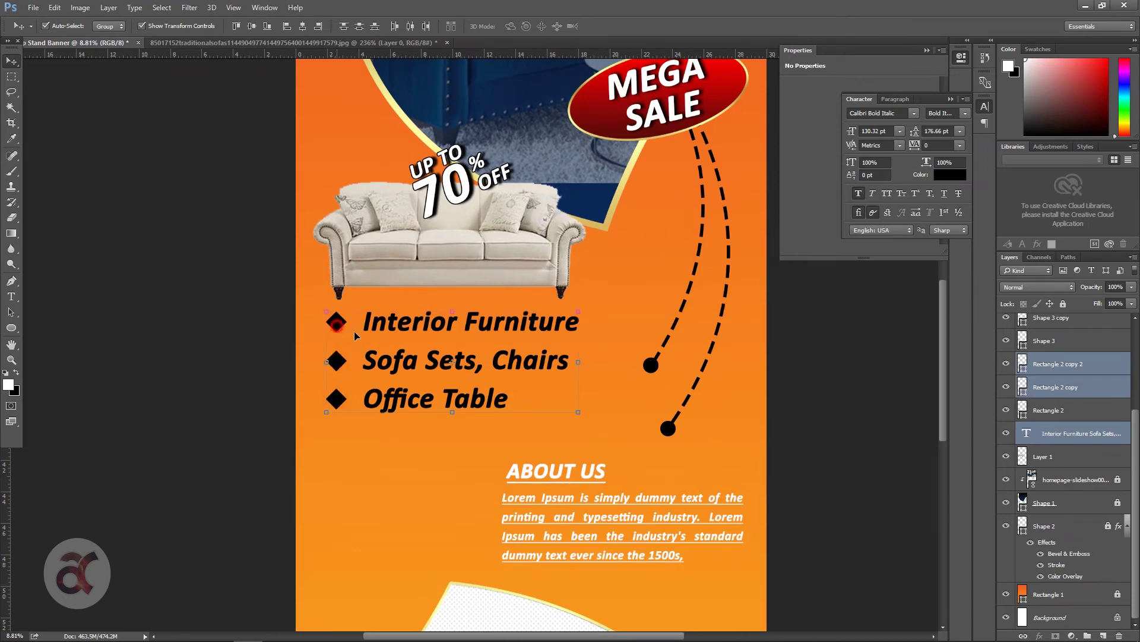
left_click(337, 327, "shift")
left_click_drag(397, 324, 403, 347)
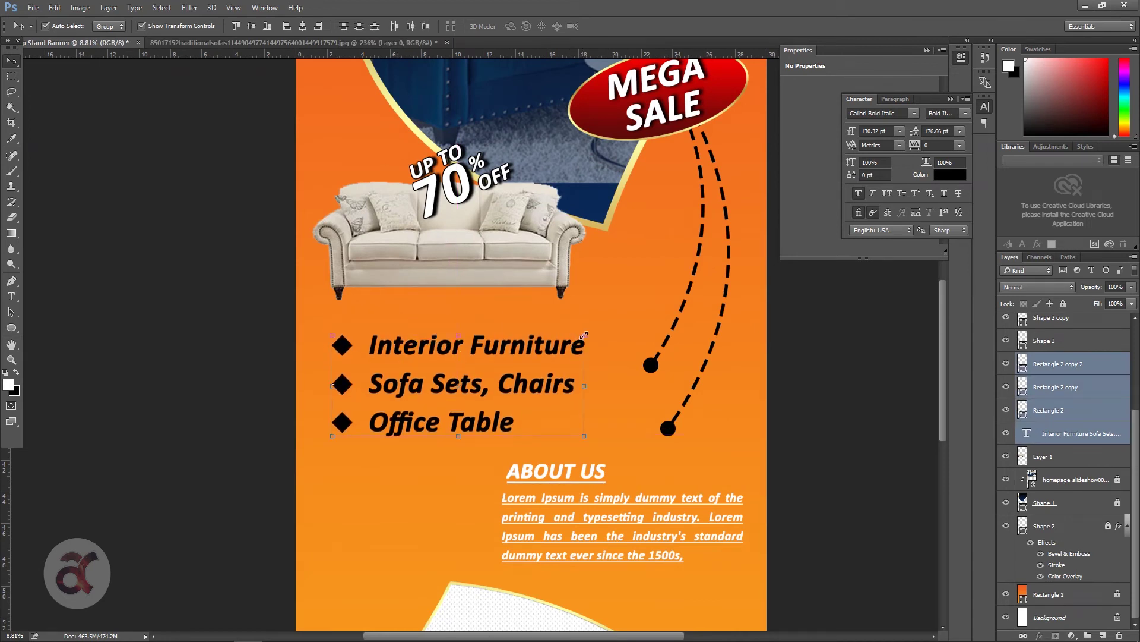
left_click_drag(584, 335, 524, 355)
key("Return")
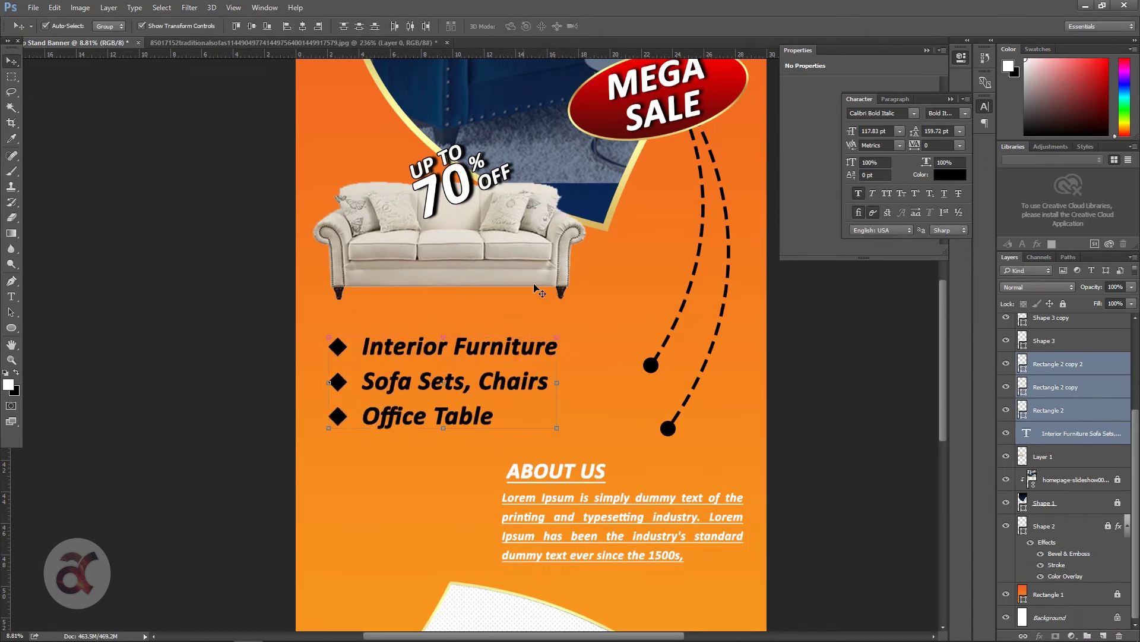
Step: Nudge the cream sofa photo slightly lower on the banner
left_click_drag(538, 262, 503, 253)
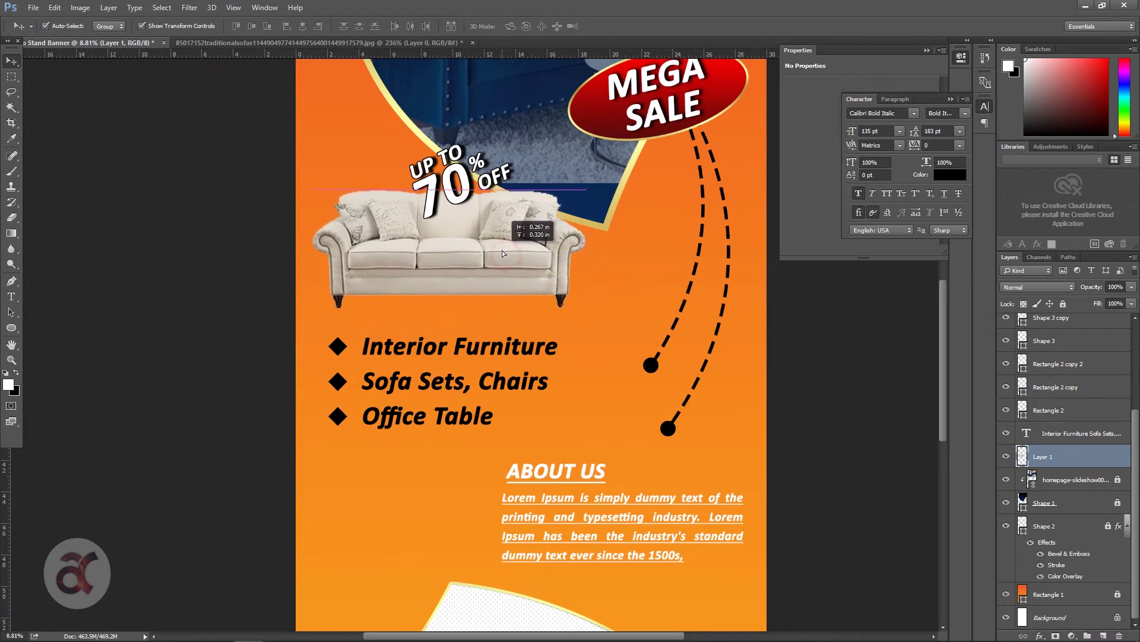
left_click(666, 288)
scroll(515, 380, "down", 3)
left_click(831, 379)
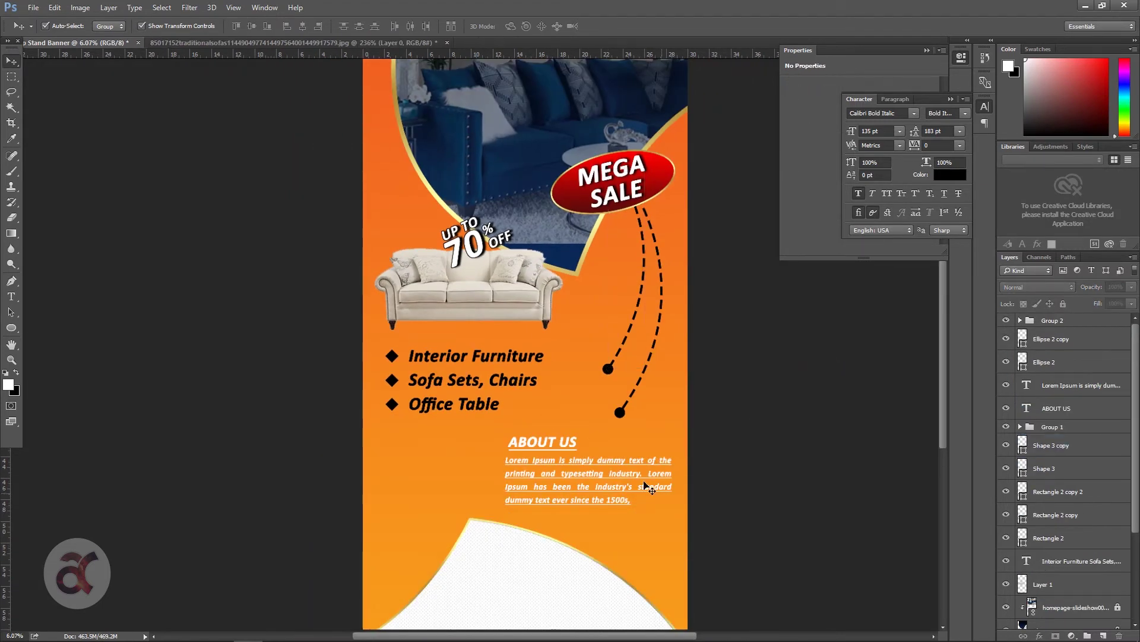
scroll(408, 522, "up", 2)
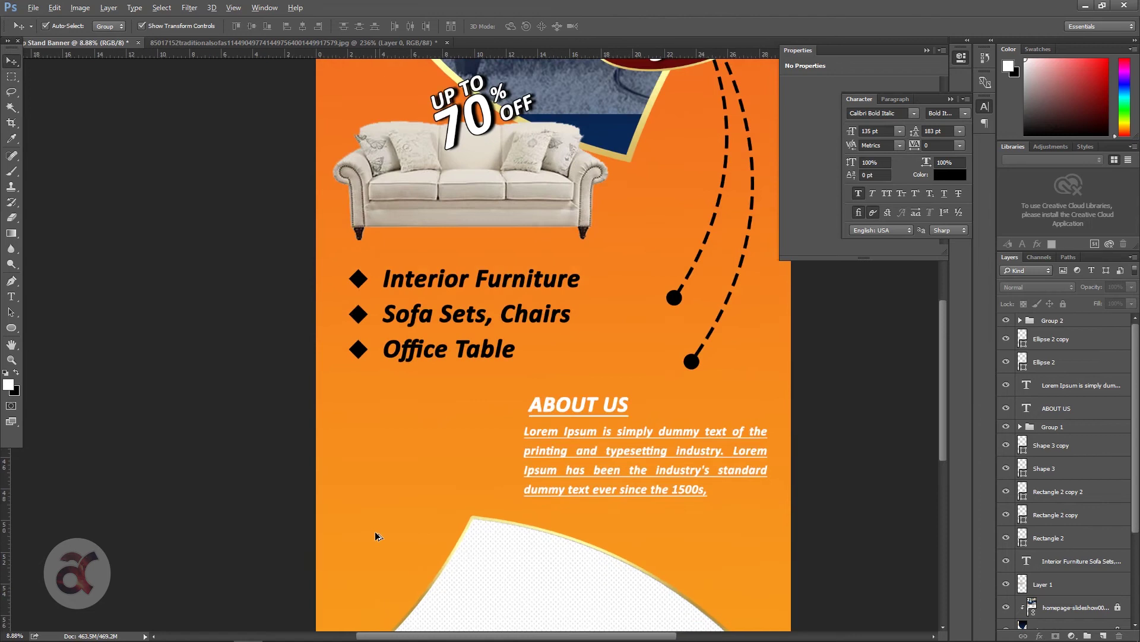
right_click(15, 332)
Step: Draw a solid black horizontal line to the left of About Us with the Line tool
left_click(55, 369)
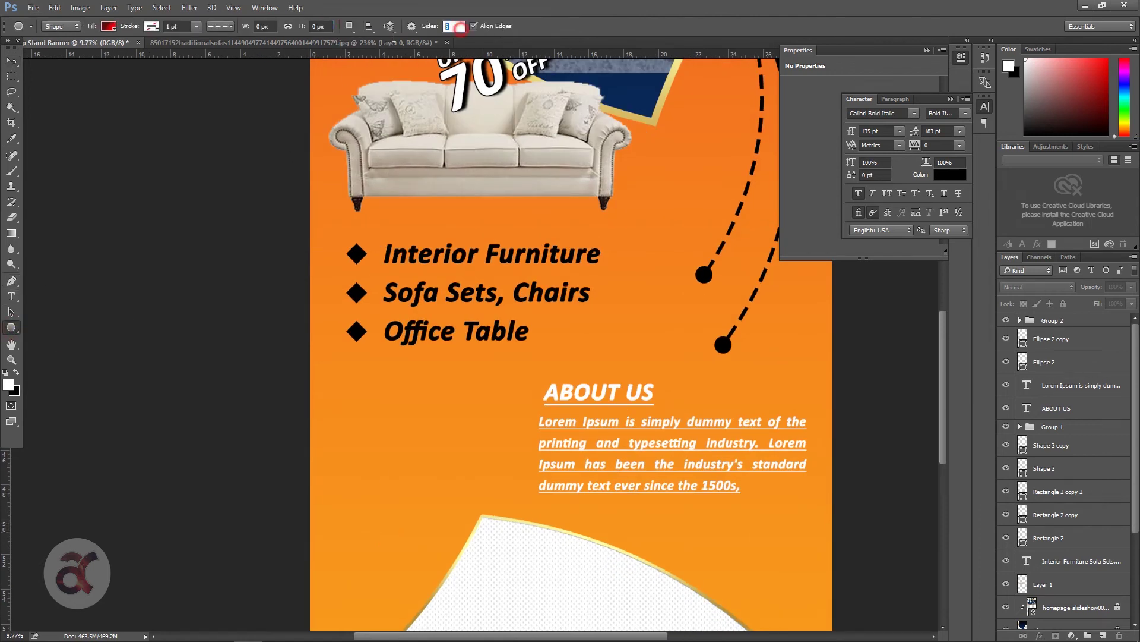
left_click_drag(447, 406, 447, 405)
key("ctrl+z")
right_click(11, 331)
left_click(54, 374)
left_click_drag(338, 369, 476, 395)
key("ctrl+z")
left_click(109, 27)
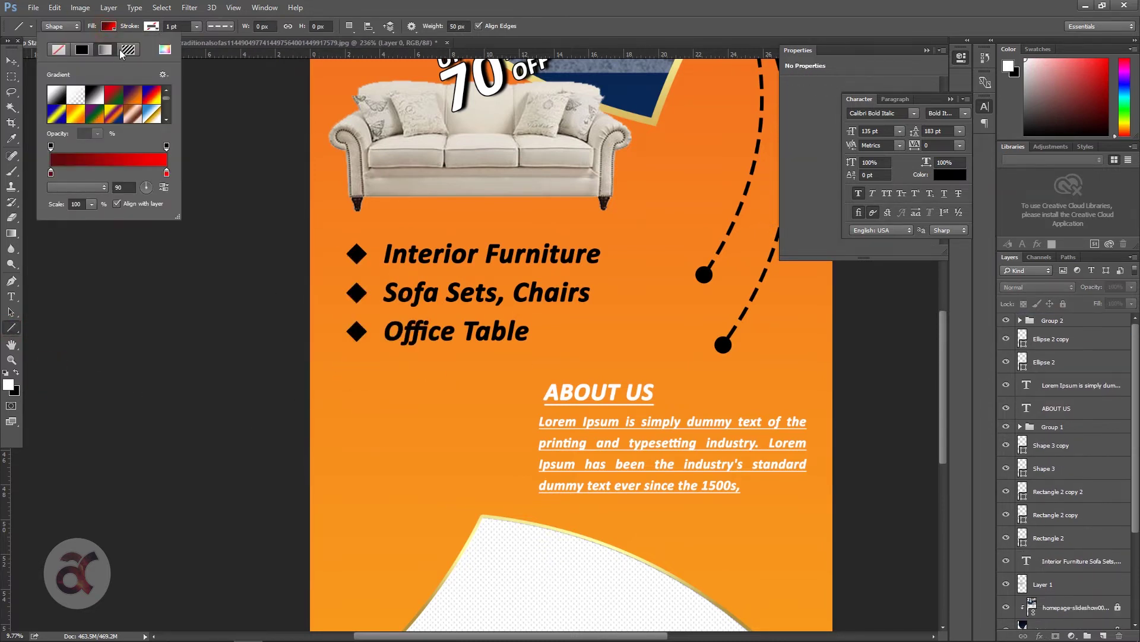
left_click(82, 49)
left_click_drag(296, 392, 514, 407)
Step: Lengthen the black line and add a shorter duplicate just above it
key("v")
scroll(443, 400, "up", 3)
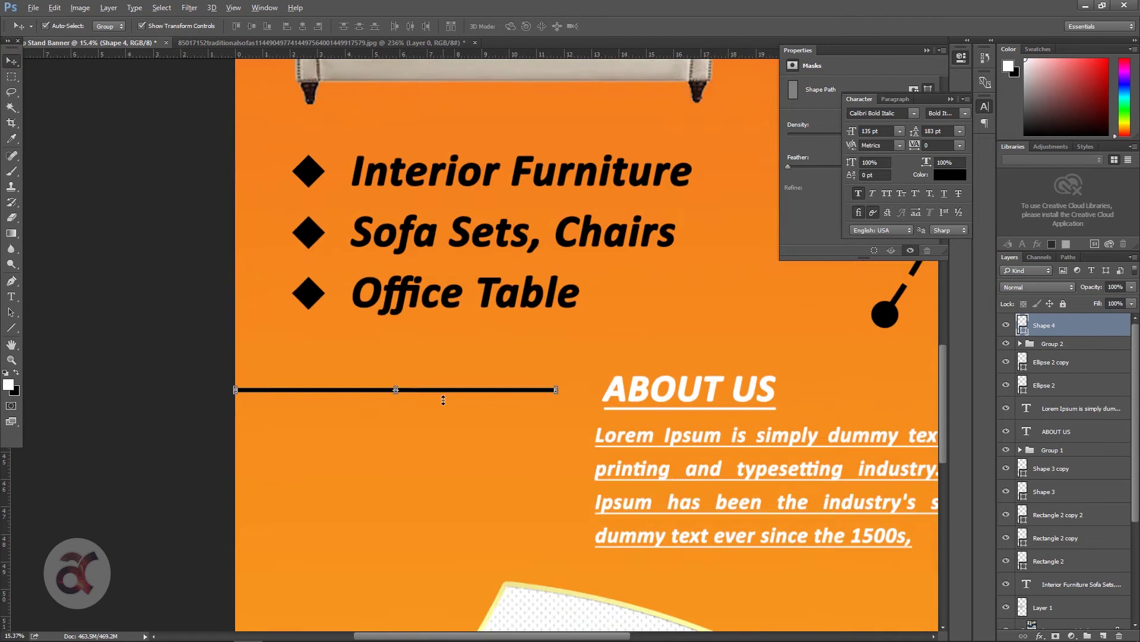
scroll(443, 400, "up", 3)
mouse_move(647, 393)
left_mouse_down()
mouse_move(742, 393)
mouse_move(678, 375)
left_mouse_up()
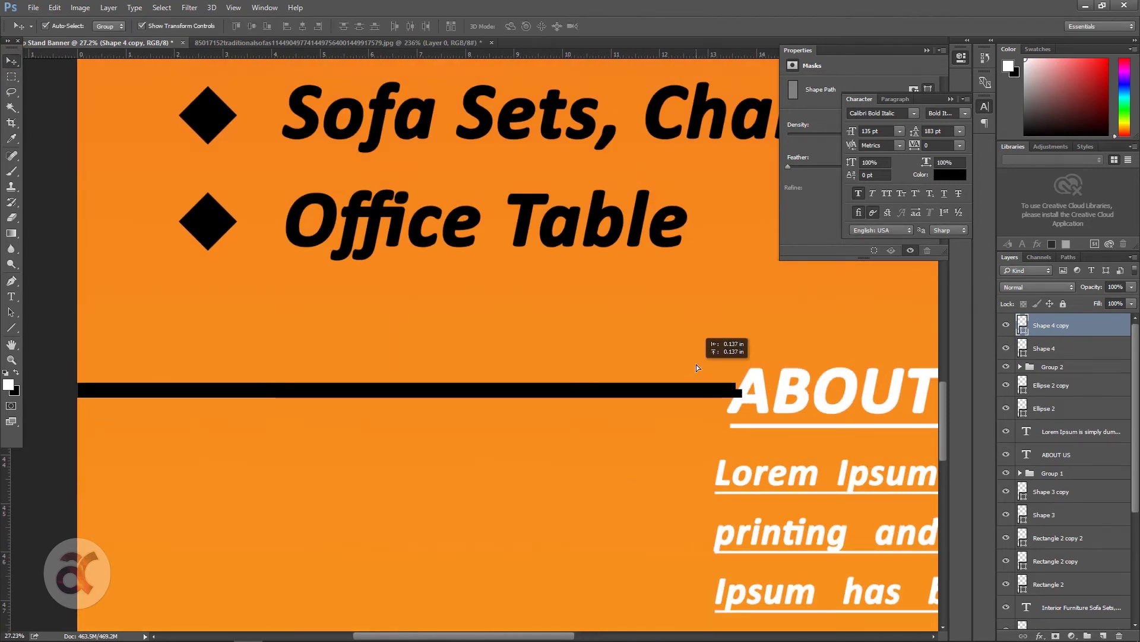
left_click_drag(657, 376, 647, 374)
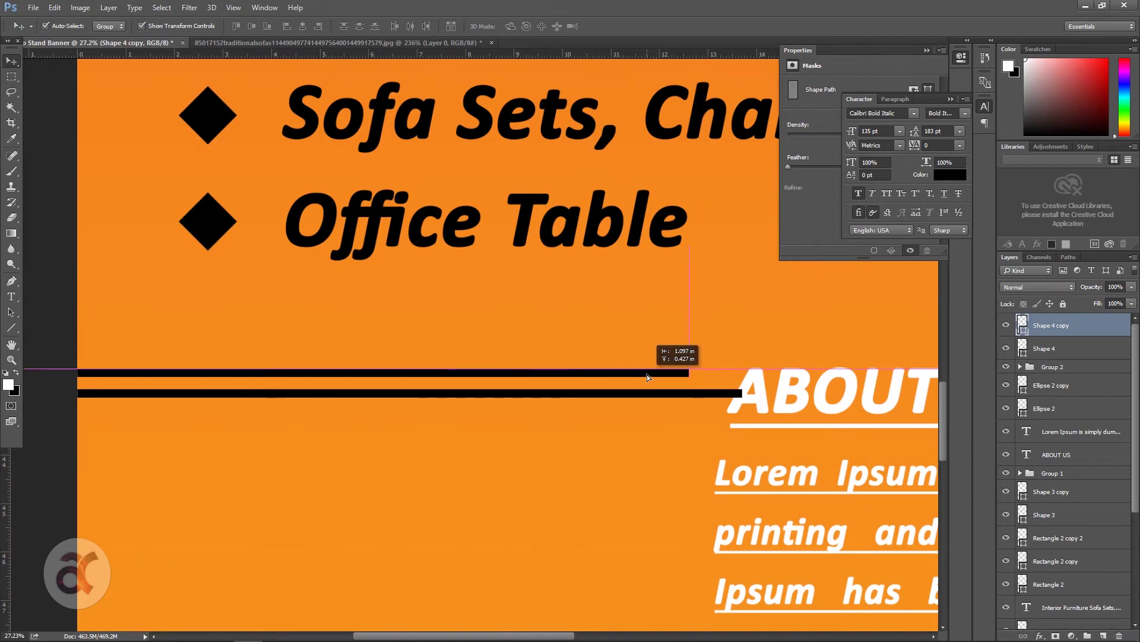
scroll(571, 404, "down", 1)
left_click_drag(133, 379, 177, 379)
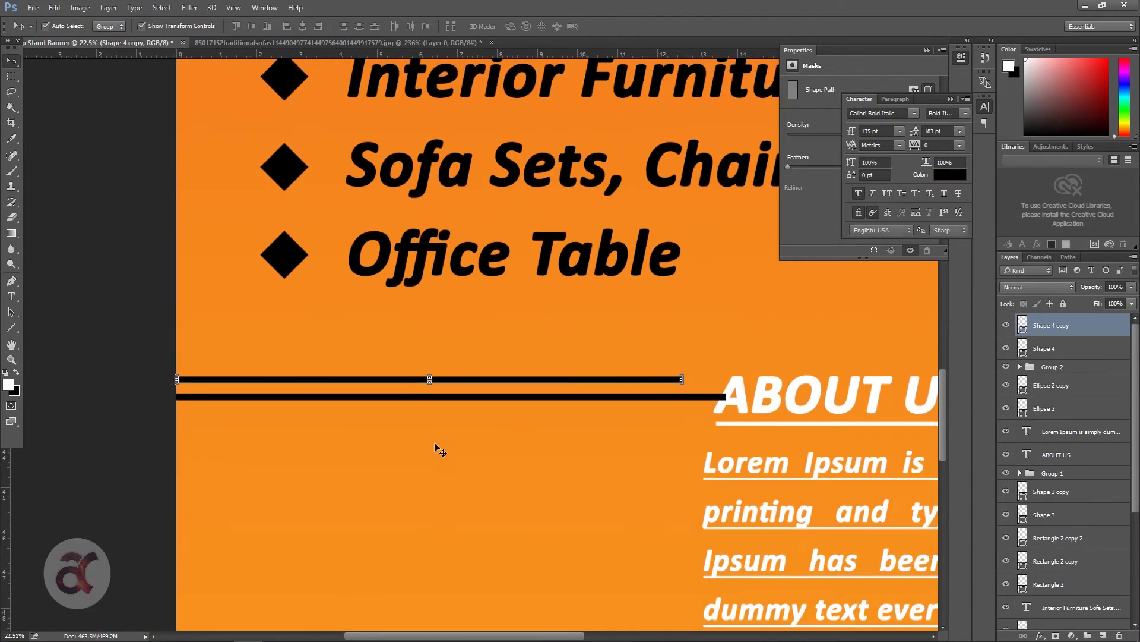
Step: Copy the line pair further down, flip it vertically and set it in place
left_click(481, 398, "shift")
left_click_drag(481, 397, 481, 568)
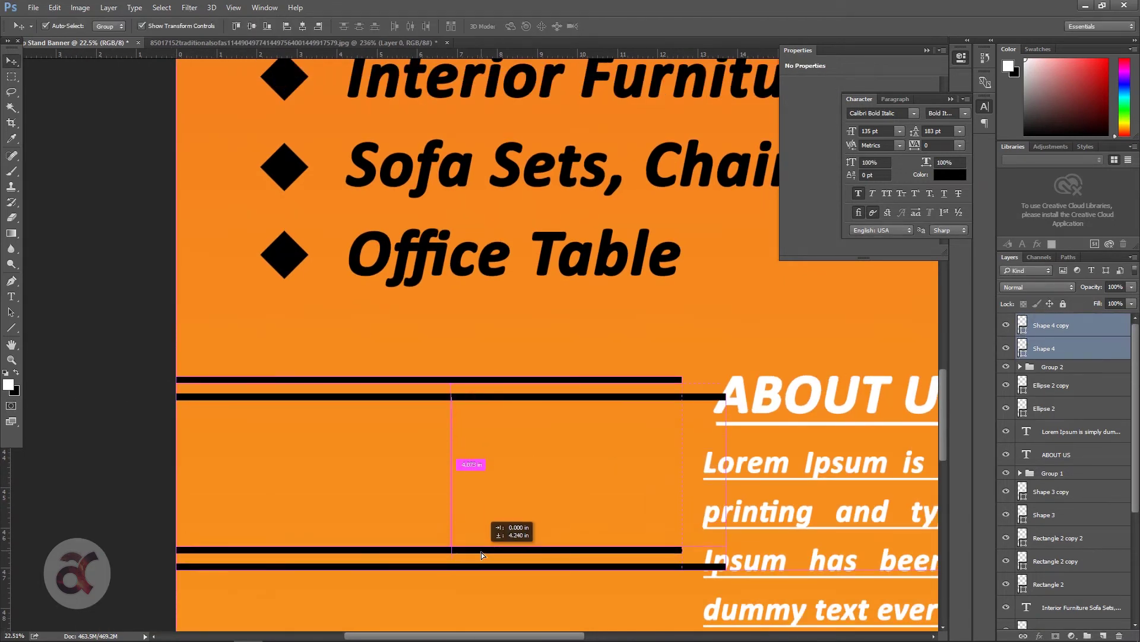
left_click(54, 7)
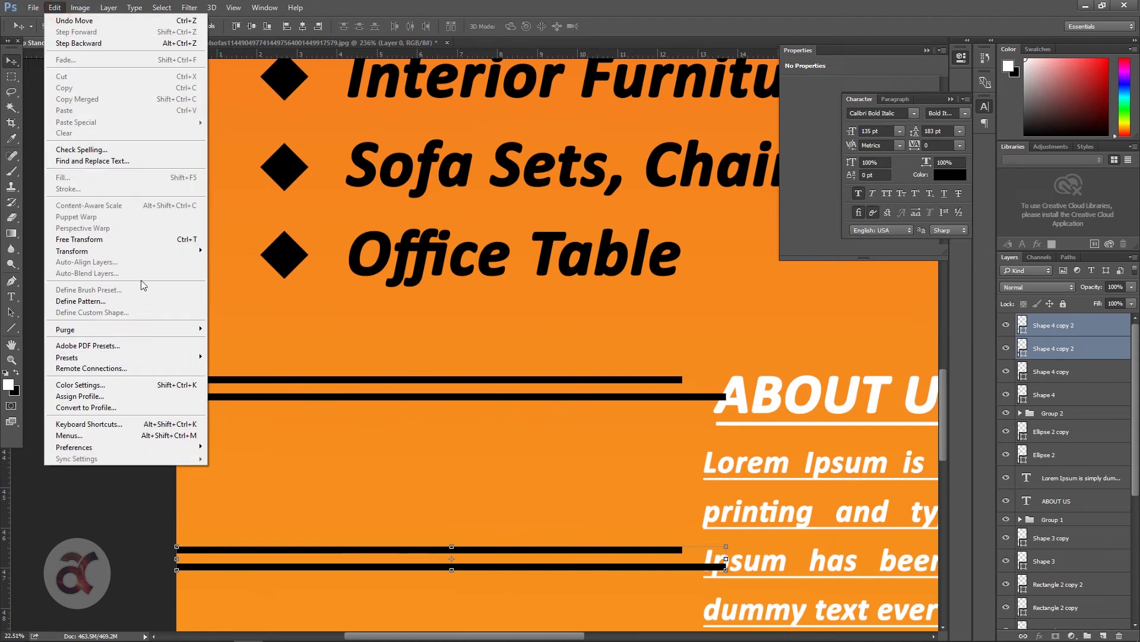
left_click(250, 450)
scroll(499, 449, "down", 2)
left_click_drag(567, 462, 567, 511)
Step: Group the four black line layers into Group 3
left_click(1052, 372, "shift")
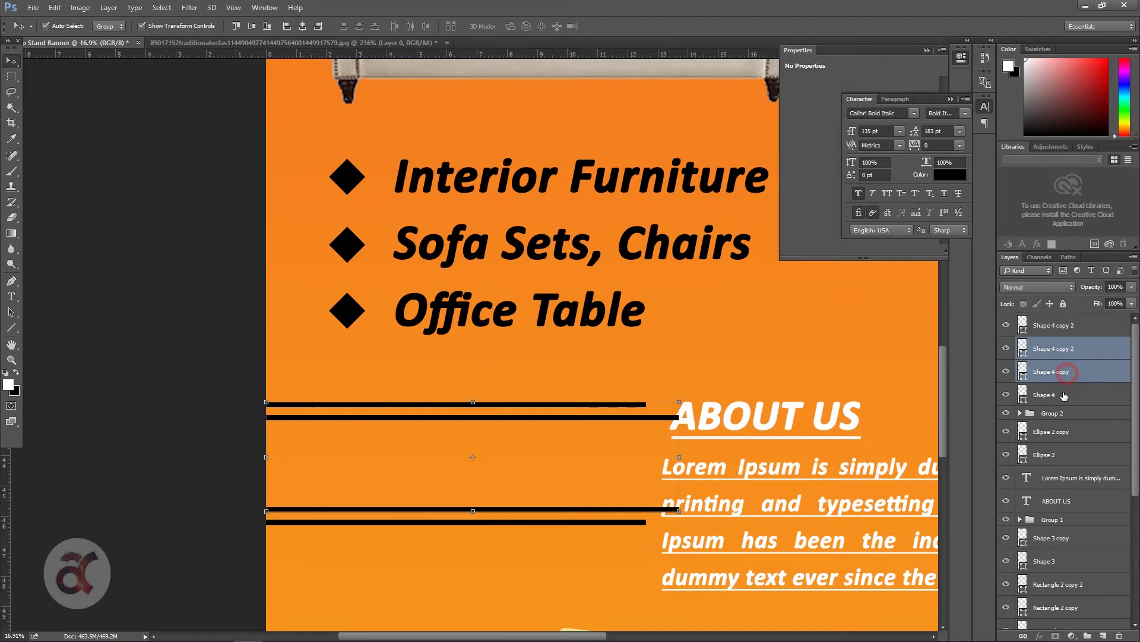
left_click(1052, 394, "shift")
left_click(1062, 334, "shift")
left_click(108, 7)
left_click(128, 291)
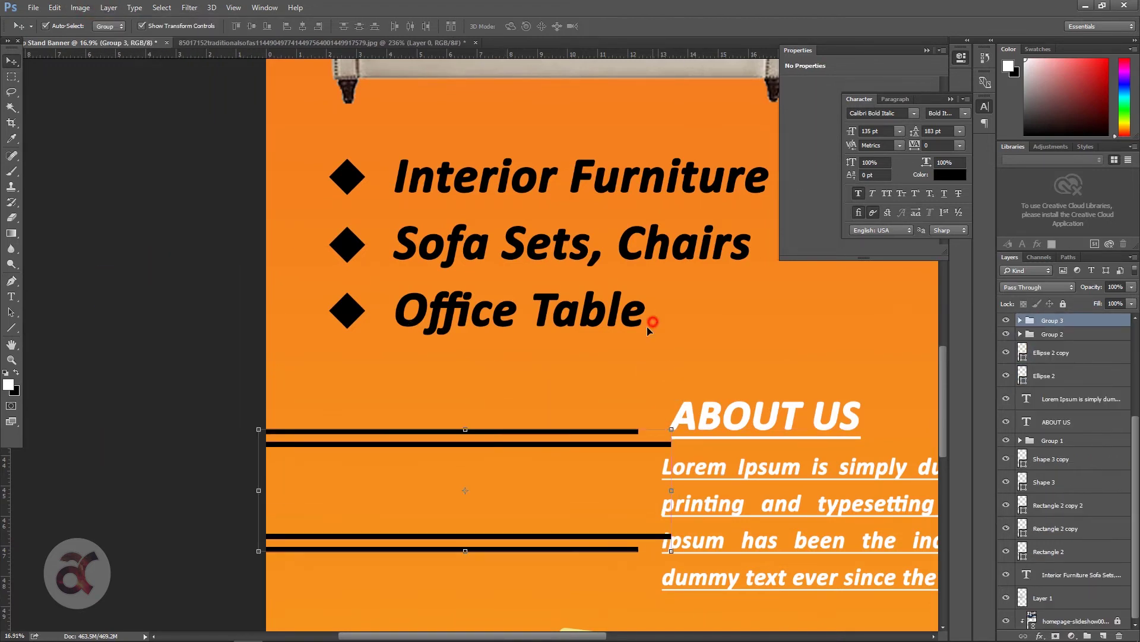
Step: Scale the ABOUT US heading and Lorem Ipsum paragraph to about 88% and shift them down-right
left_click(654, 317)
scroll(648, 466, "down", 5, "alt")
left_click(669, 441)
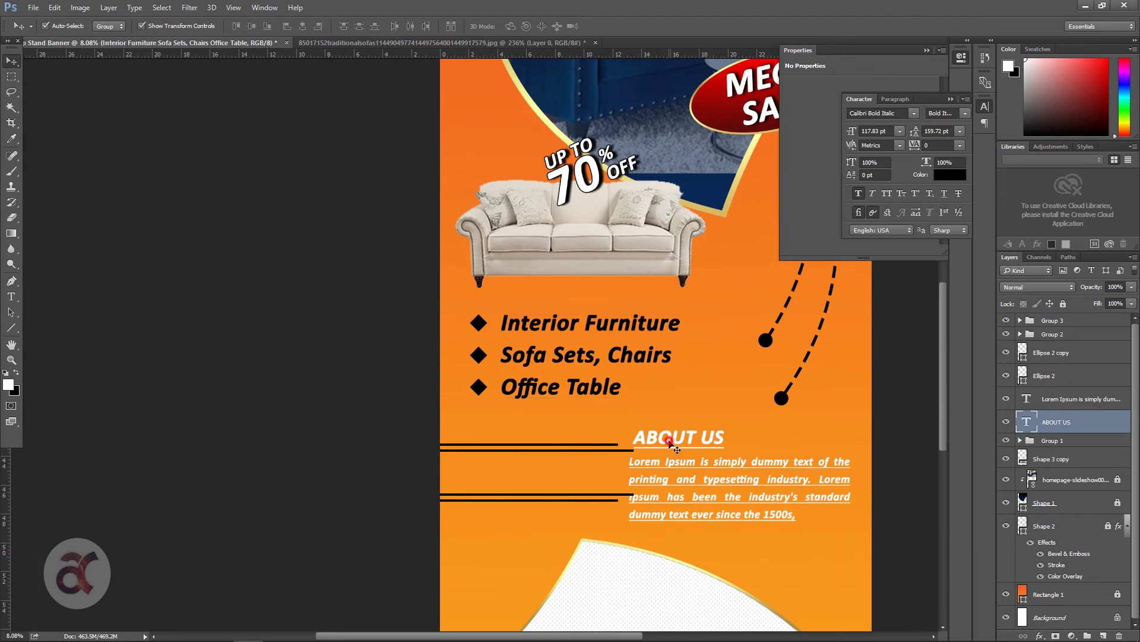
left_click(715, 466, "shift")
key("ctrl+t")
left_click_drag(628, 519, 655, 514)
left_click_drag(738, 442, 735, 452)
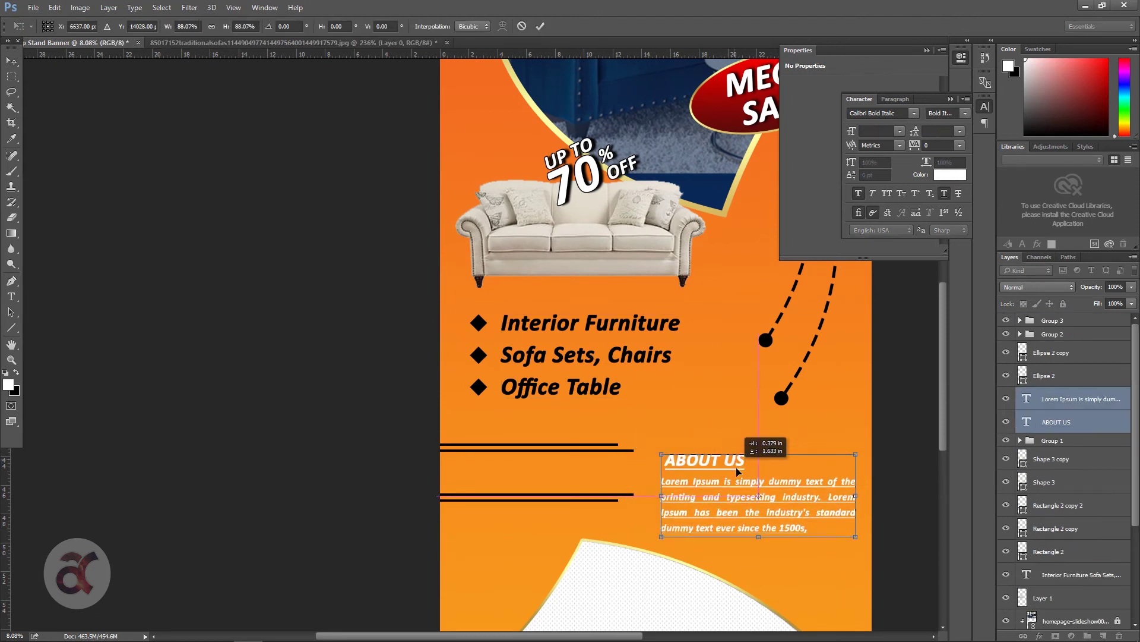
key("Return")
left_click(555, 504)
scroll(554, 504, "up", 3, "alt")
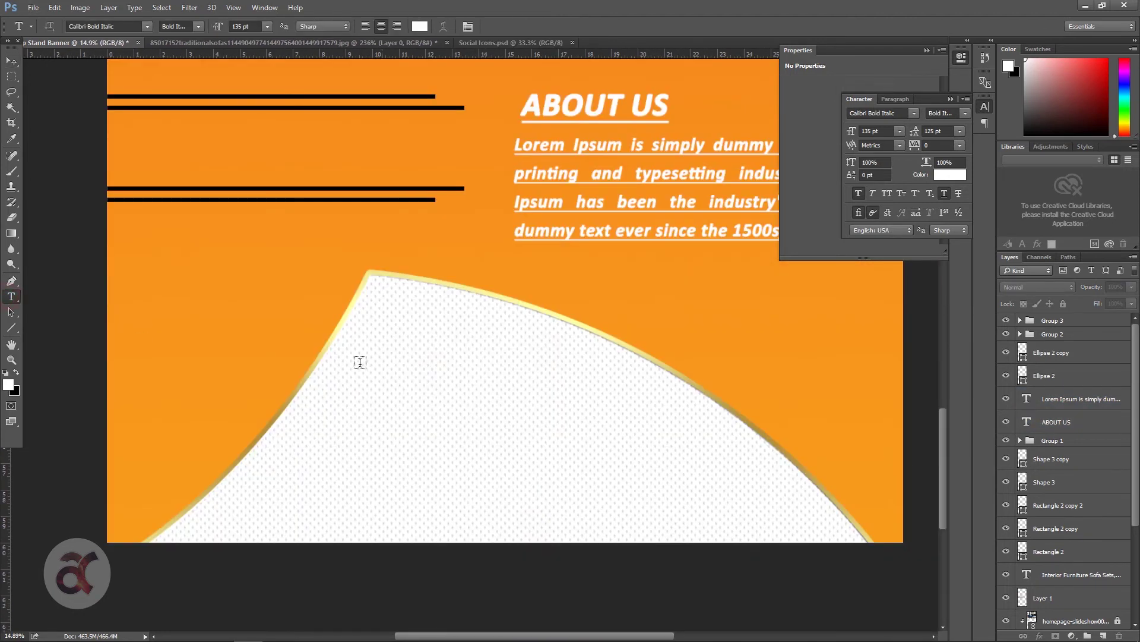
Step: Start a text line on the white curve in black Light Italic
left_click(356, 359)
key("ctrl+a")
left_click(949, 174)
left_click(772, 538)
left_click(1026, 369)
left_click(943, 162)
left_click(946, 113)
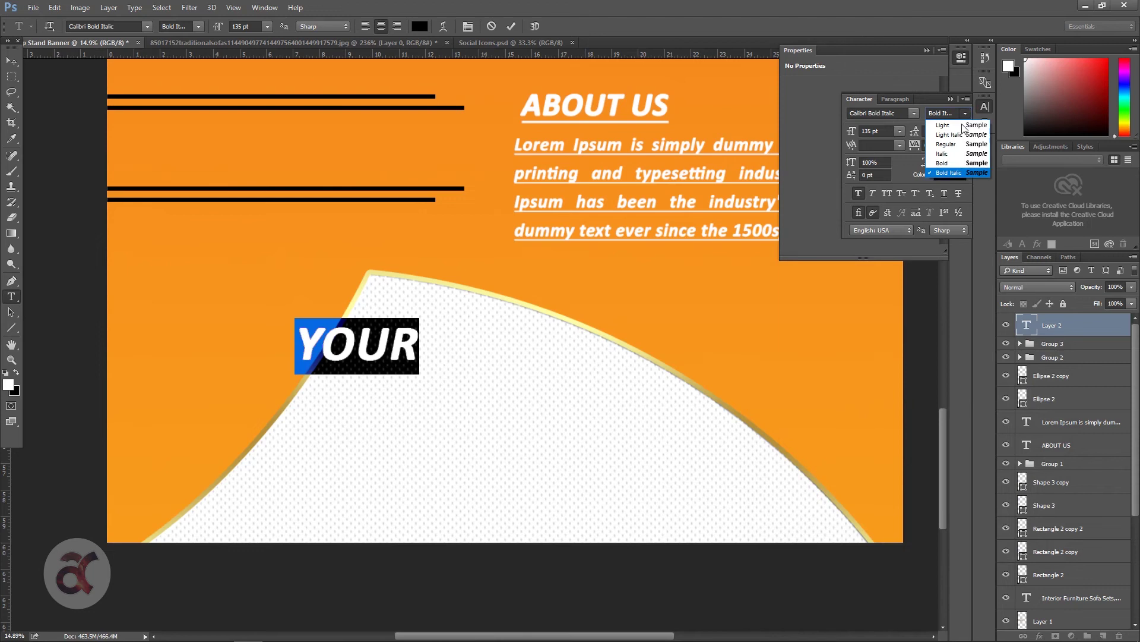
left_click(946, 129)
Step: Type the contact, email and website placeholder lines at 72 pt
type("CONTACT HERE")
key("ctrl+a")
key("ctrl+a")
left_click(878, 131)
type("72")
key("Return")
key("Return")
type("YOUR EM")
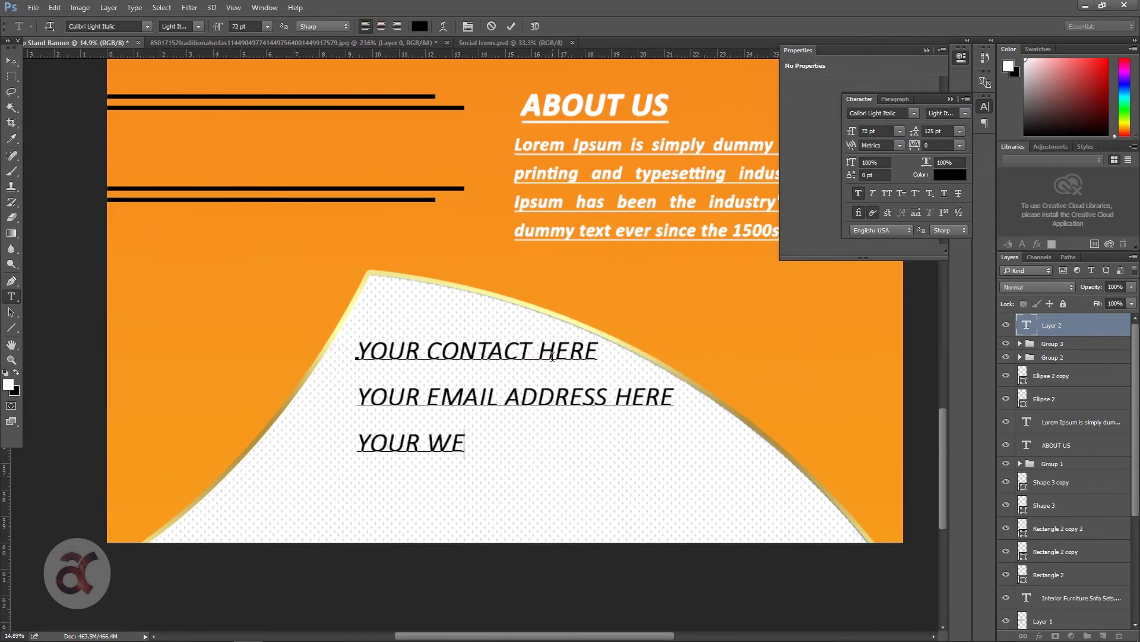
key("BackSpace")
key("BackSpace")
key("BackSpace")
type("R WEBSITE HERE")
key("ctrl+a")
Step: Move the contact text down-right, tighten its line spacing, and drag in the contact icons
left_click(11, 61)
mouse_move(484, 359)
left_mouse_down()
mouse_move(525, 403)
mouse_move(493, 419)
left_mouse_up()
double_click(525, 404)
key("alt+Up")
key("alt+Up")
key("alt+Up")
key("ctrl+Return")
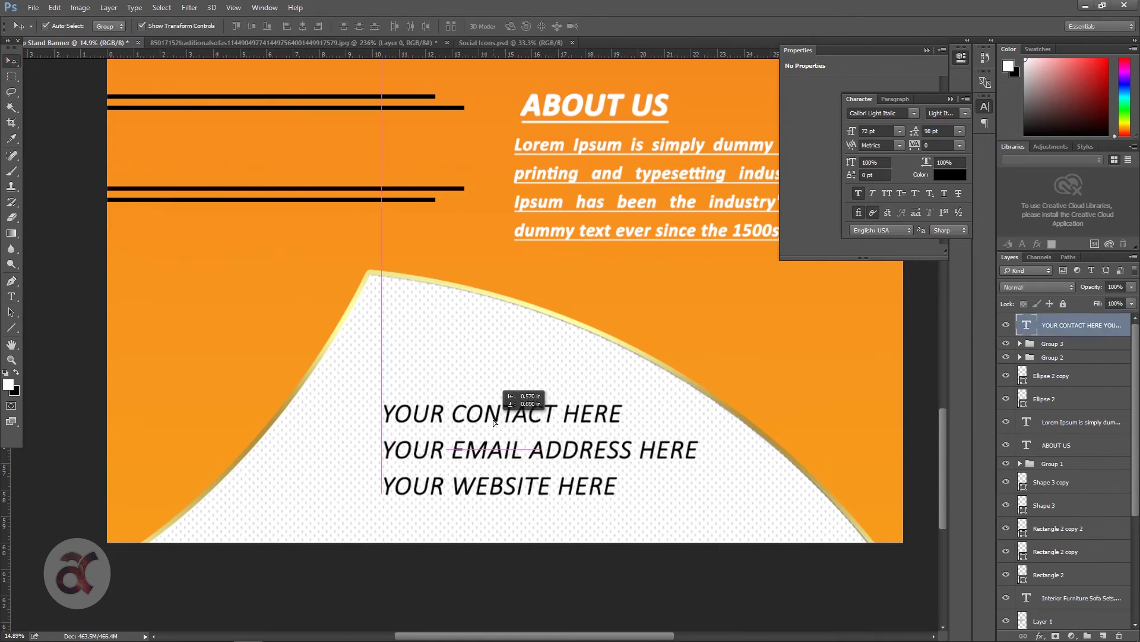
key("ctrl+Tab")
left_click_drag(438, 249, 357, 387)
scroll(340, 557, "up", 2)
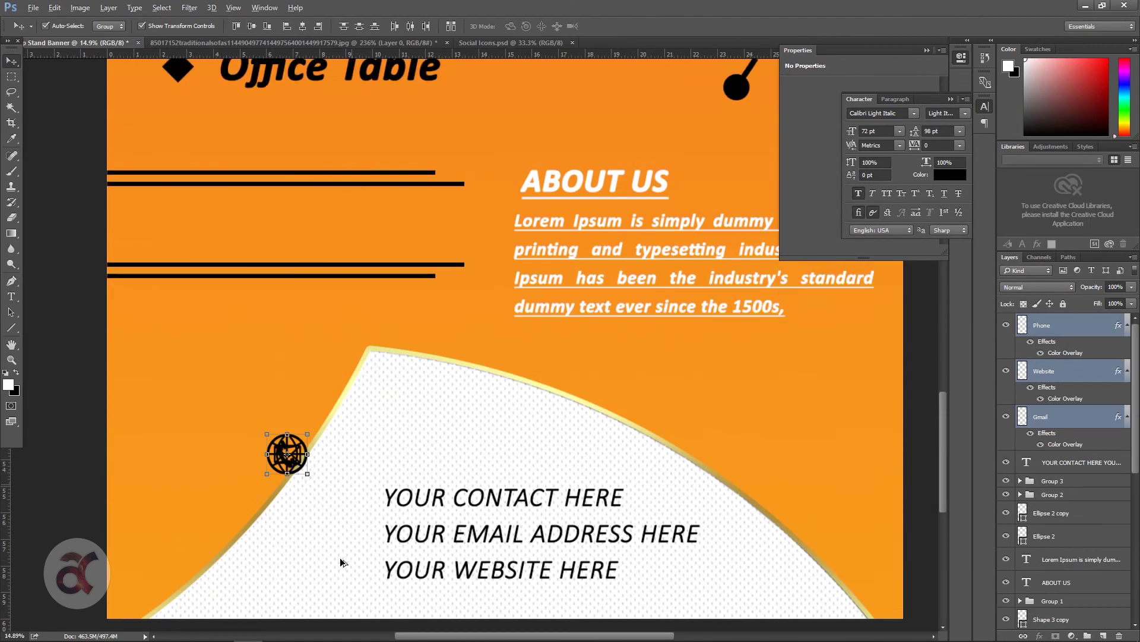
Step: Place the globe and envelope icons beside their contact lines
scroll(253, 239, "up", 3)
mouse_move(252, 239)
left_mouse_down()
mouse_move(421, 363)
mouse_move(458, 301)
mouse_move(375, 289)
mouse_move(375, 455)
left_mouse_up()
key("Return")
left_click(1044, 370)
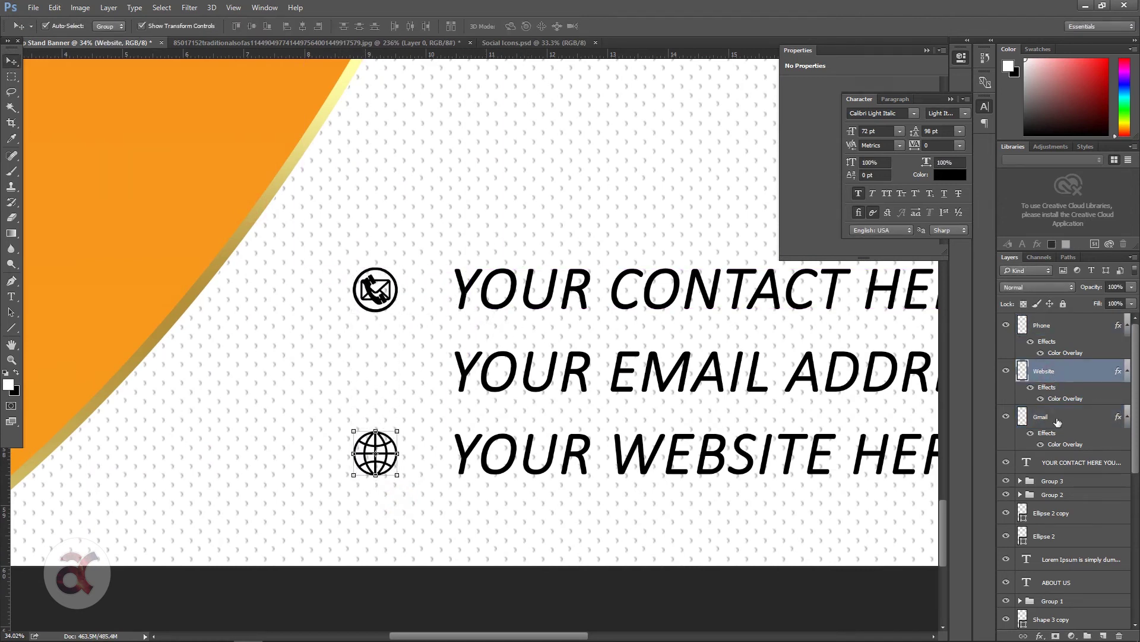
left_click(1058, 417)
left_click_drag(376, 289, 376, 346)
scroll(511, 262, "down", 3)
Step: Bring in the Instagram, Twitter and Facebook icons, shrink them to about a quarter, and set them between the black lines
left_click(519, 42)
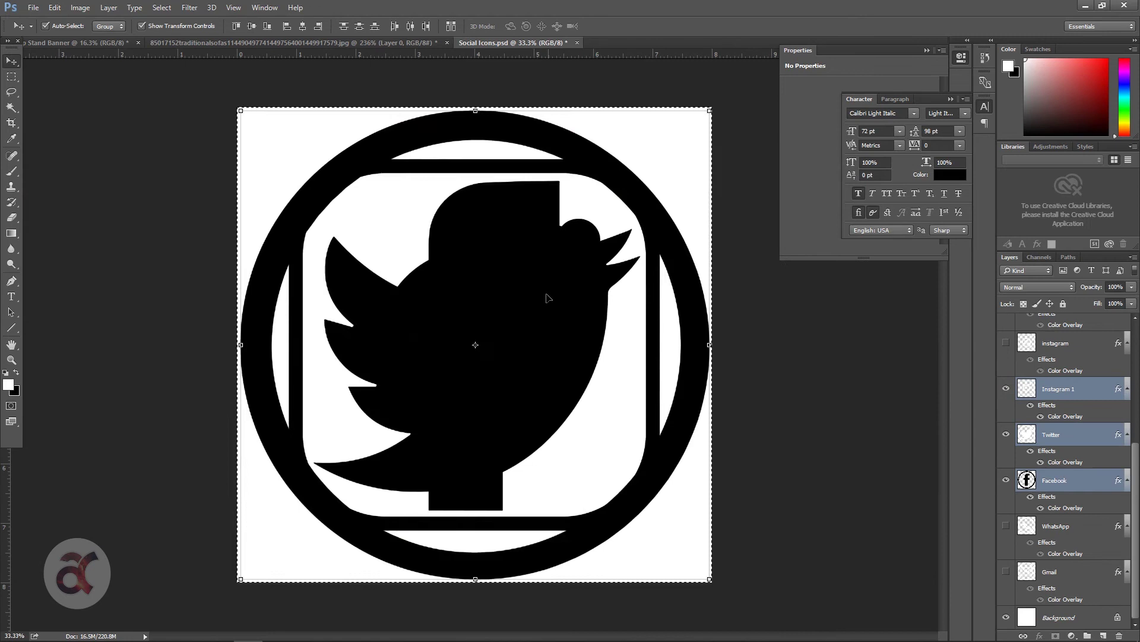
left_click_drag(548, 299, 476, 275)
key("ctrl+t")
scroll(475, 275, "up", 2)
left_click_drag(594, 486, 433, 339)
mouse_move(410, 217)
left_mouse_down()
mouse_move(414, 238)
mouse_move(303, 241)
left_mouse_up()
key("Return")
Step: Space the Facebook icon out to the right and rescale all three social icons together
left_click(1065, 328)
left_click(1046, 416)
mouse_move(406, 242)
left_mouse_down()
mouse_move(493, 242)
mouse_move(509, 266)
mouse_move(482, 244)
left_mouse_up()
left_click(1045, 371, "ctrl")
left_click(1046, 324, "ctrl")
key("ctrl+t")
key("Return")
key("ctrl+minus")
key("ctrl+minus")
key("ctrl+minus")
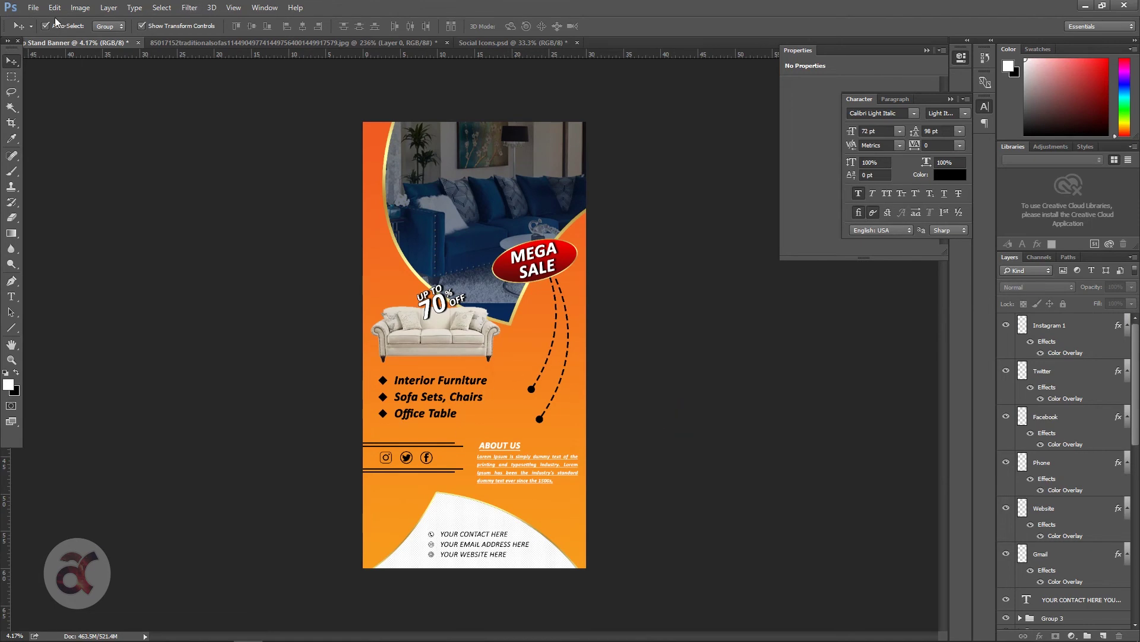
left_click(34, 8)
left_click(68, 244)
Step: Place the rapid-prototyping chair photo as a linked image and enlarge it
double_click(273, 417)
mouse_move(501, 329)
left_mouse_down()
mouse_move(636, 233)
mouse_move(585, 270)
left_mouse_up()
key("Return")
scroll(458, 380, "up", 5)
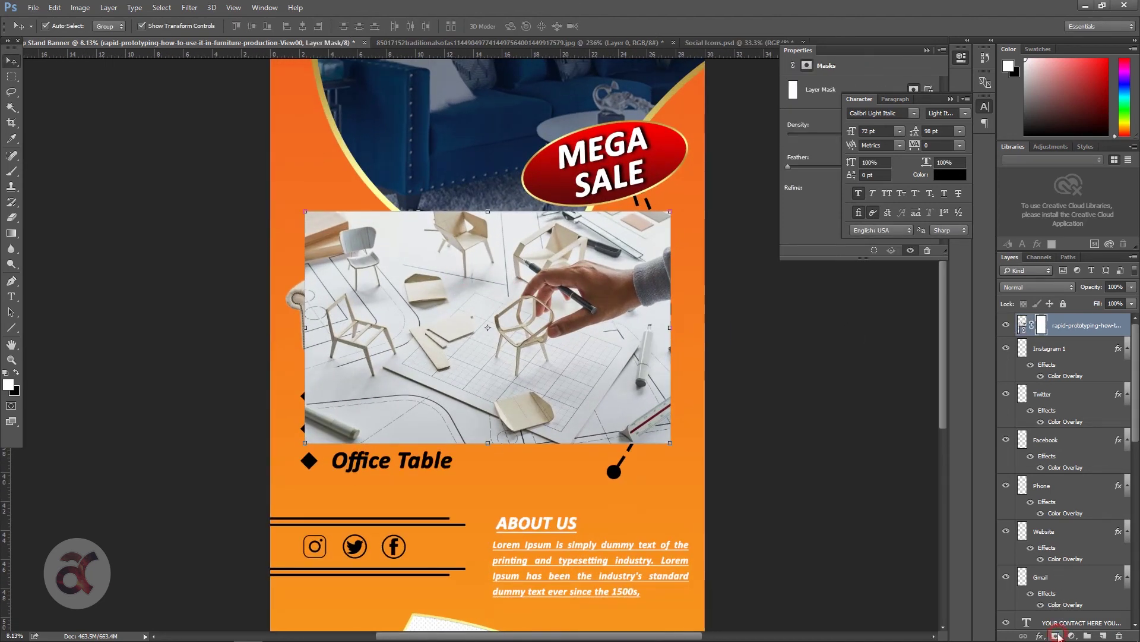
Step: Erase the photo's mask to reveal the sofa and bullet list
left_click(12, 218)
right_click(390, 259)
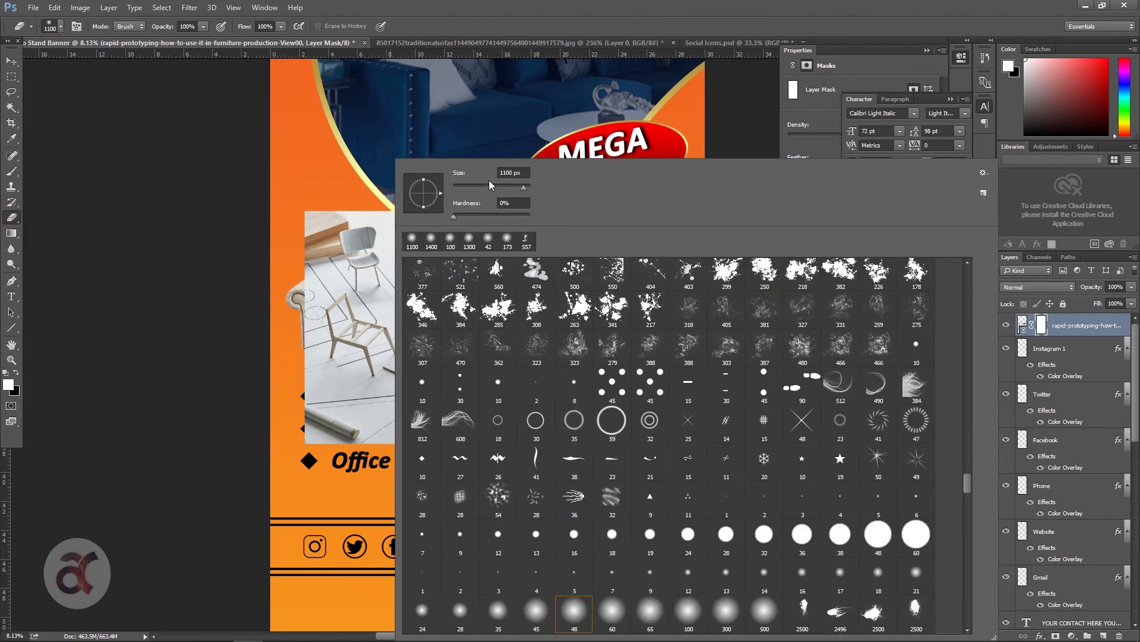
key("Return")
mouse_move(255, 242)
left_mouse_down()
mouse_move(247, 407)
mouse_move(522, 511)
mouse_move(615, 522)
mouse_move(594, 493)
mouse_move(191, 382)
mouse_move(280, 166)
mouse_move(359, 130)
left_mouse_up()
Step: Shift the photo down about 90 px and scale it to about 163%
key("v")
mouse_move(653, 277)
left_mouse_down()
mouse_move(655, 331)
mouse_move(782, 187)
left_mouse_up()
key("ctrl+t")
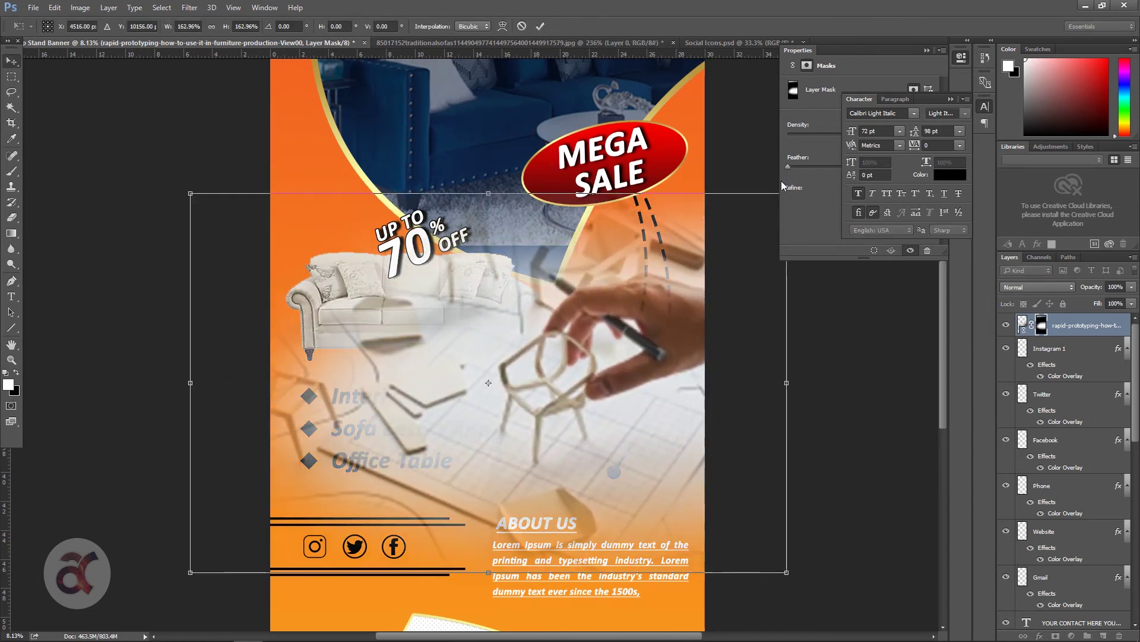
left_click_drag(659, 336, 647, 333)
key("Return")
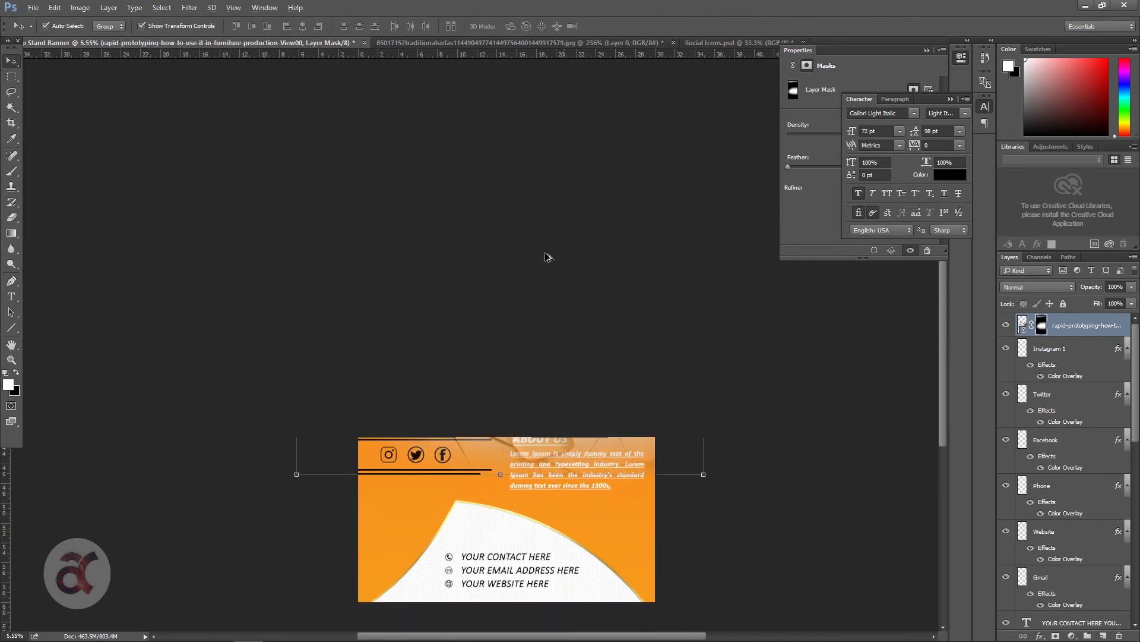
key("ctrl+0")
Step: Send the photo back to just above Rectangle 1 and fade it to about 28% opacity
left_click(109, 7)
mouse_move(120, 311)
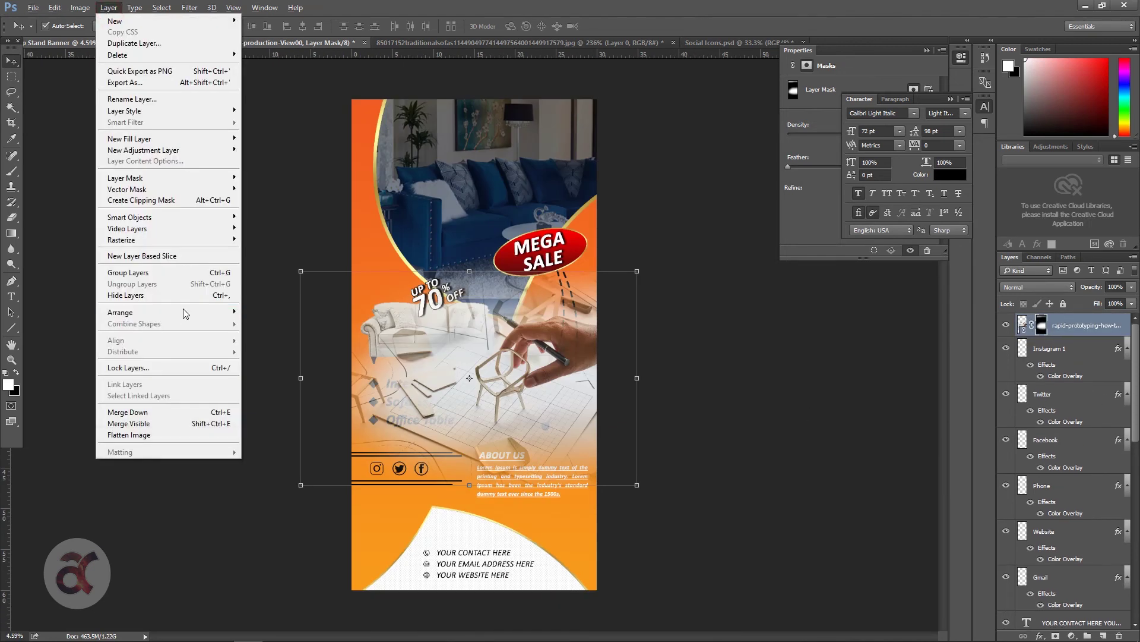
left_click(315, 346)
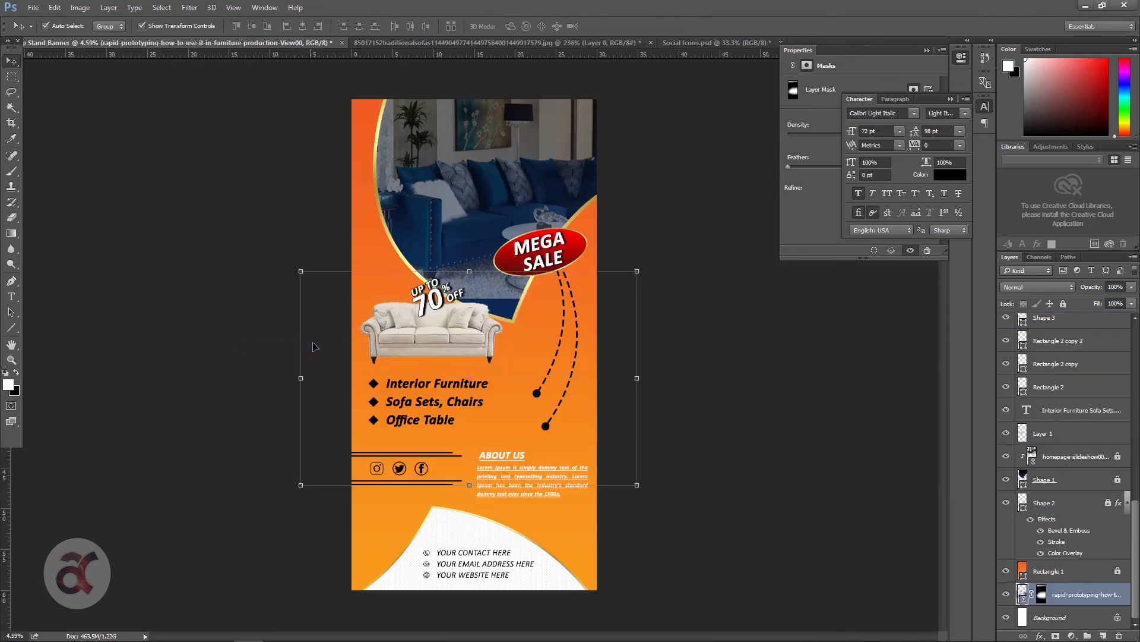
left_click_drag(1070, 609, 1069, 565)
left_click(1063, 571)
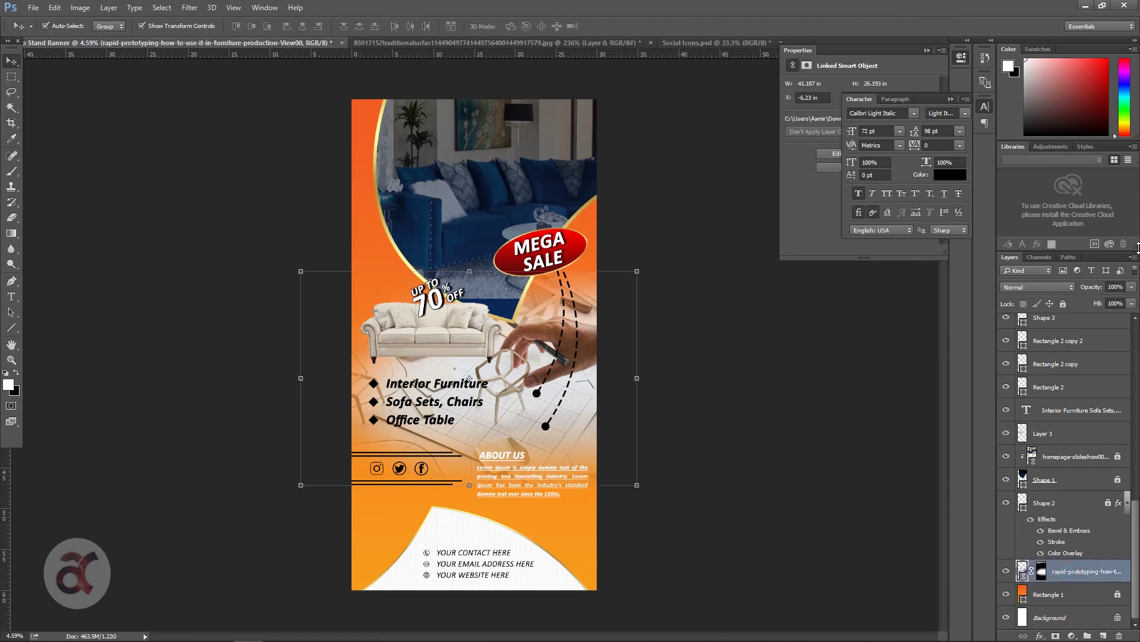
left_click_drag(1103, 304, 1088, 304)
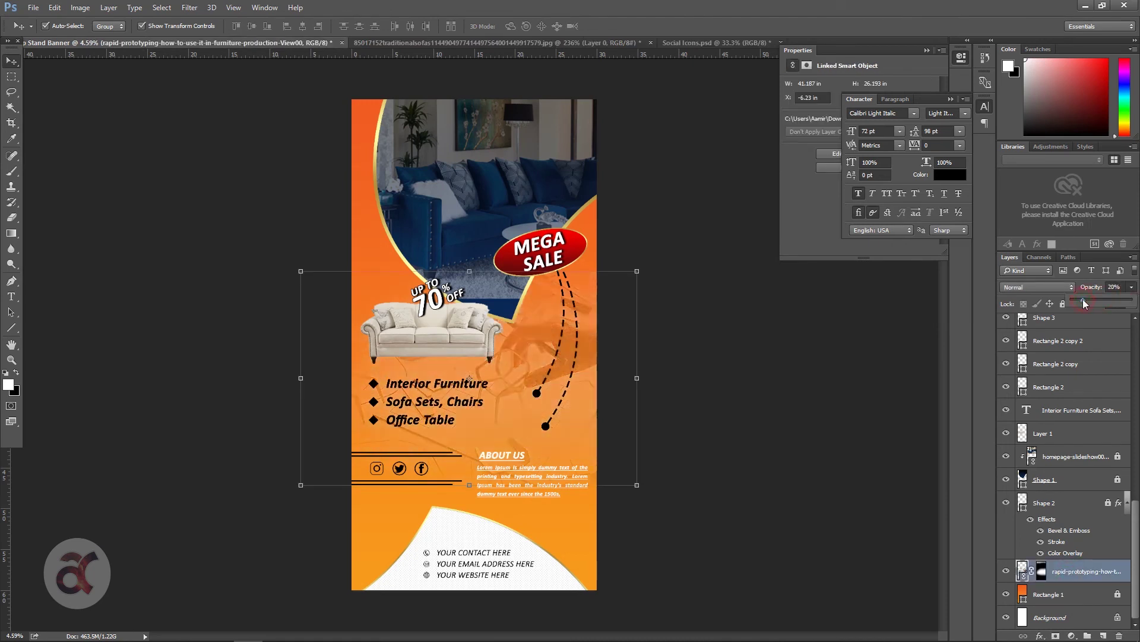
left_click(757, 419)
scroll(524, 323, "up", 1)
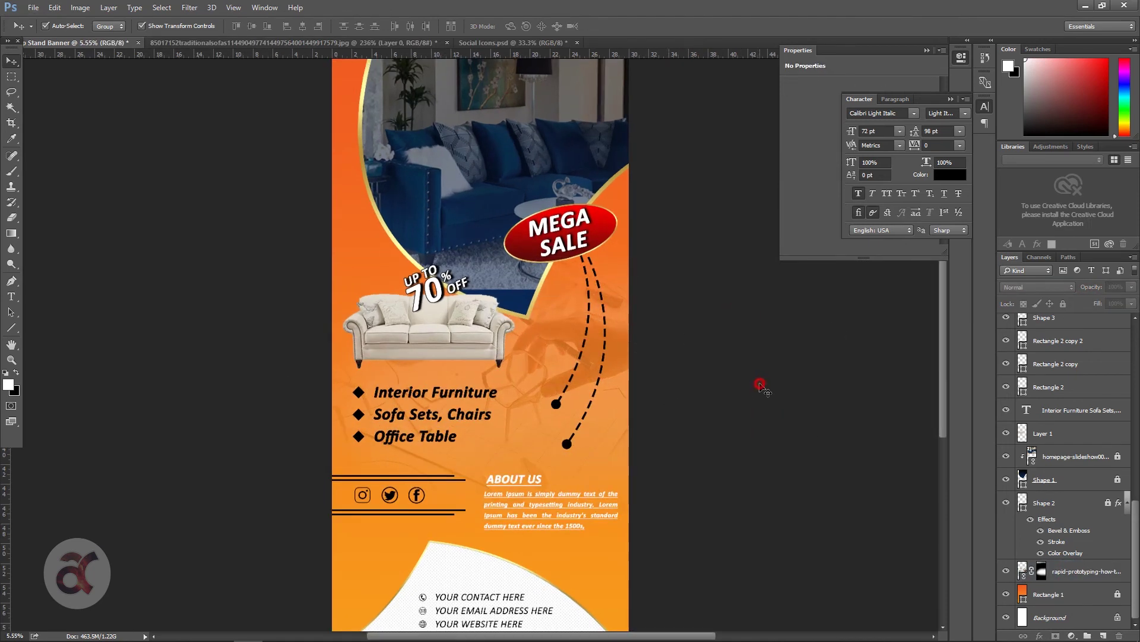
scroll(673, 335, "down", 1)
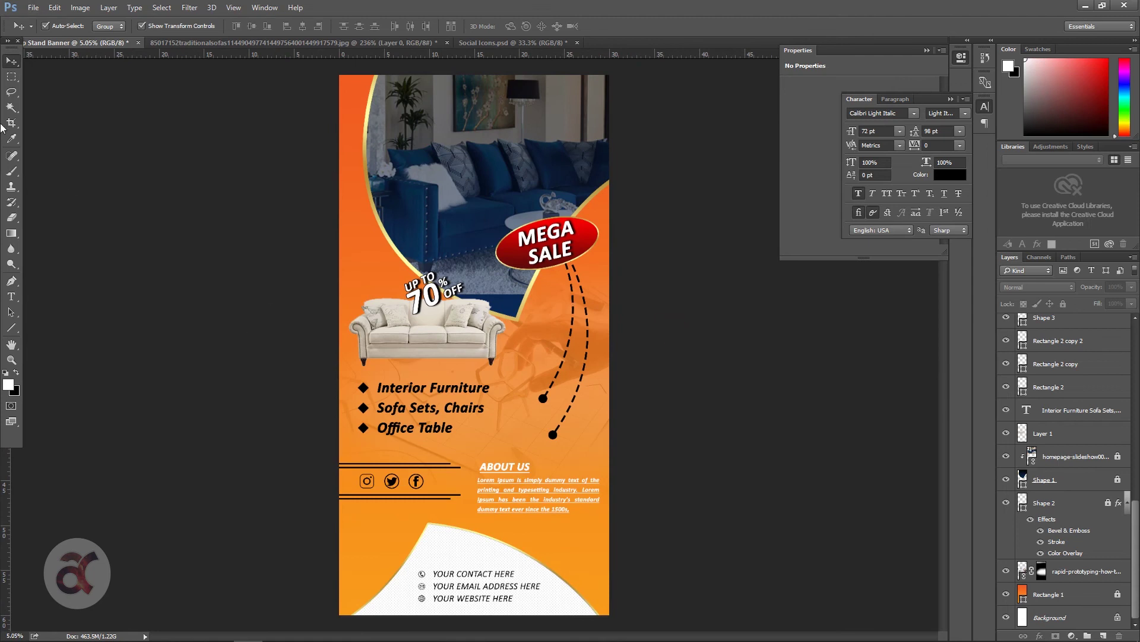
right_click(9, 81)
left_click(54, 88)
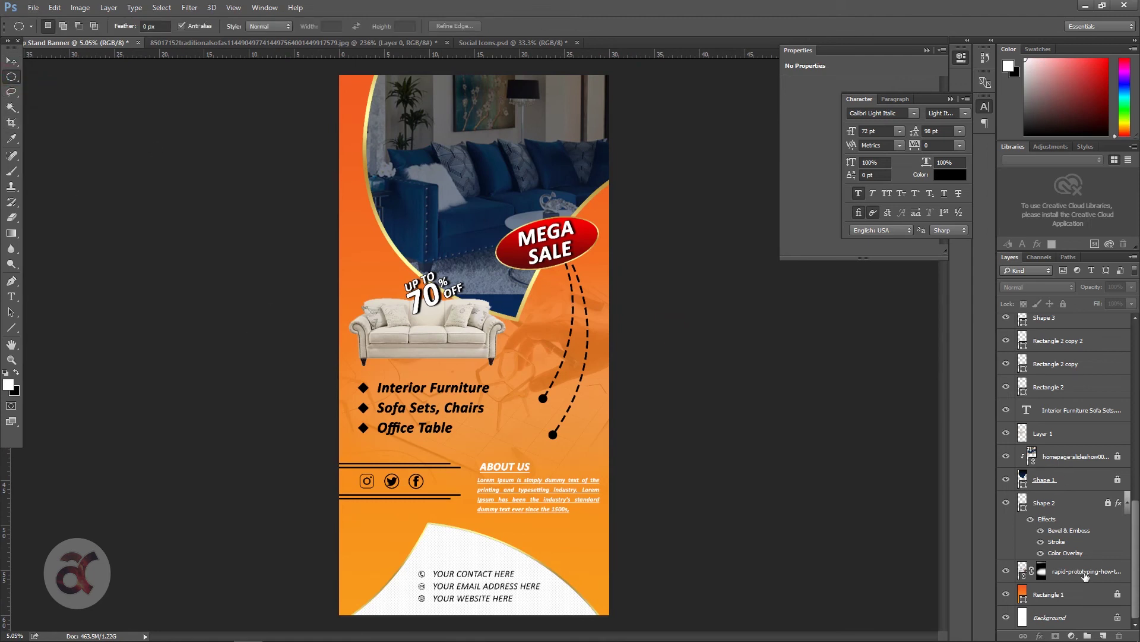
Step: Create a new layer named Flare Shap and ready a slightly larger brush
left_click(1103, 636)
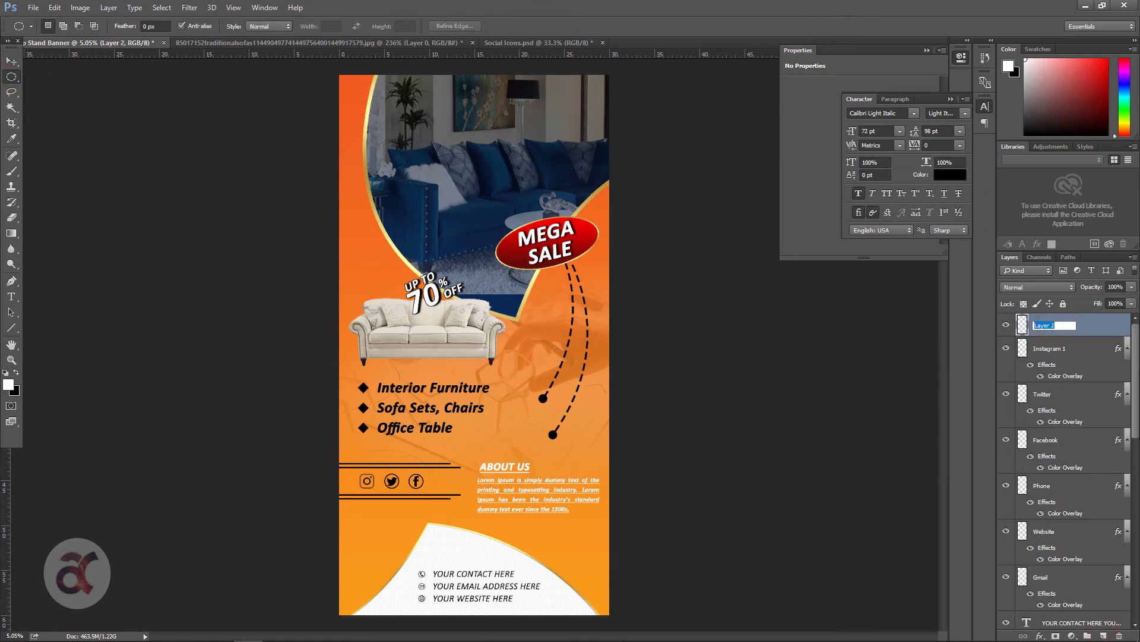
type("Flare Shap")
key("Return")
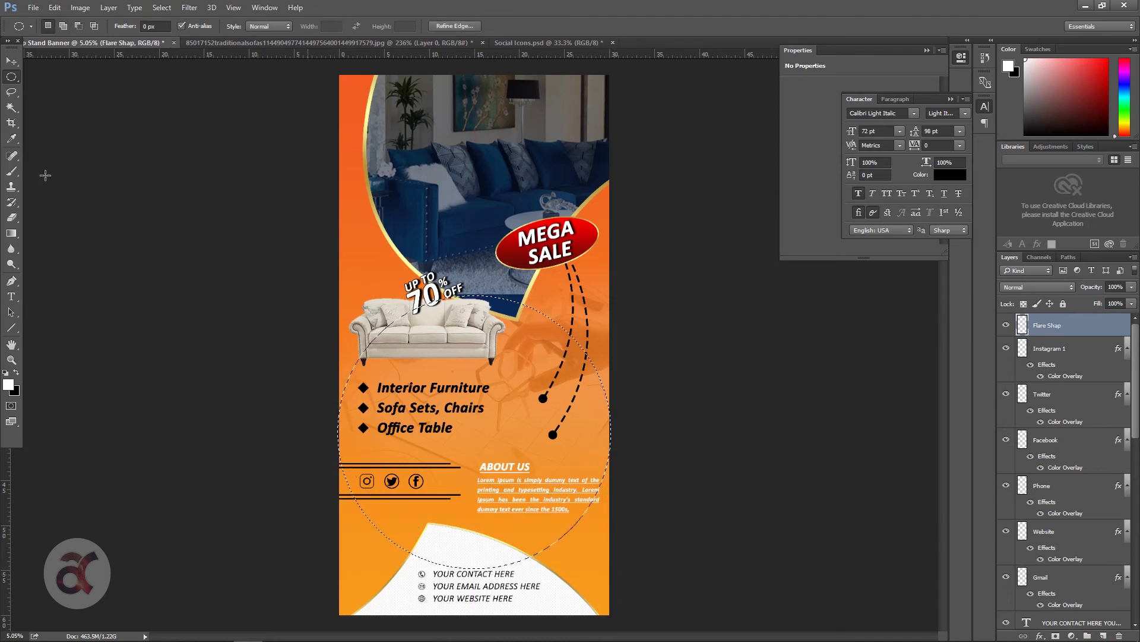
left_click(15, 171)
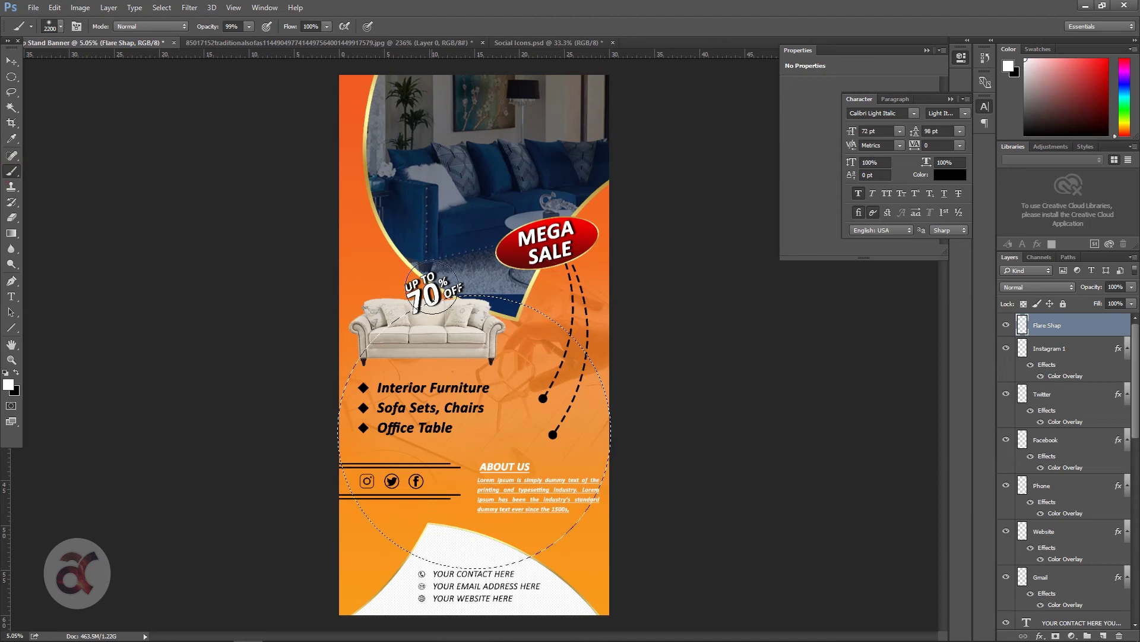
key("bracketright")
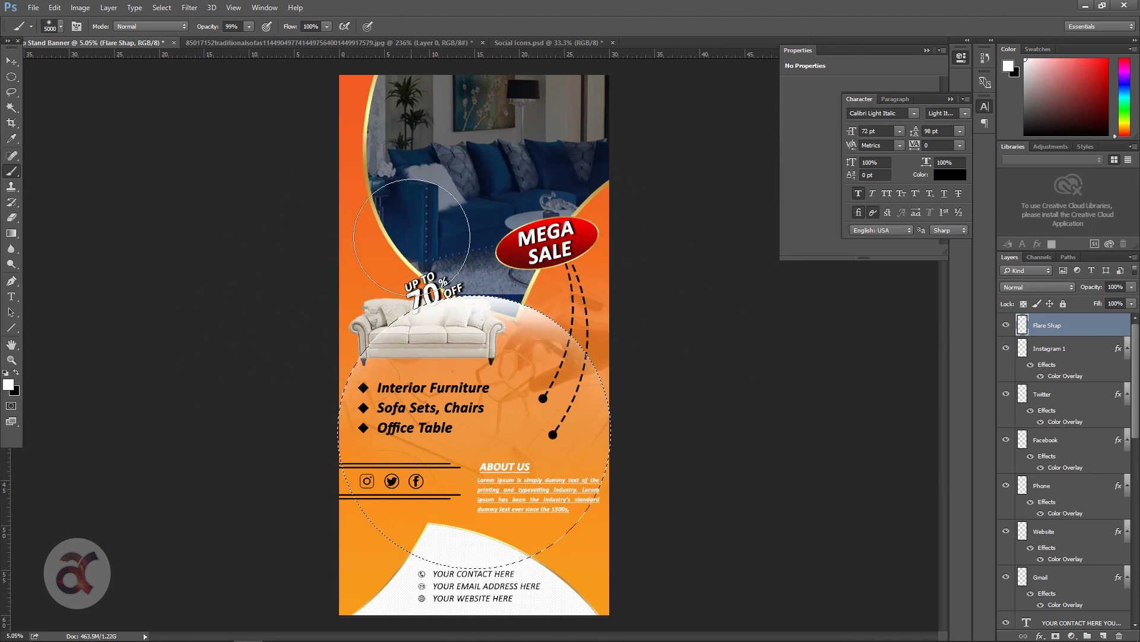
Step: Deselect, enlarge the flare to about 170%, move it over the list, and set 30% opacity
key("v")
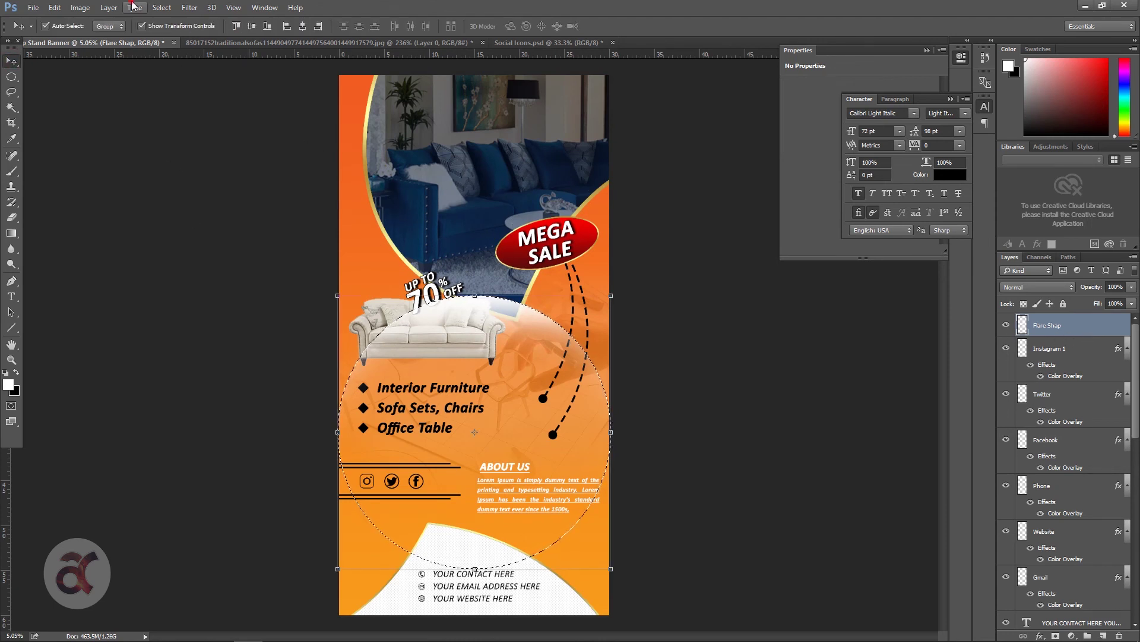
left_click(109, 7)
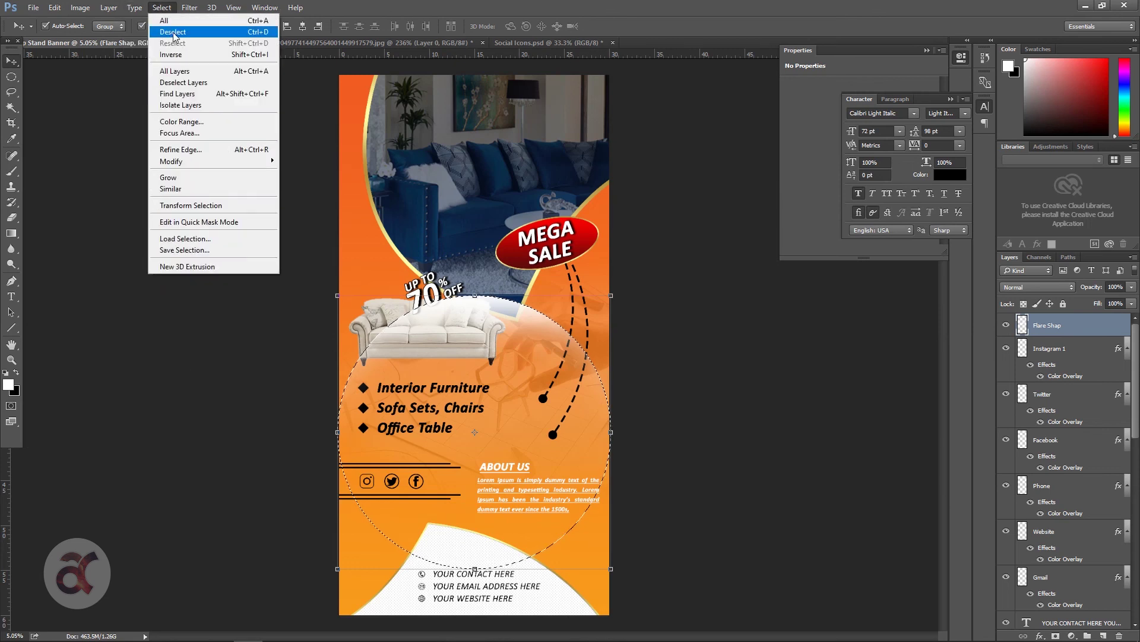
left_click(173, 31)
left_click_drag(611, 295, 798, 190)
key("Return")
mouse_move(420, 200)
left_mouse_down()
mouse_move(420, 385)
mouse_move(486, 385)
left_mouse_up()
left_click_drag(1119, 304, 1091, 307)
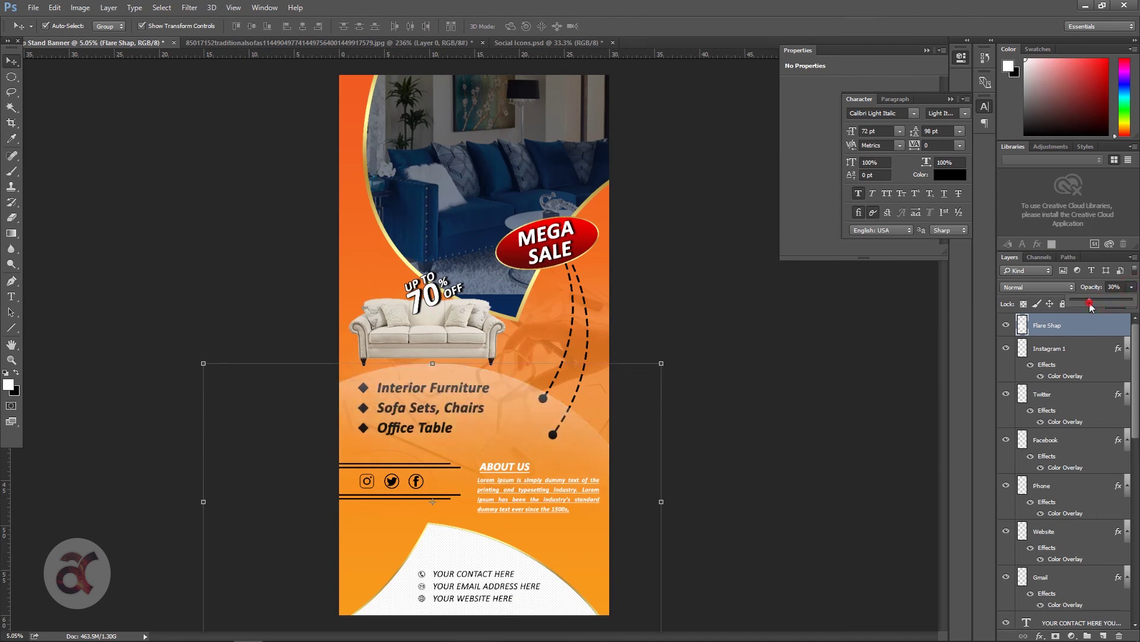
Step: Duplicate the flare, move the copy upward, rotate it about -15° and enlarge it to 118%
left_click(108, 7)
mouse_move(134, 7)
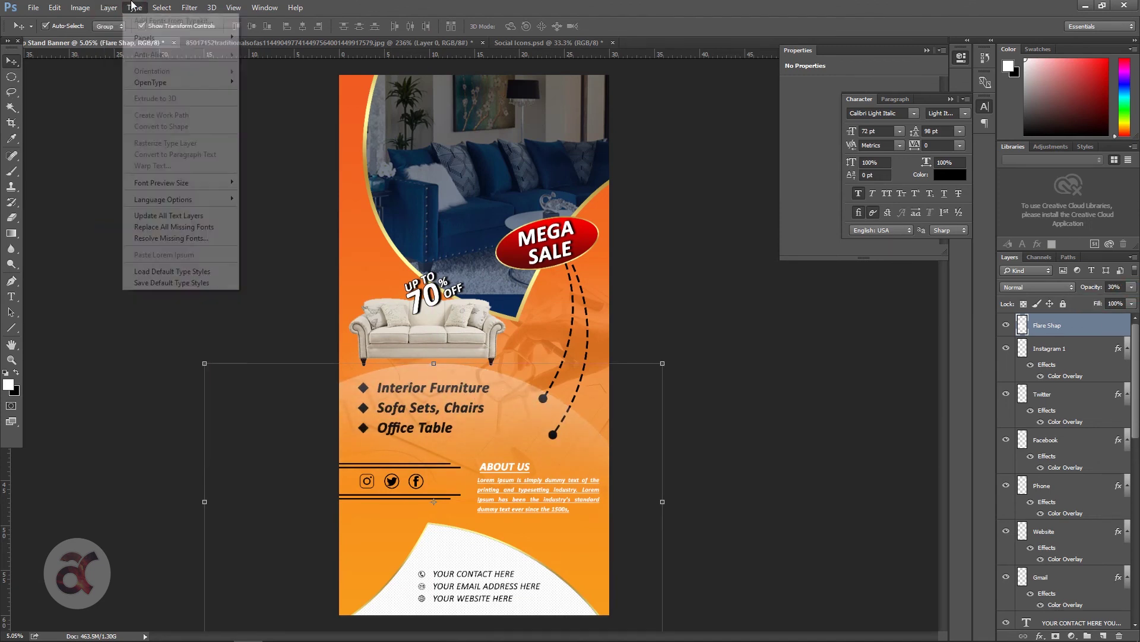
left_click(271, 104)
left_click_drag(434, 428, 442, 315)
key("ctrl+t")
mouse_move(689, 163)
left_mouse_down()
mouse_move(687, 37)
mouse_move(586, 249)
left_mouse_up()
left_click_drag(711, 288, 765, 305)
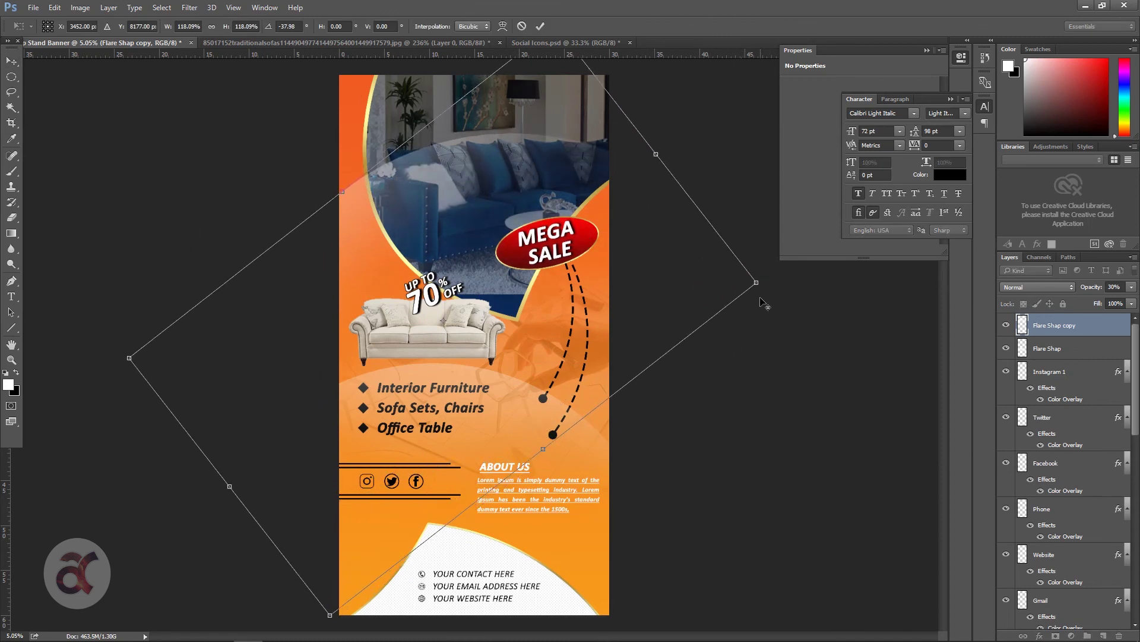
key("Return")
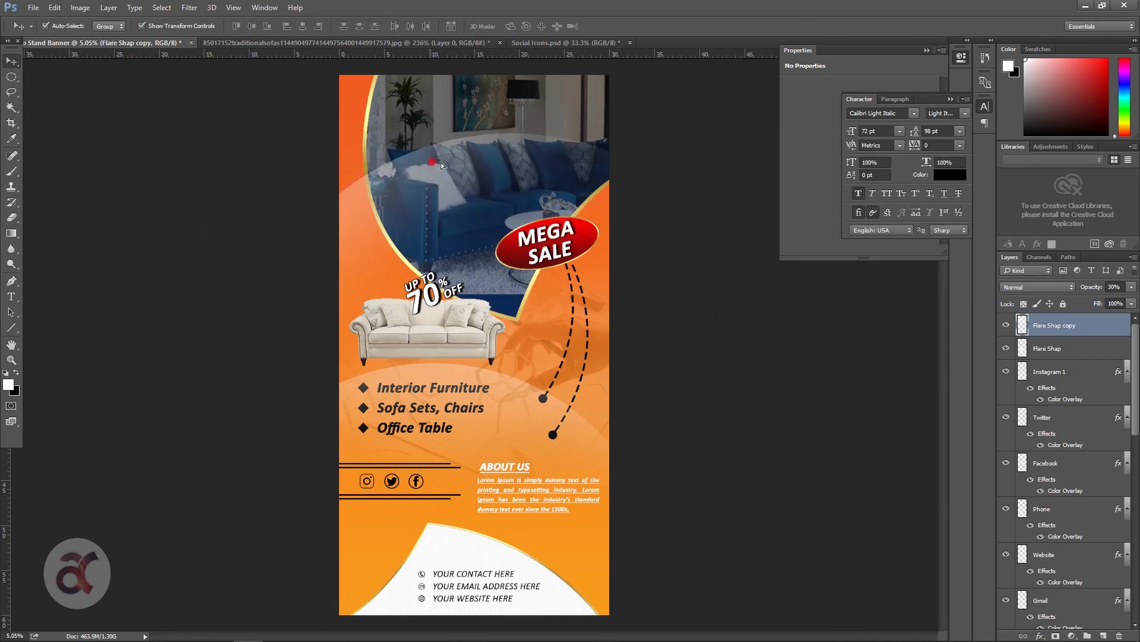
Step: Give the Flare Shap copy an orange gradient overlay and 73% opacity, then nudge it slightly
right_click(1056, 328)
left_click(932, 108)
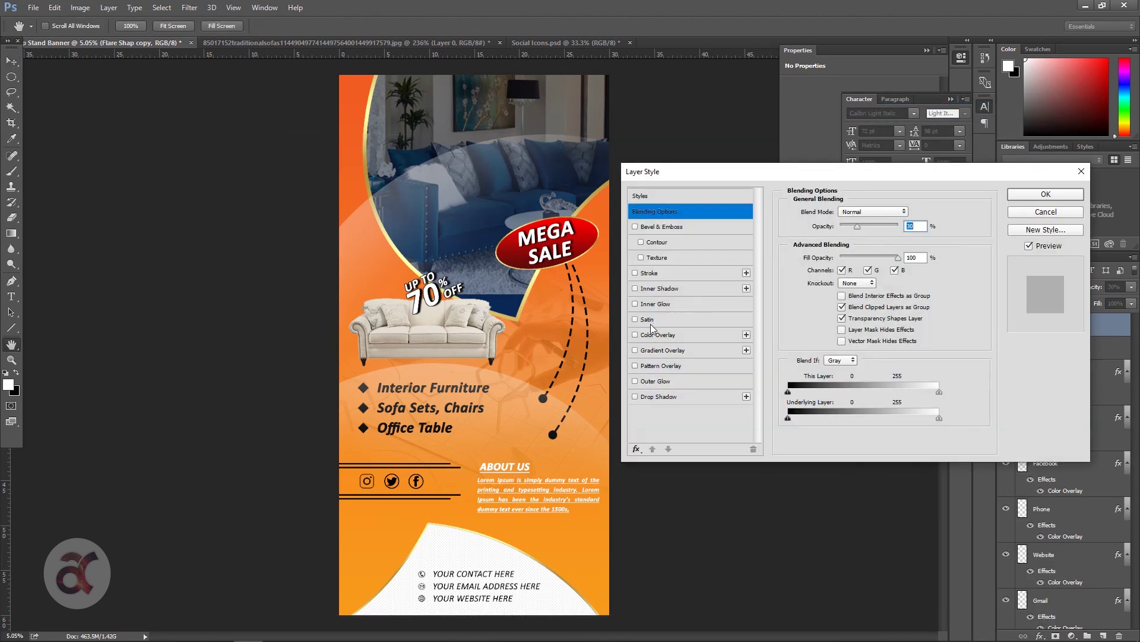
left_click(638, 350)
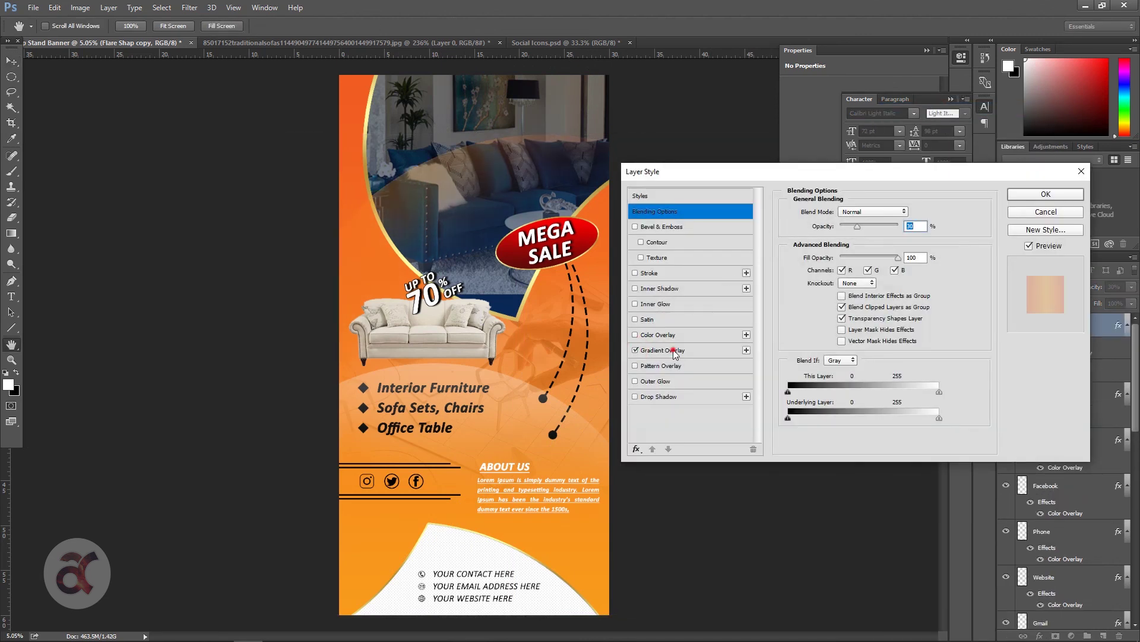
left_click(1045, 193)
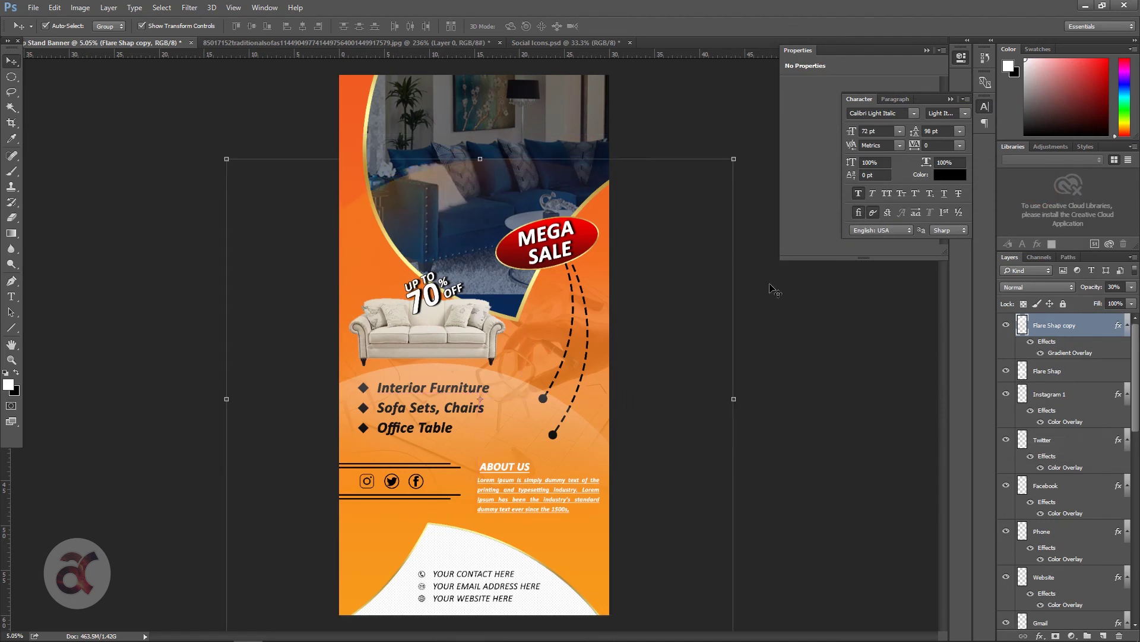
left_click_drag(1098, 303, 1124, 307)
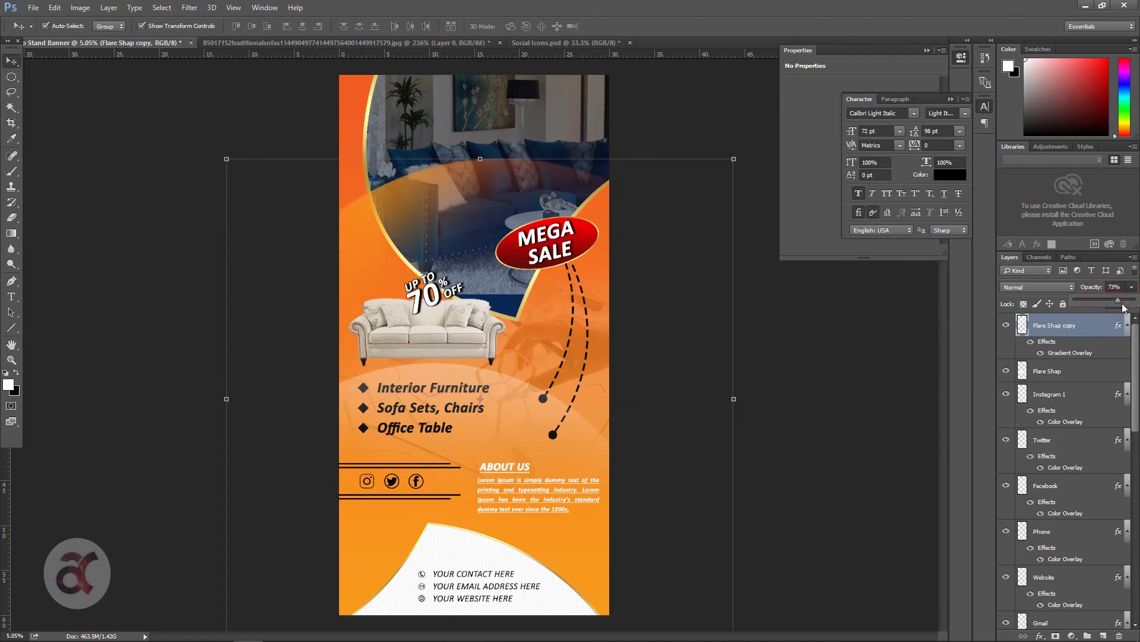
left_click_drag(588, 214, 592, 218)
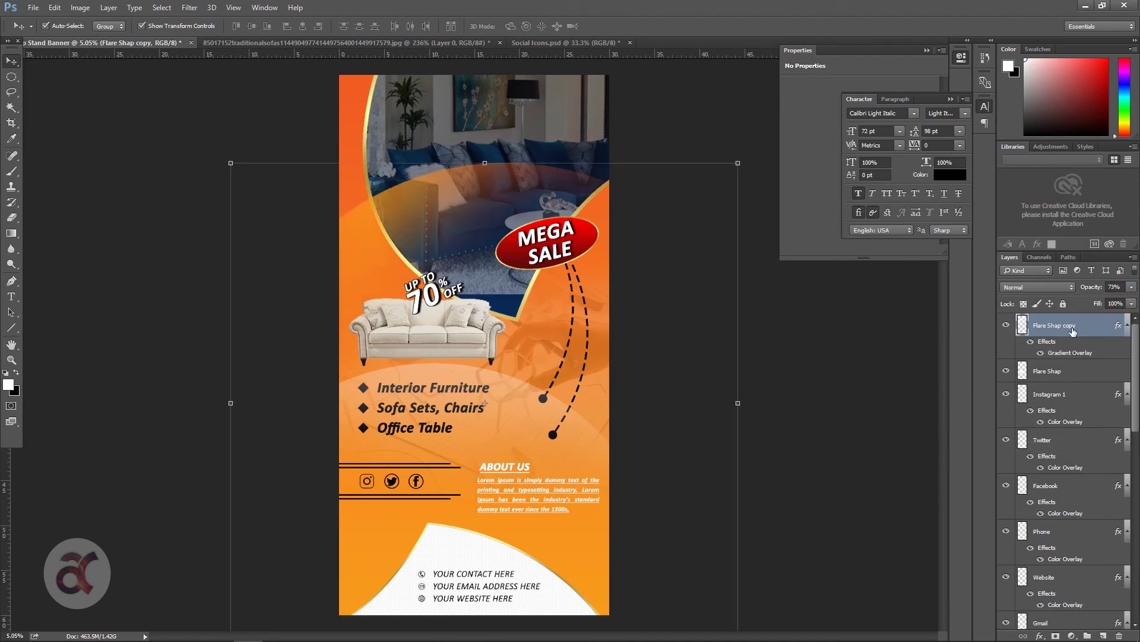
Step: Send the Flare Shap copy to the back, then restack it just above Rectangle 1
left_click(108, 8)
mouse_move(143, 311)
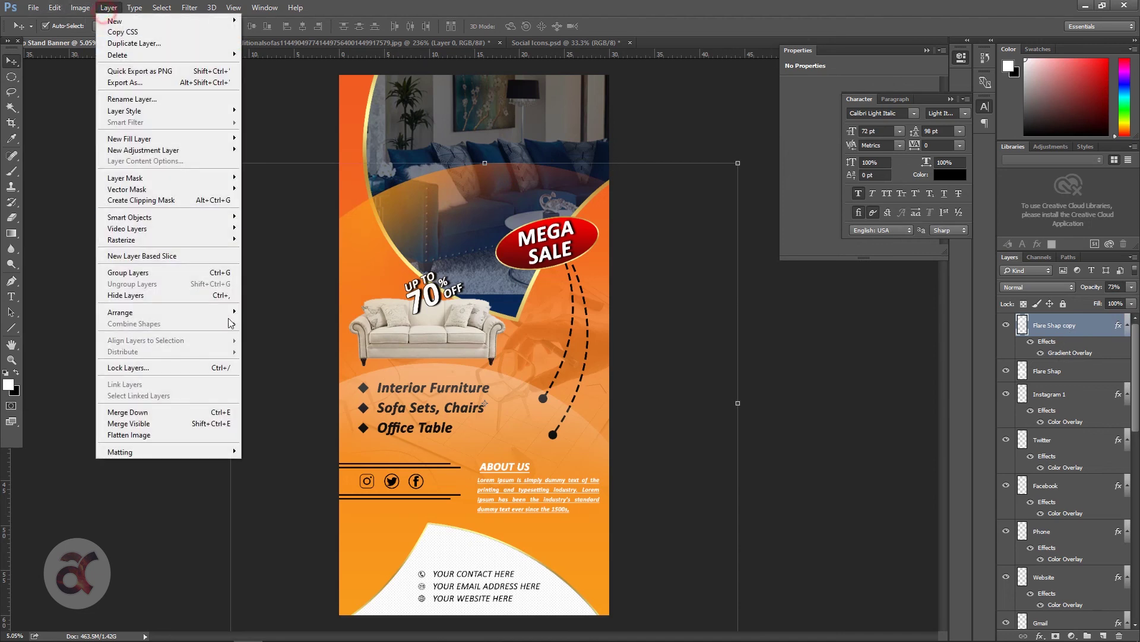
left_click(290, 344)
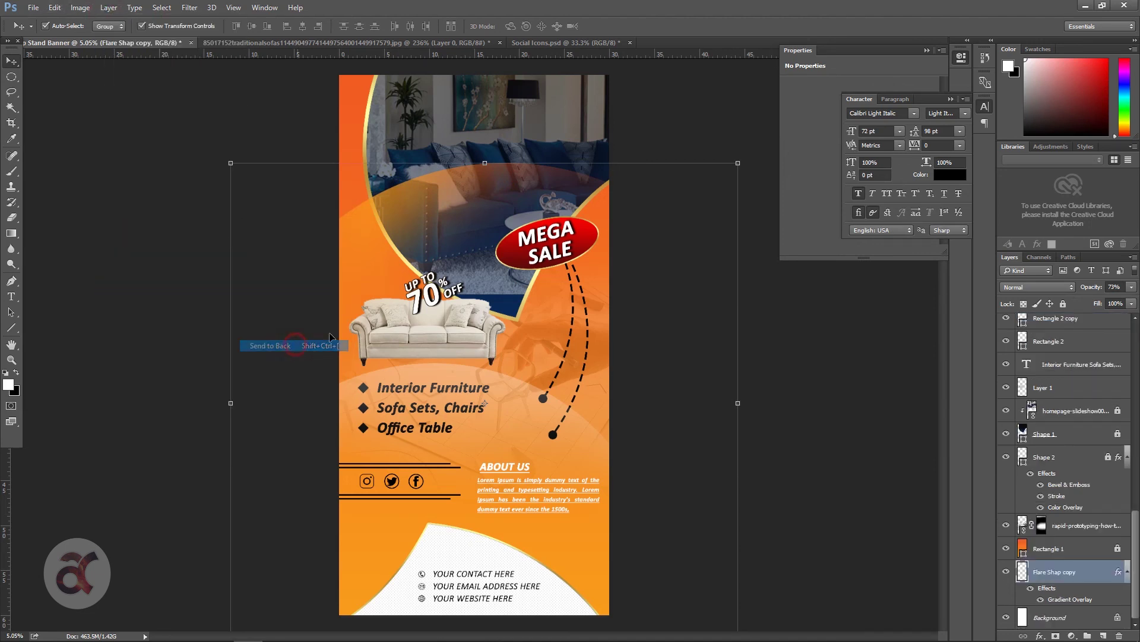
left_click_drag(1052, 585, 1051, 538)
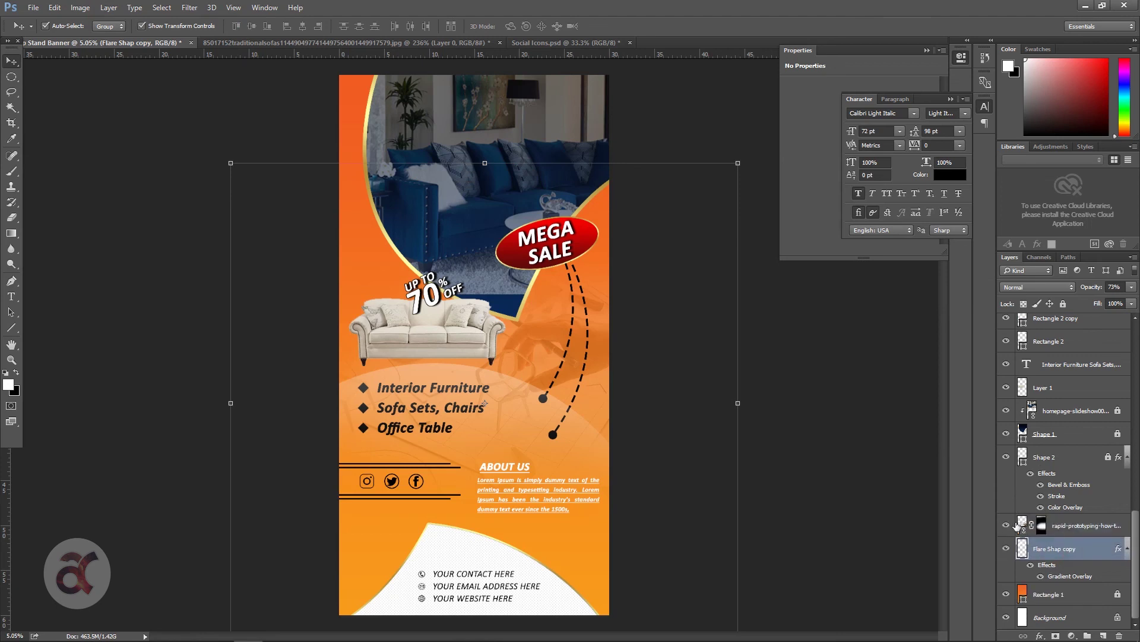
left_click(832, 328)
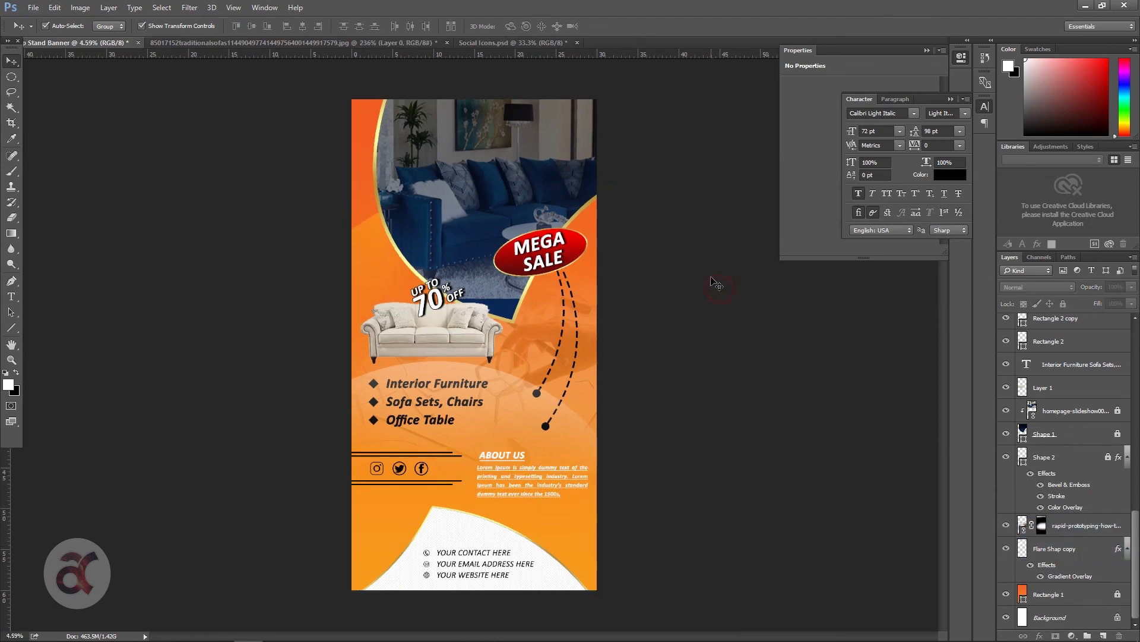
scroll(630, 110, "up", 2)
Step: Add 'YOUR LOGO' text over the top photo, recolour it, then enlarge and reposition it
scroll(564, 219, "up", 2)
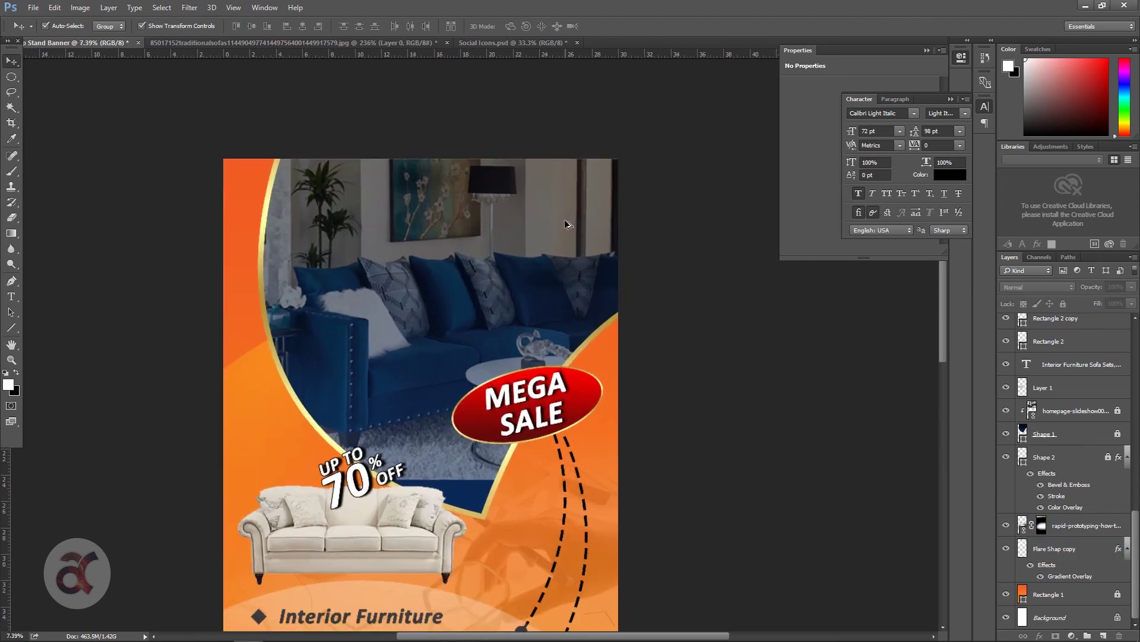
key("t")
left_click(272, 212)
type("YOUR LOGO")
key("ctrl+a")
left_click(943, 175)
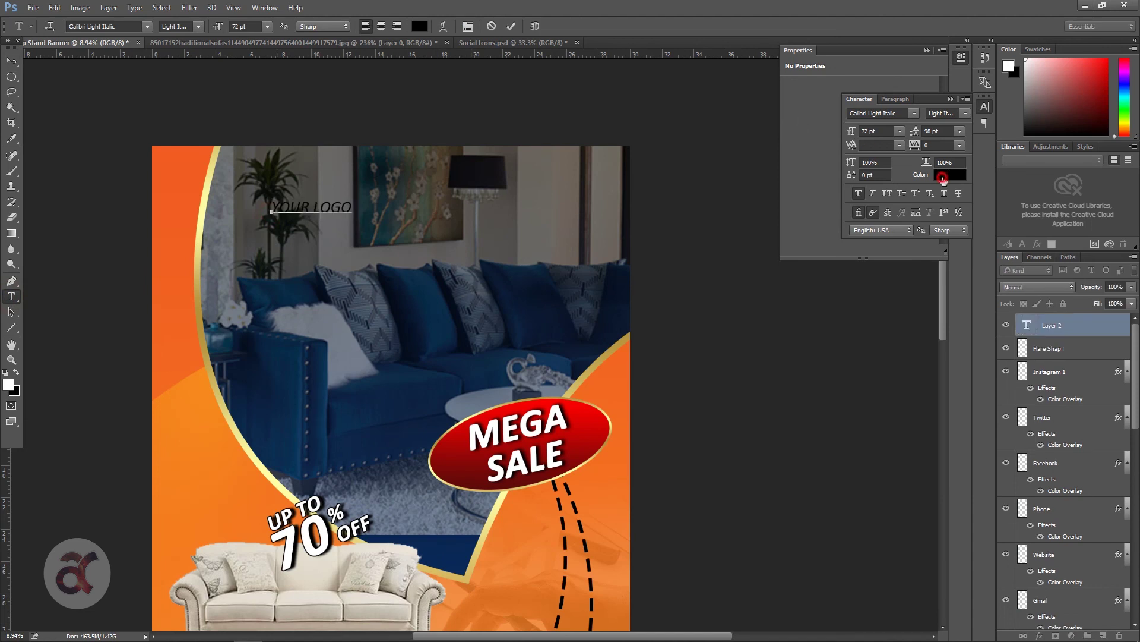
left_click(1021, 367)
left_click(12, 61)
mouse_move(355, 217)
left_mouse_down()
mouse_move(549, 247)
mouse_move(508, 293)
left_mouse_up()
Step: Retype the copy as 'YOUR TAGLINE HERE', shrink it under the logo, and add a white colour overlay
double_click(508, 292)
key("ctrl+a")
type("YOUR TAGLINE HERE")
key("ctrl+Return")
left_click_drag(692, 295, 597, 280)
key("Return")
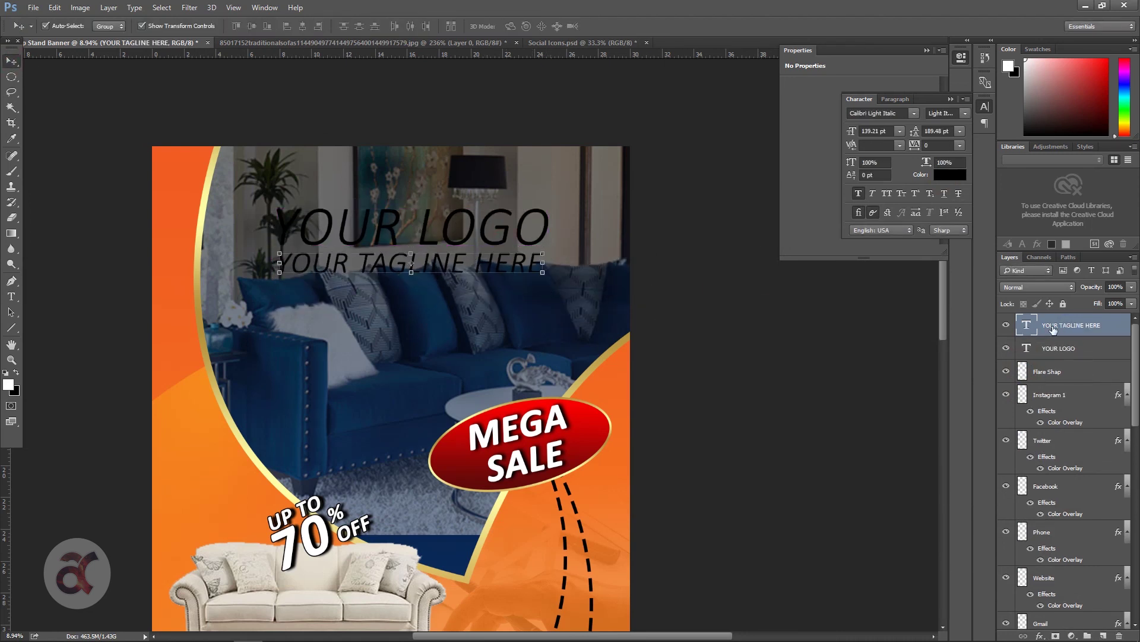
double_click(1111, 325)
left_click(661, 335)
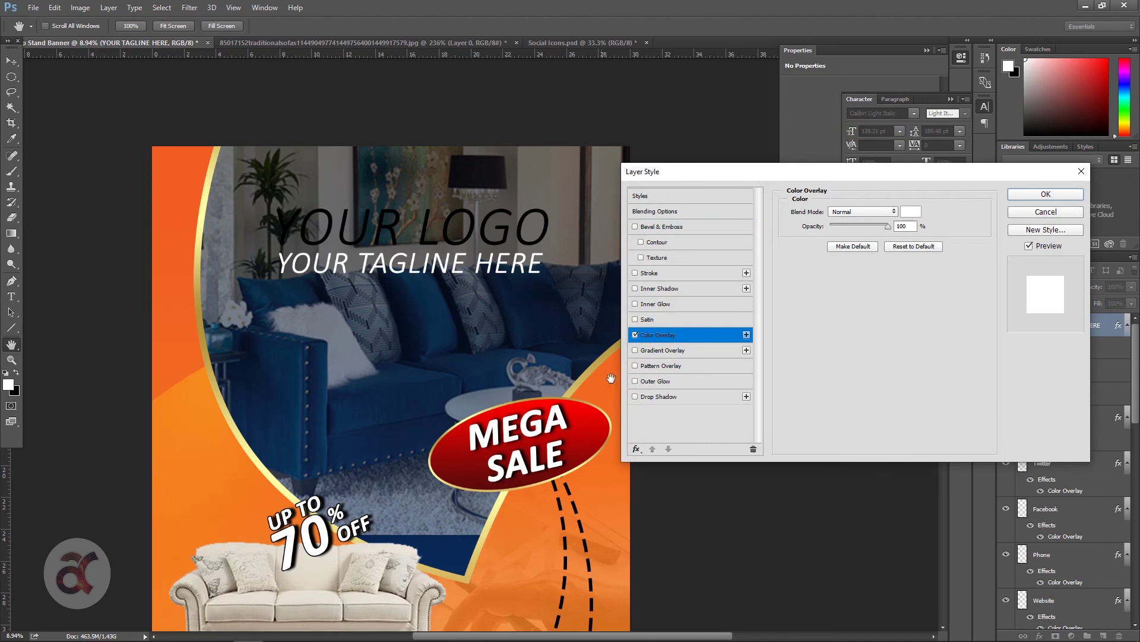
Step: Add a drop shadow with wider spread and size to the tagline
left_click(660, 397)
mouse_move(838, 280)
left_mouse_down()
mouse_move(871, 297)
mouse_move(823, 280)
mouse_move(848, 284)
left_mouse_up()
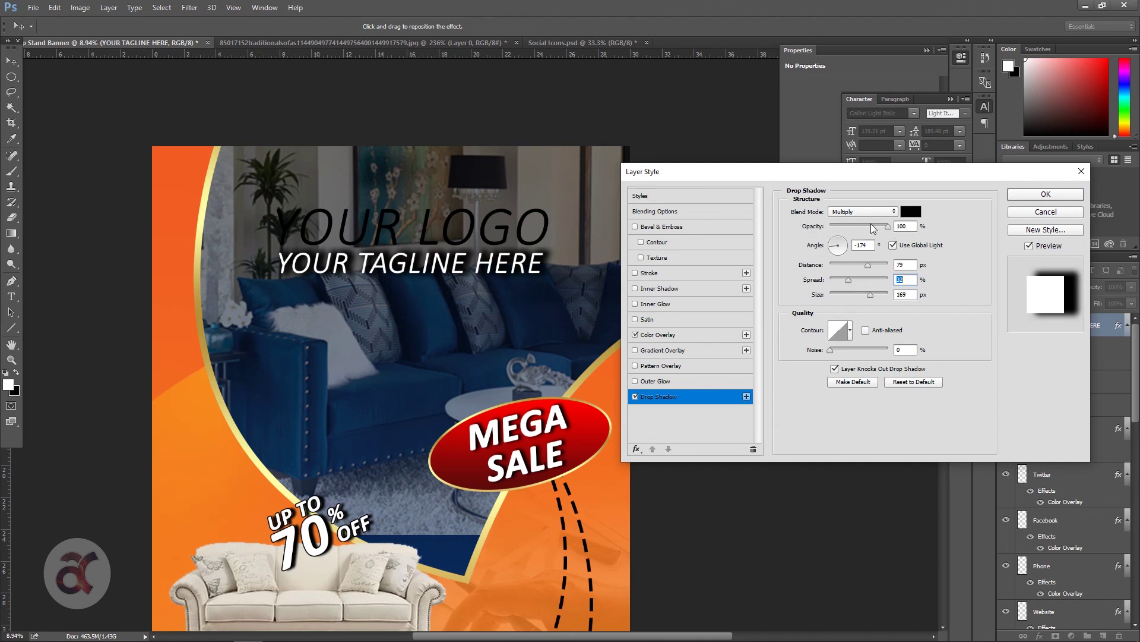
left_click(1040, 201)
Step: Copy the tagline's white-and-shadow layer style and paste it onto YOUR LOGO
right_click(1072, 330)
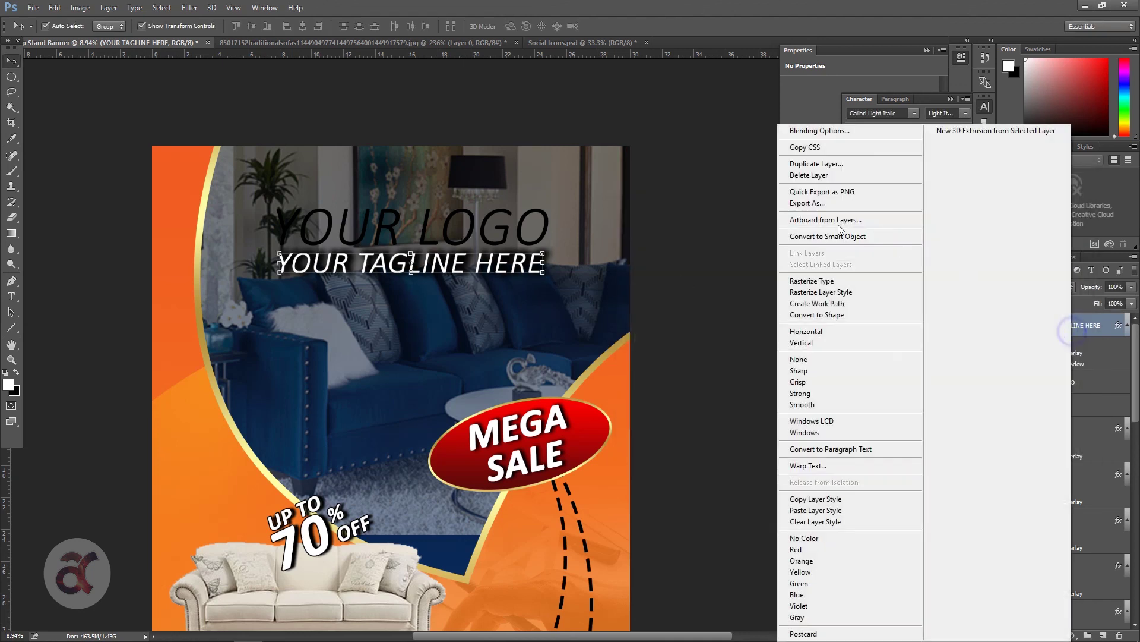
left_click(854, 500)
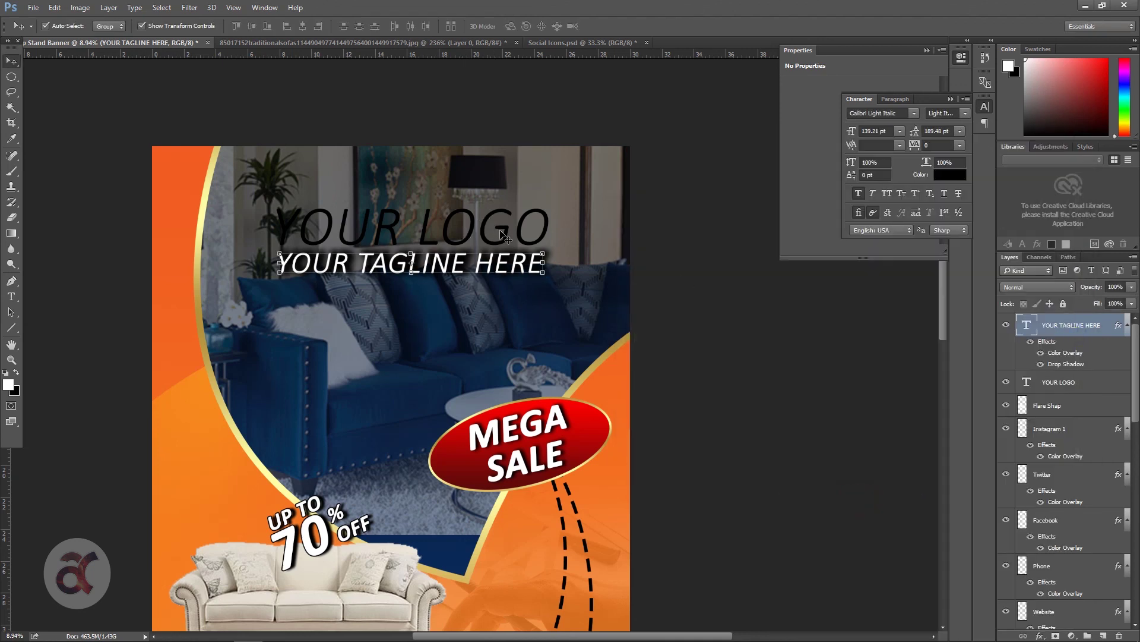
left_click(502, 231)
right_click(1076, 382)
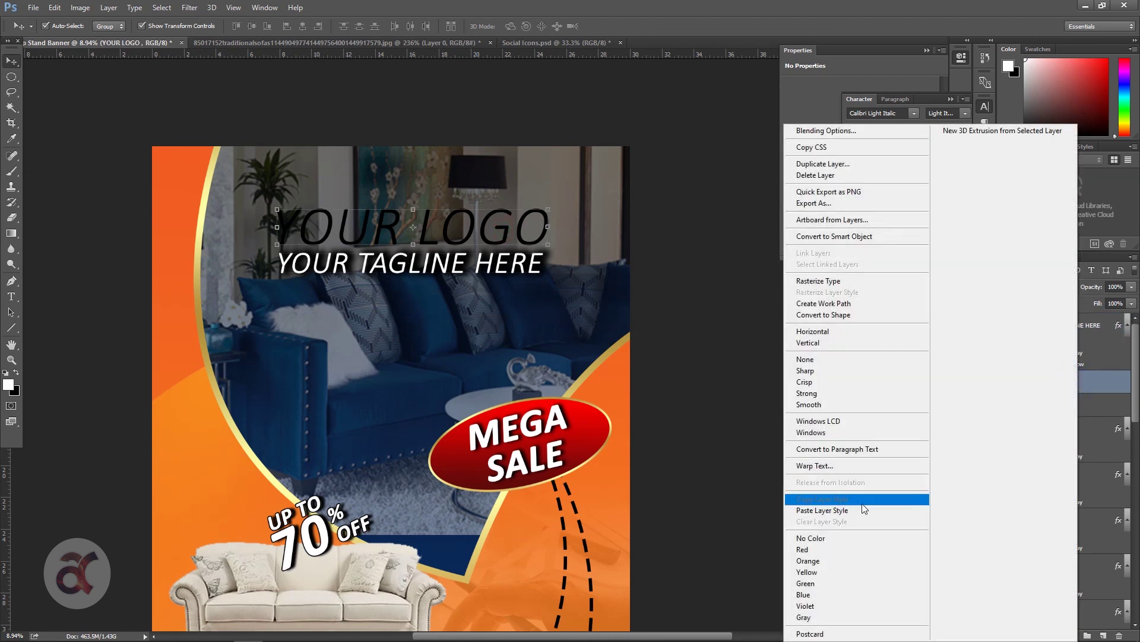
left_click(862, 510)
left_click(511, 271, "shift")
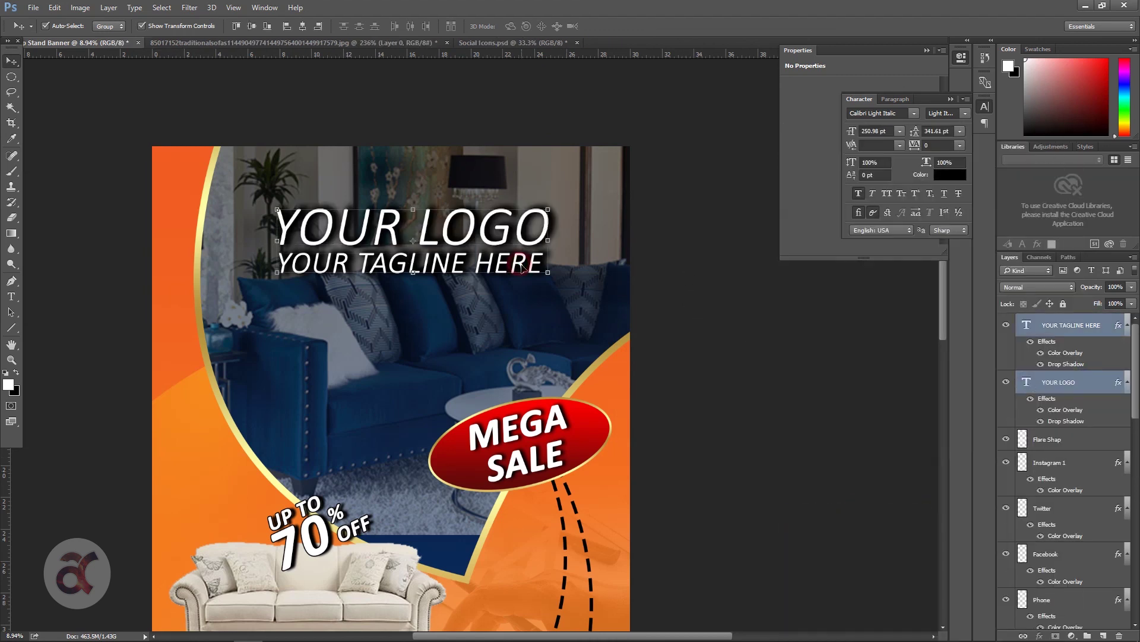
Step: Move both header lines up and right, then make YOUR LOGO Bold Italic
left_click_drag(524, 273, 530, 259)
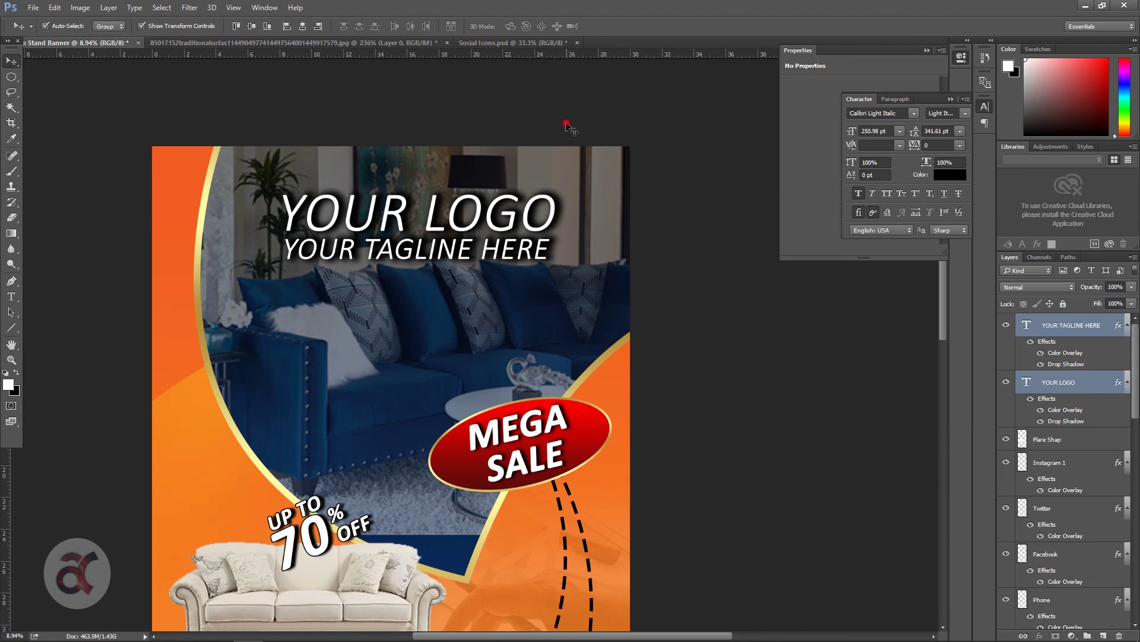
left_click(569, 128)
left_click(526, 229)
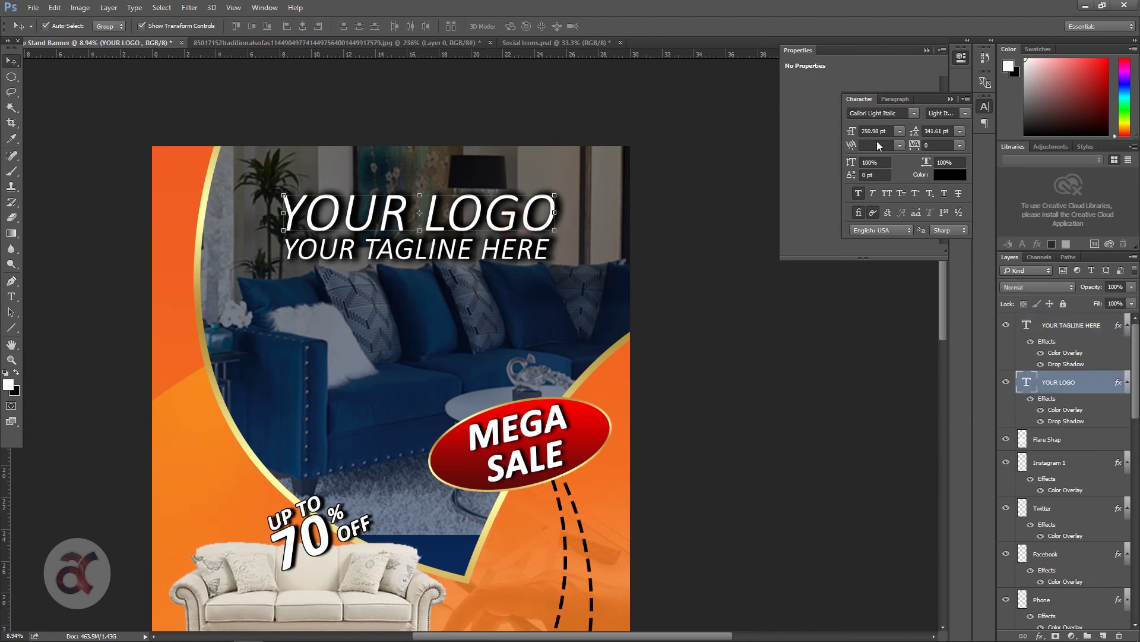
left_click(965, 112)
left_click(950, 175)
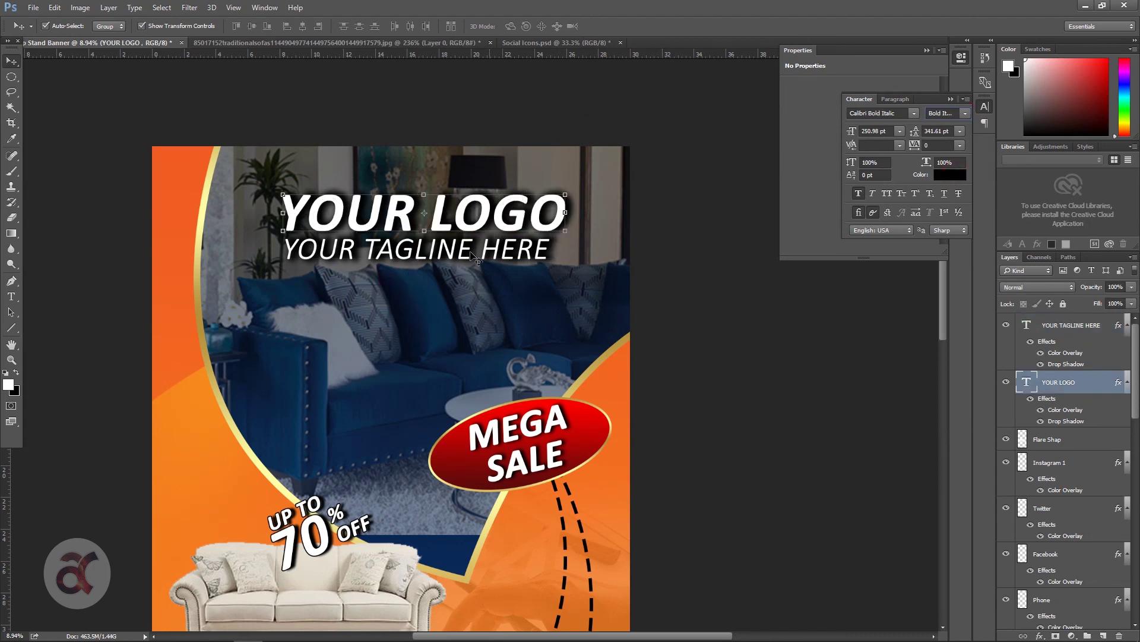
Step: Enlarge the tagline slightly and nudge both header lines left and up
left_click(539, 259)
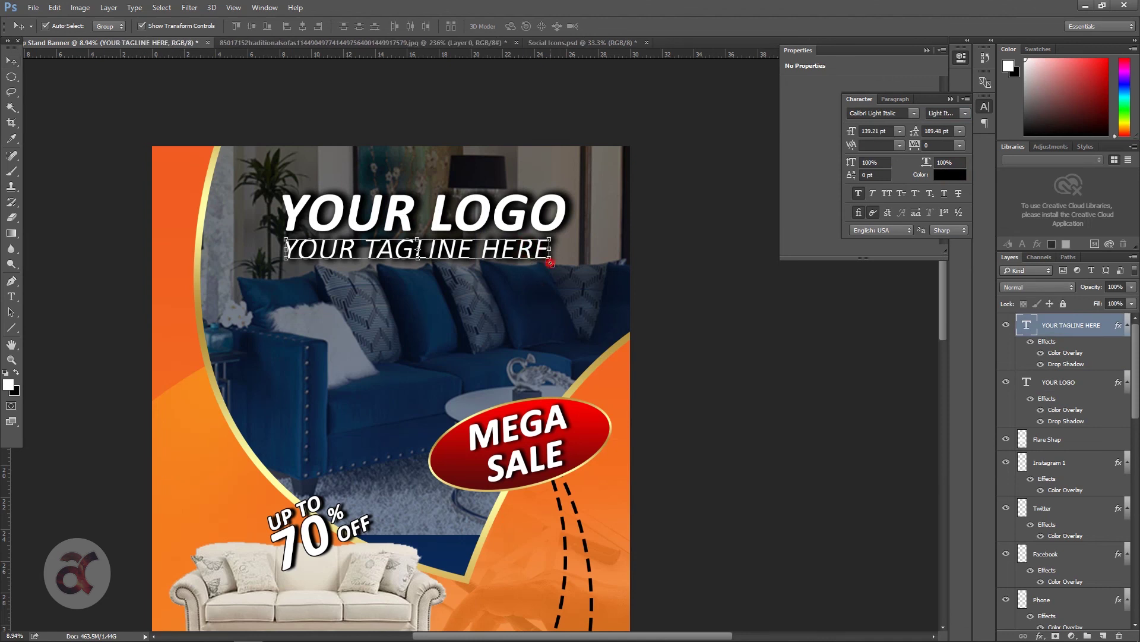
left_click_drag(550, 262, 564, 261)
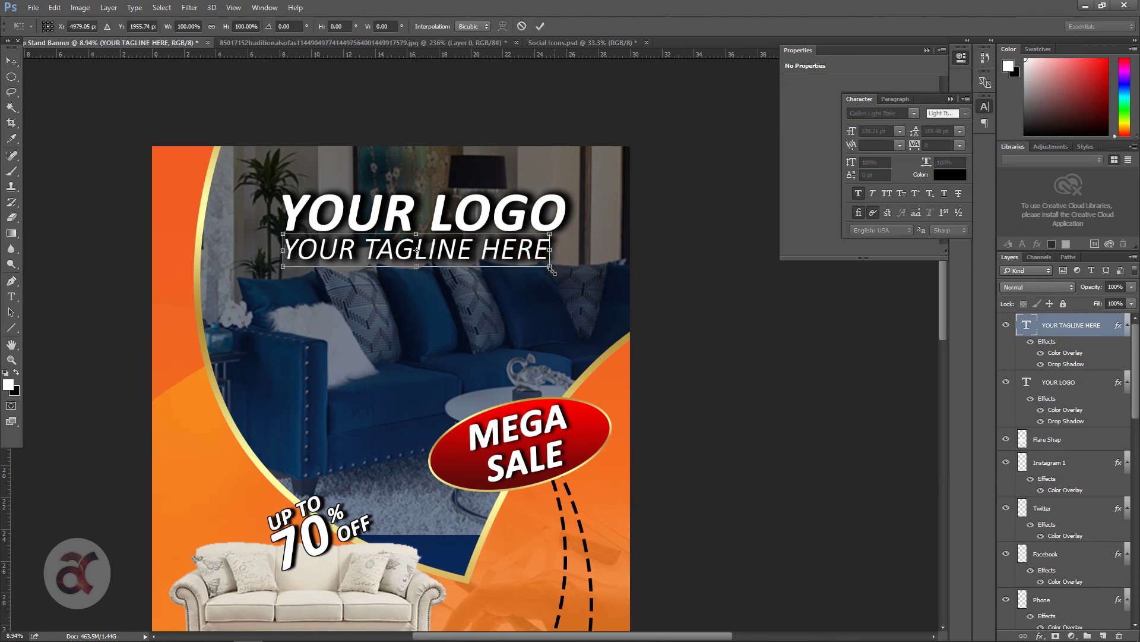
left_click(562, 220, "shift")
left_click_drag(563, 219, 560, 217)
left_click(576, 313)
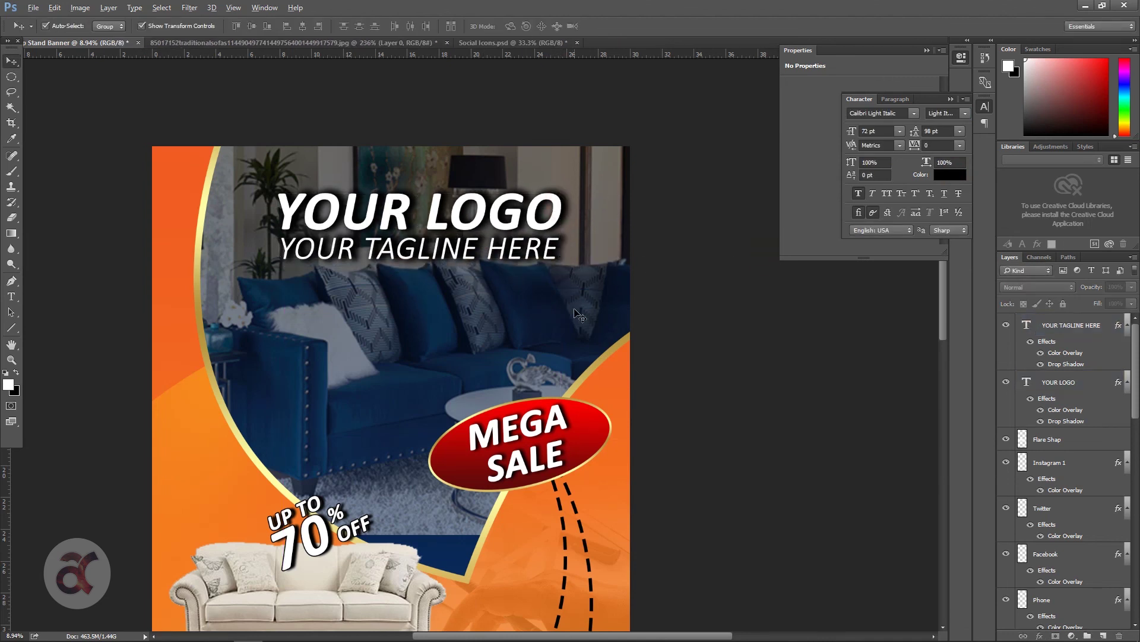
scroll(576, 313, "down", 3)
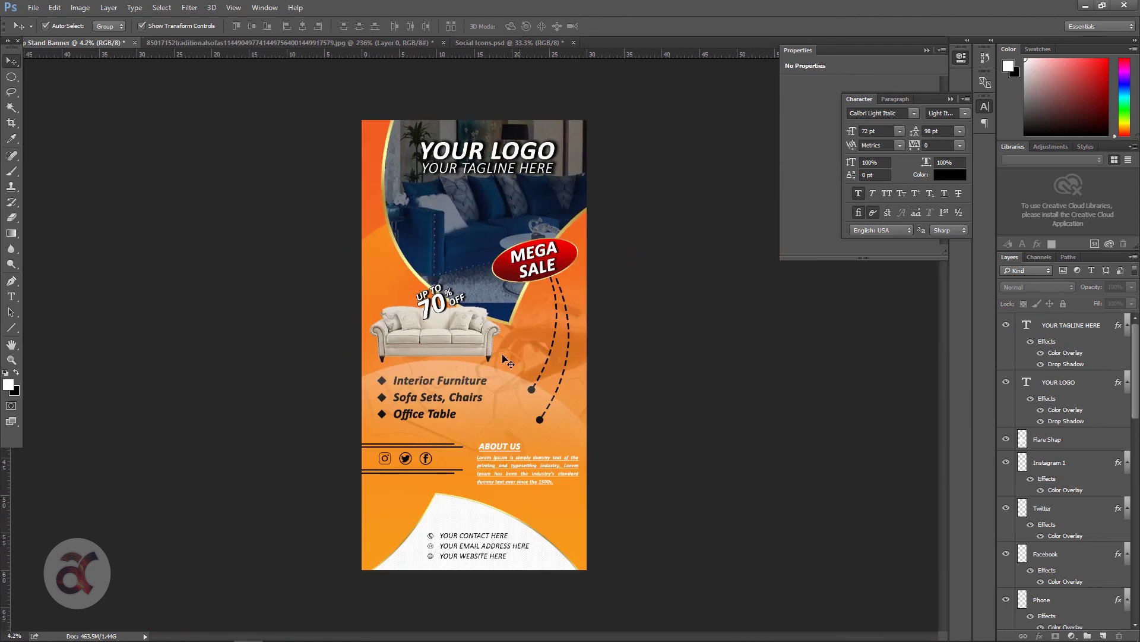
Step: Drag the Flare Shap layer down the Layers panel to sit directly above Rectangle 1
left_click(493, 371)
scroll(493, 372, "up", 2)
scroll(524, 414, "up", 1)
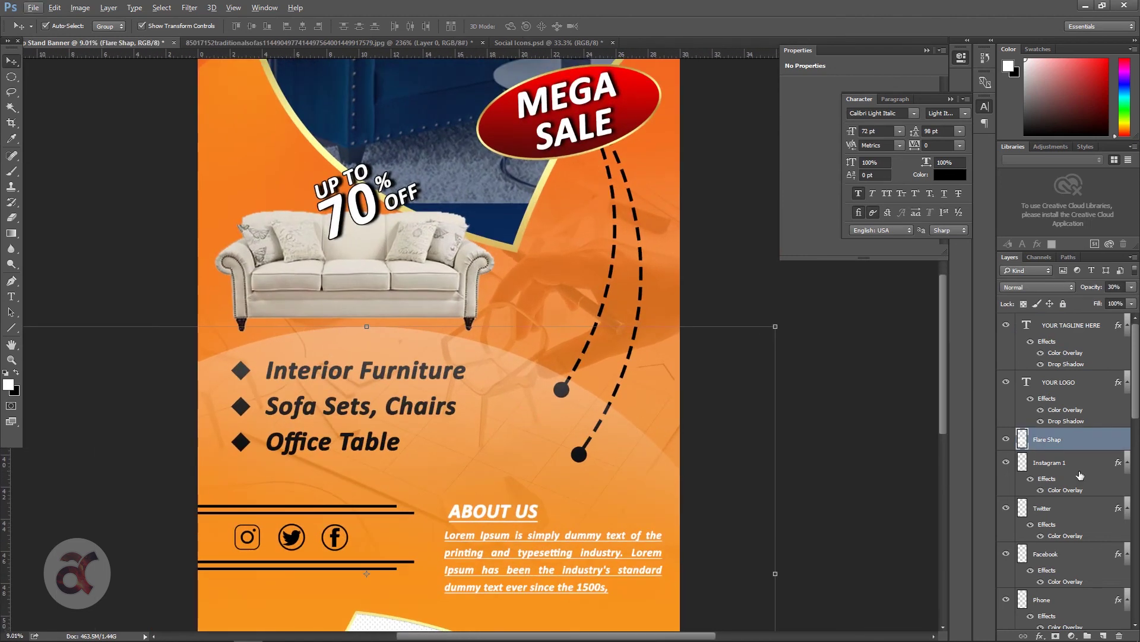
left_click_drag(1068, 454, 1083, 607)
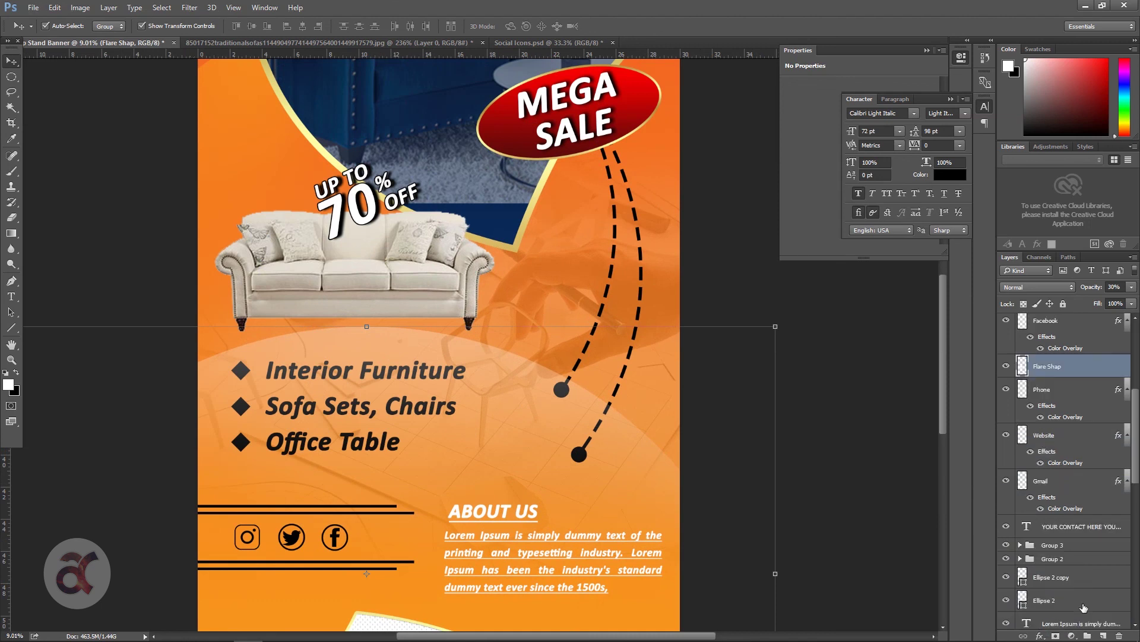
mouse_move(1021, 394)
left_mouse_down()
mouse_move(1046, 606)
mouse_move(1067, 575)
left_mouse_up()
left_click(843, 334)
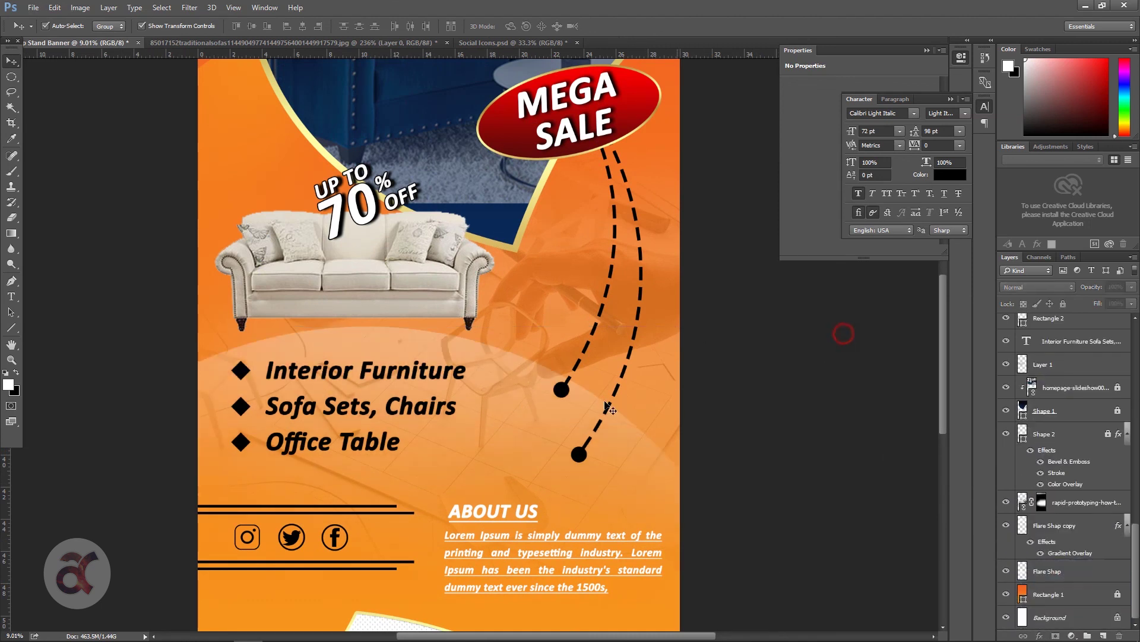